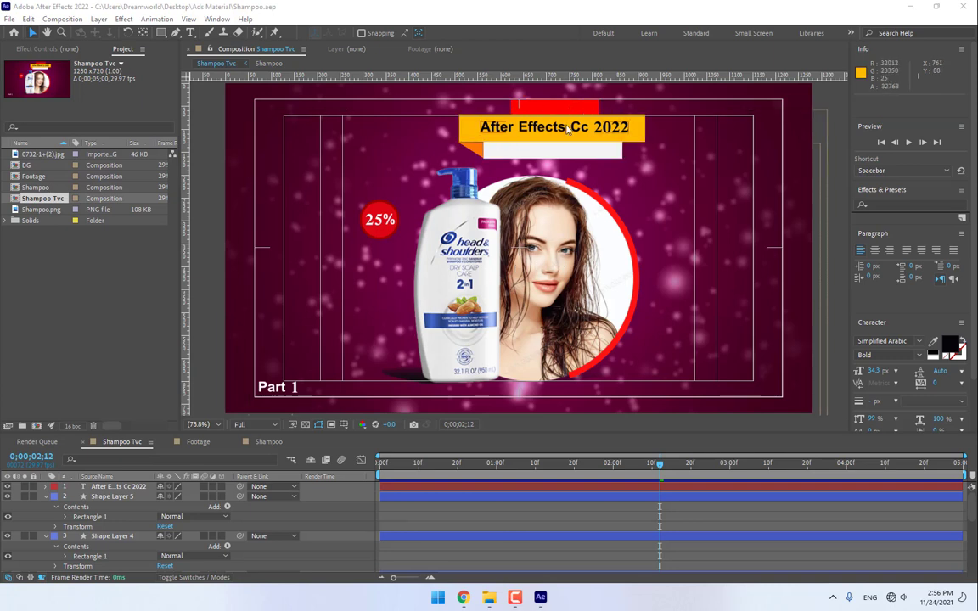
- Collapse Shape Layers 5, 4, 2 and 1 and enlarge the timeline to show every layer
left_click(46, 497)
left_click(44, 507)
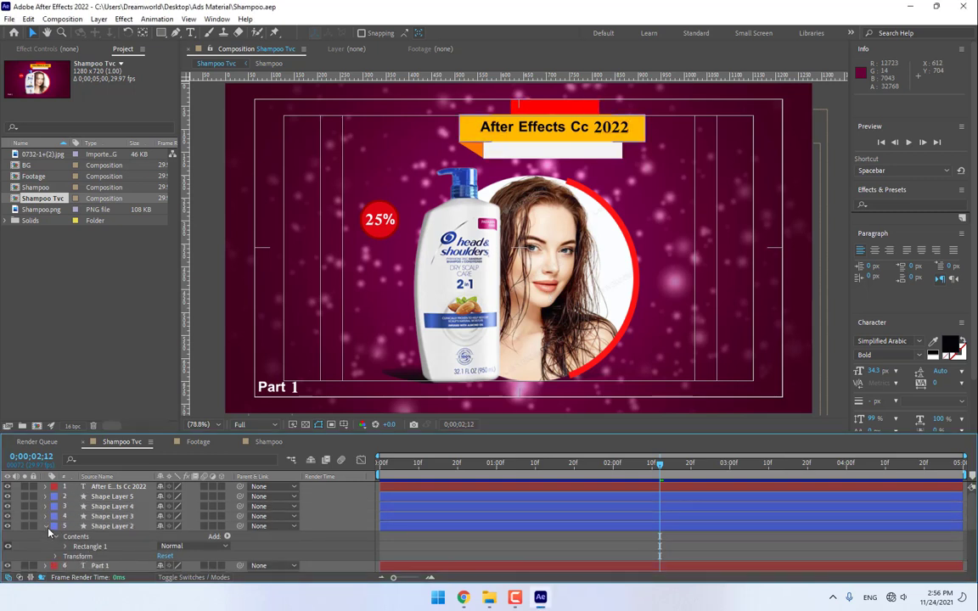
left_click(45, 527)
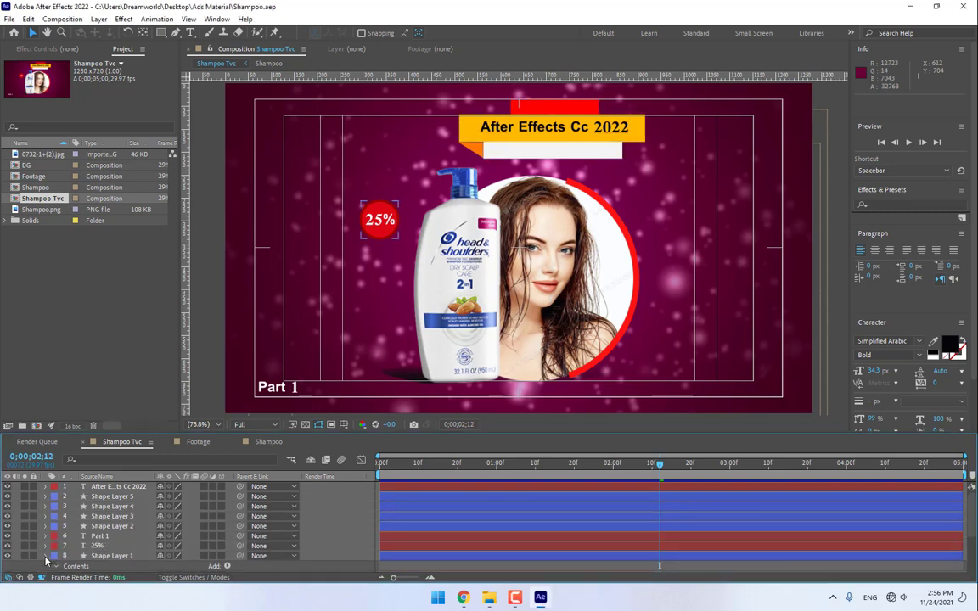
left_click(46, 556)
left_click_drag(229, 434, 246, 355)
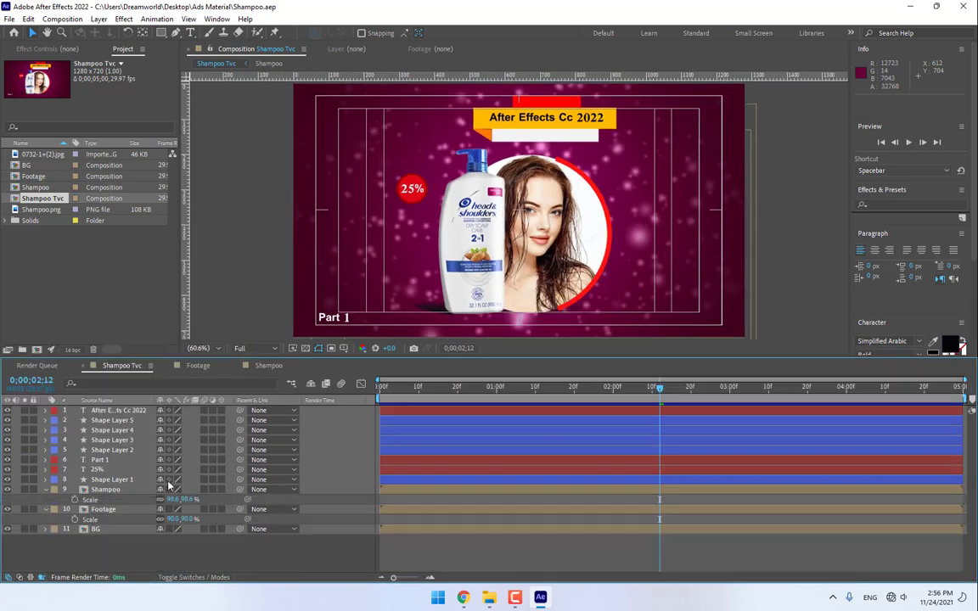
- Select the Shampoo layer, scrub back to frame 0, and keep the time display in timecode
left_click(100, 491)
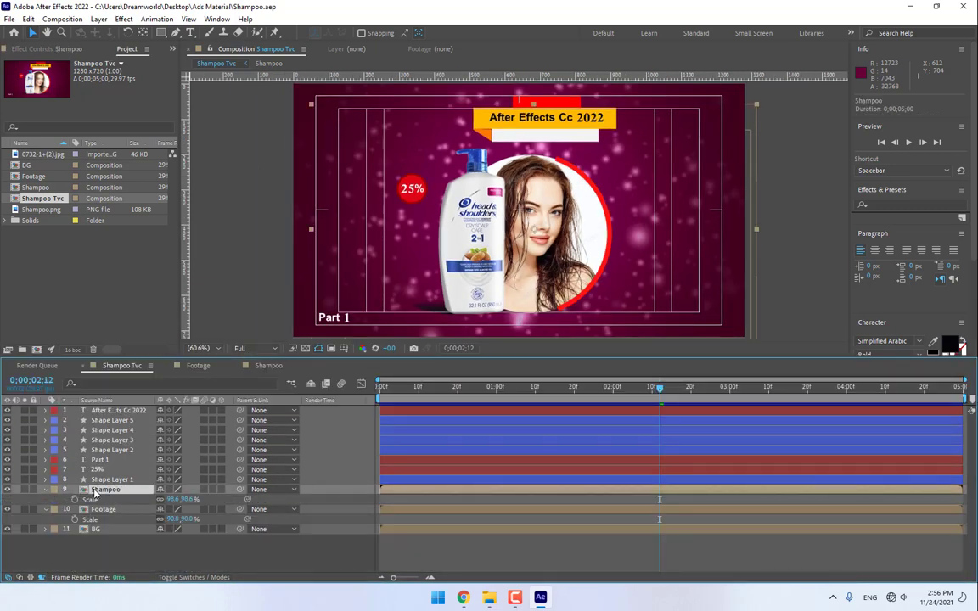
left_click_drag(637, 390, 265, 419)
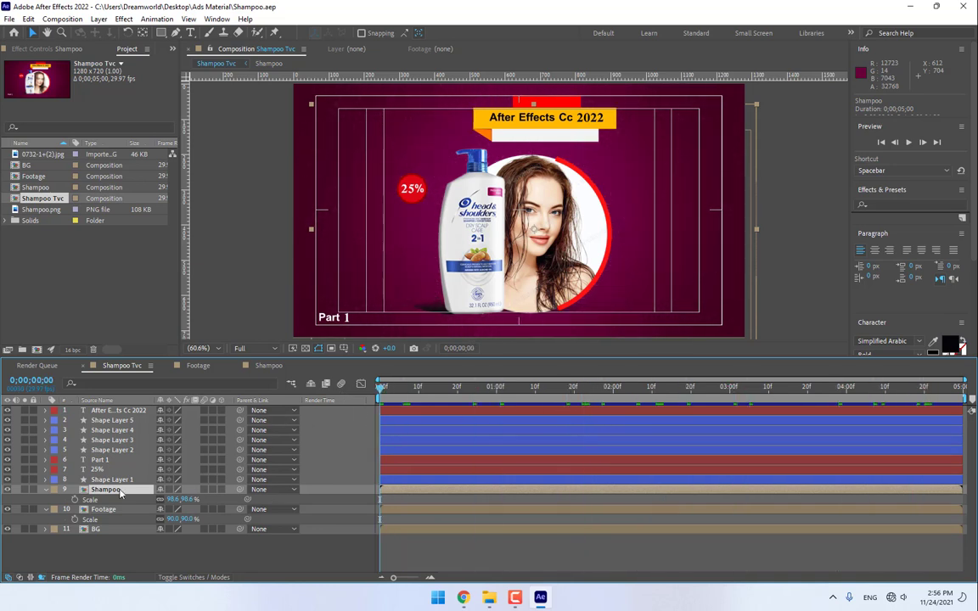
left_click_drag(411, 389, 321, 411)
left_click(39, 381, "ctrl")
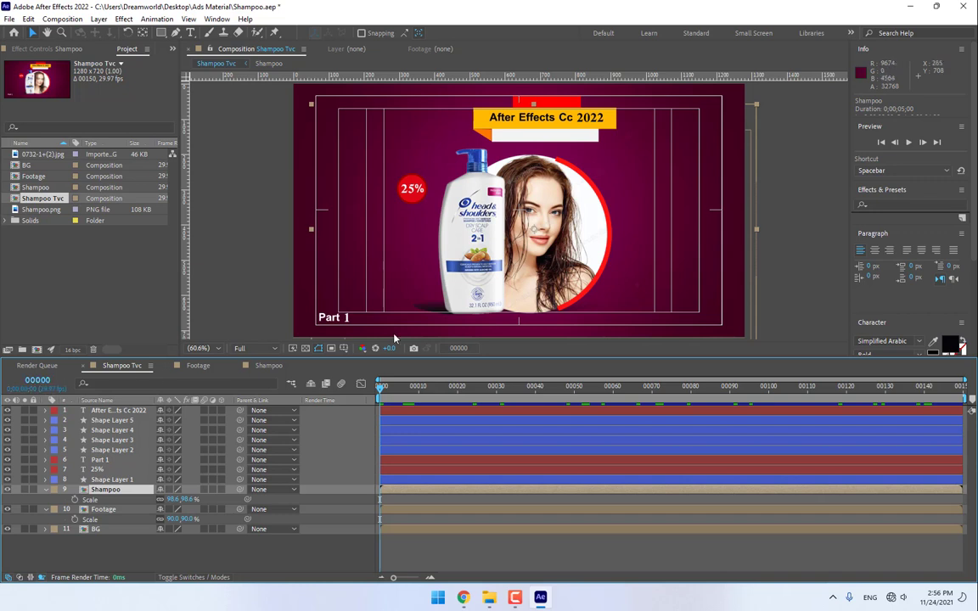
left_click(38, 380, "ctrl")
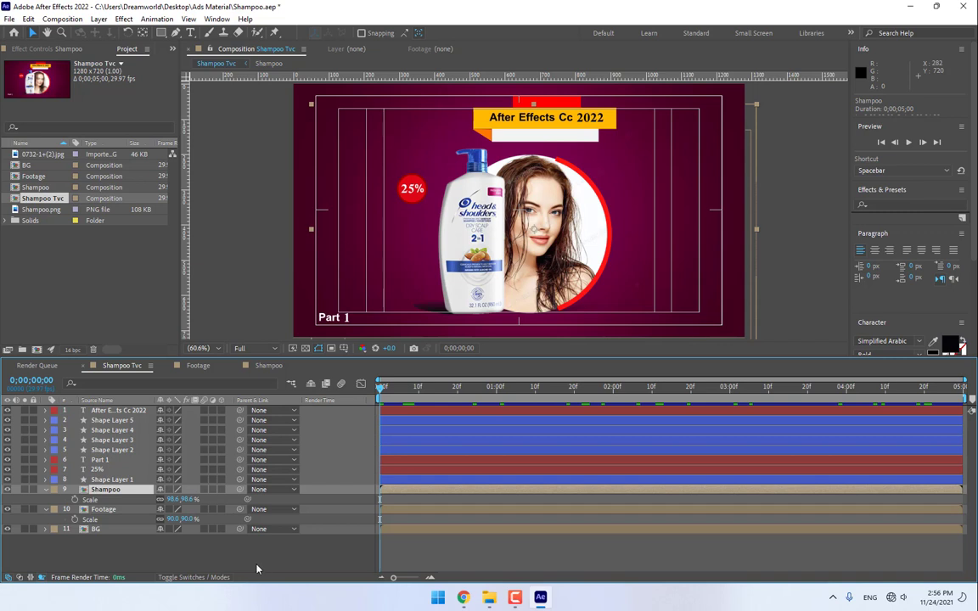
- Set a Shampoo Position keyframe at frame 0 with the bottle moved off the right edge
key("p")
left_click(75, 500)
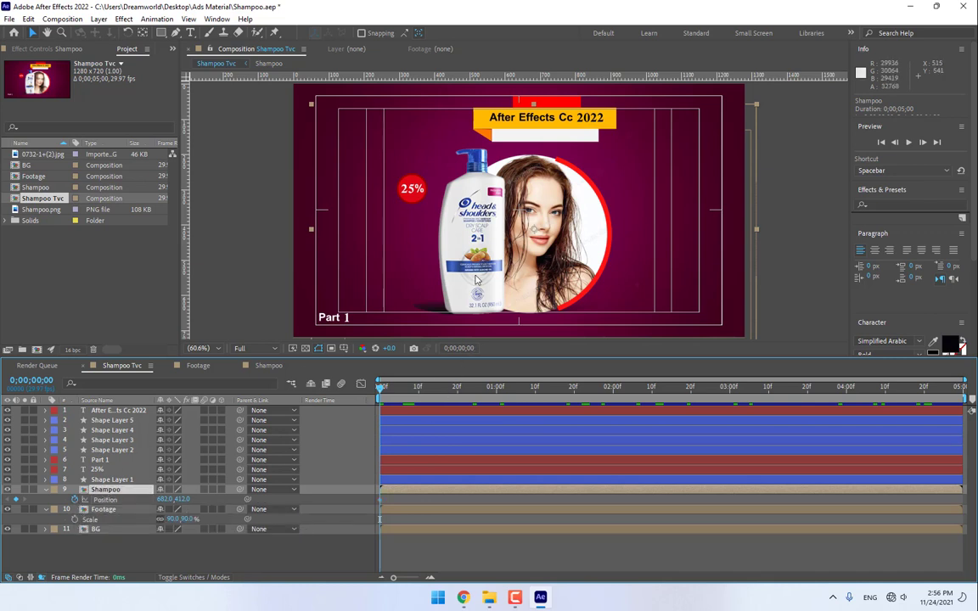
left_click_drag(429, 252, 801, 277)
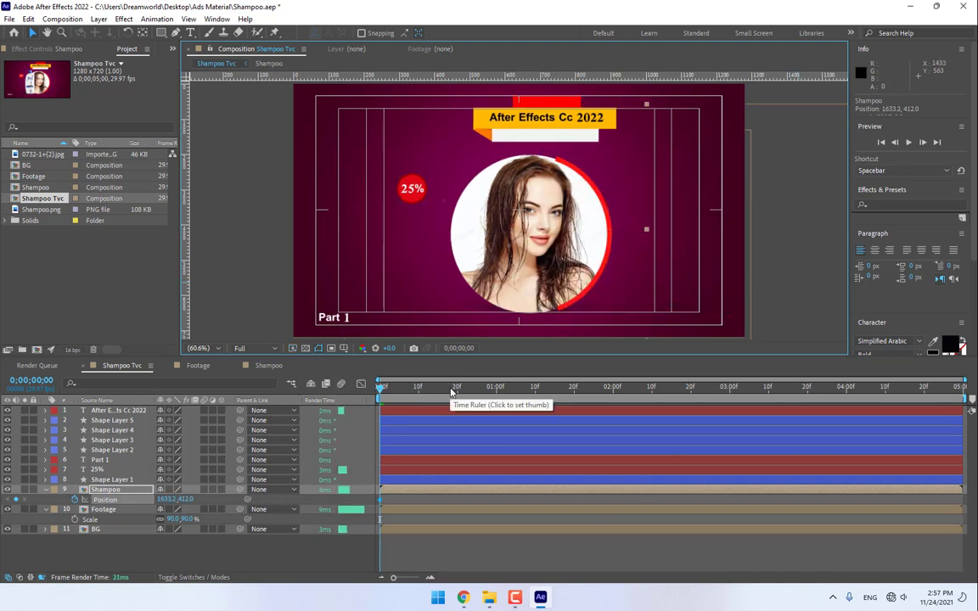
key("space")
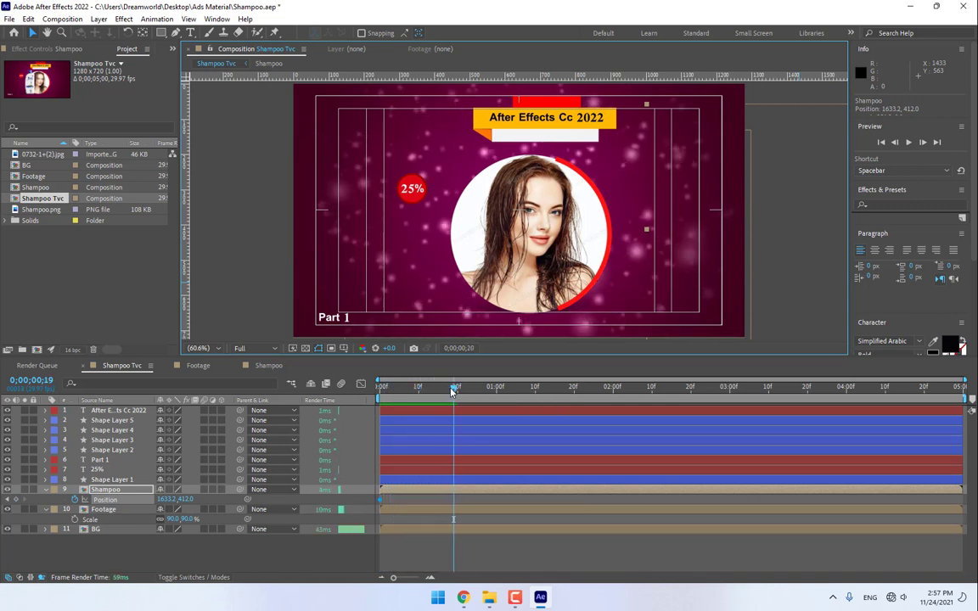
- At frame 15, bring the bottle back beside the woman and enable motion blur
key("Page_Up")
key("Page_Up")
key("Page_Up")
key("Page_Up")
key("Page_Up")
key("Page_Up")
key("Page_Up")
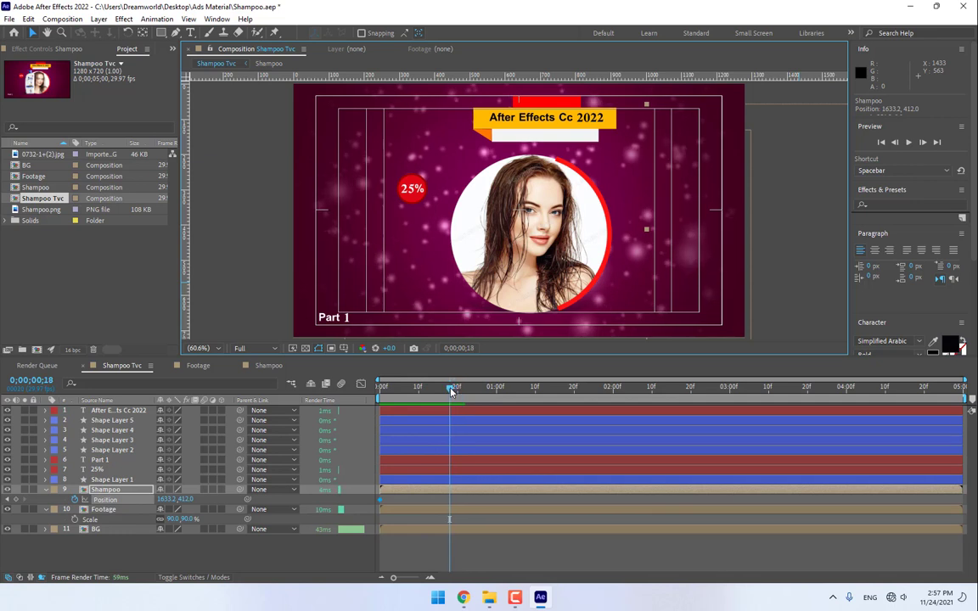
key("Page_Down")
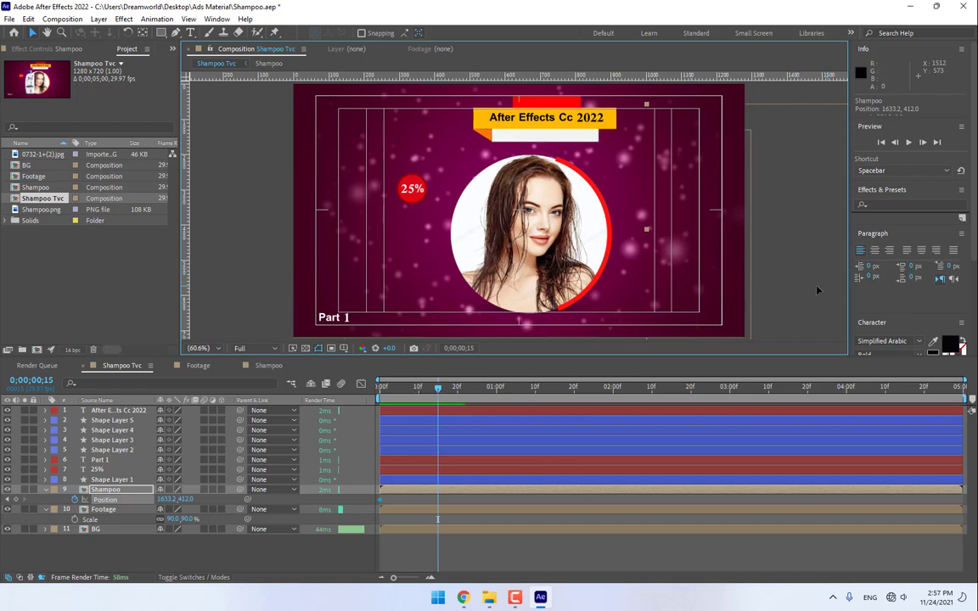
left_click_drag(818, 291, 474, 293)
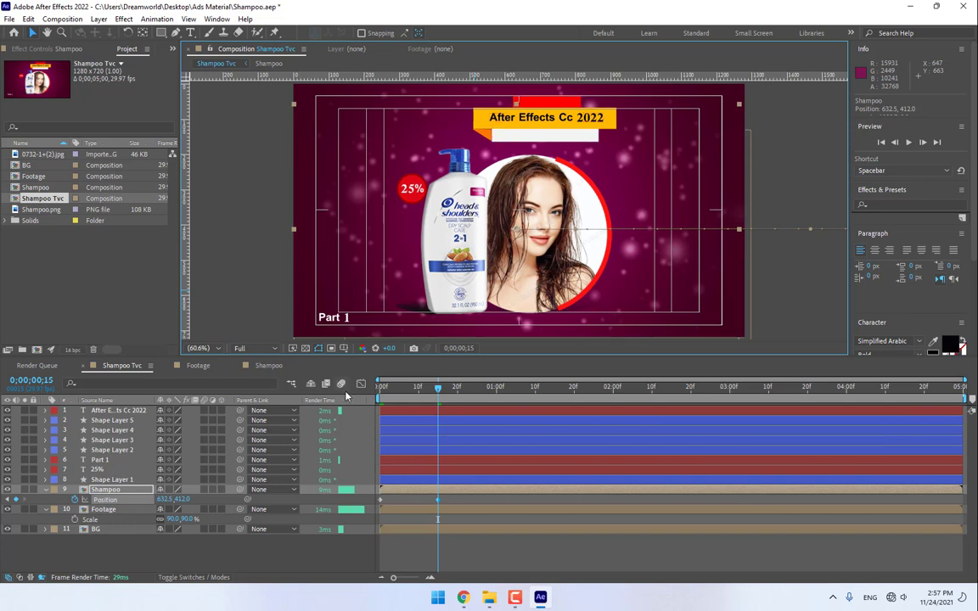
left_click(203, 490)
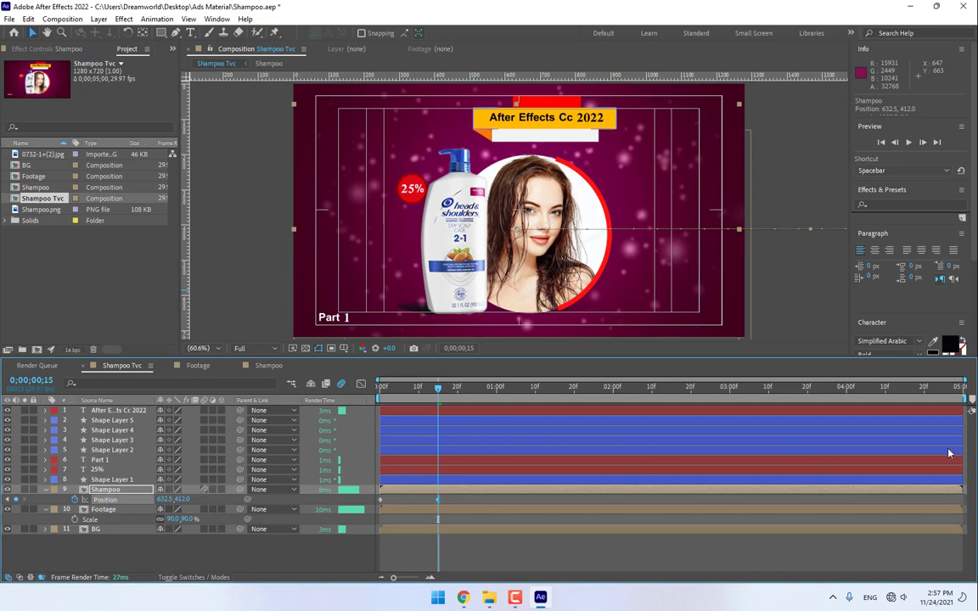
- Solo the Shampoo layer and preview it over a shortened work area of about 2 seconds
left_click_drag(962, 395, 494, 396)
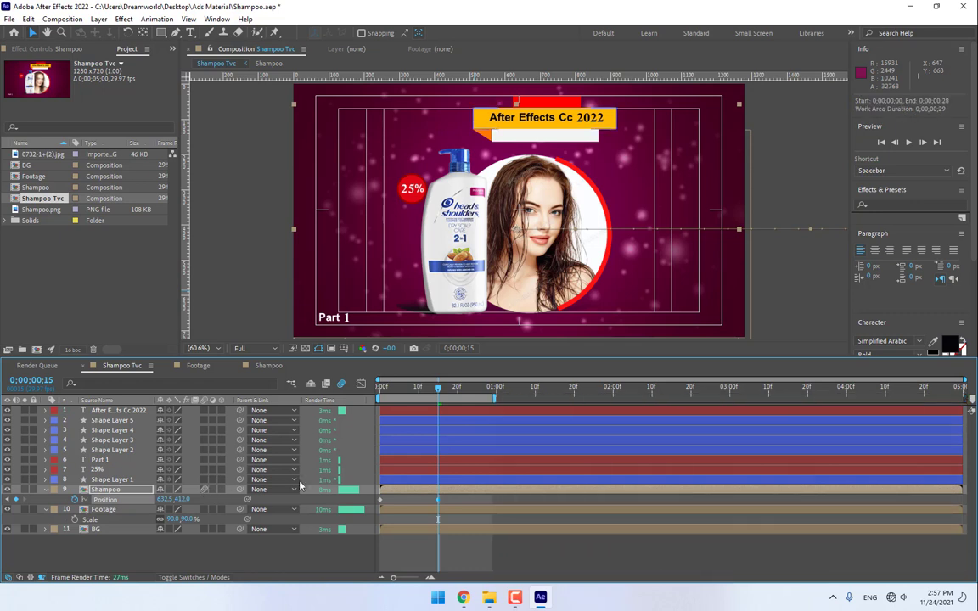
left_click(24, 491)
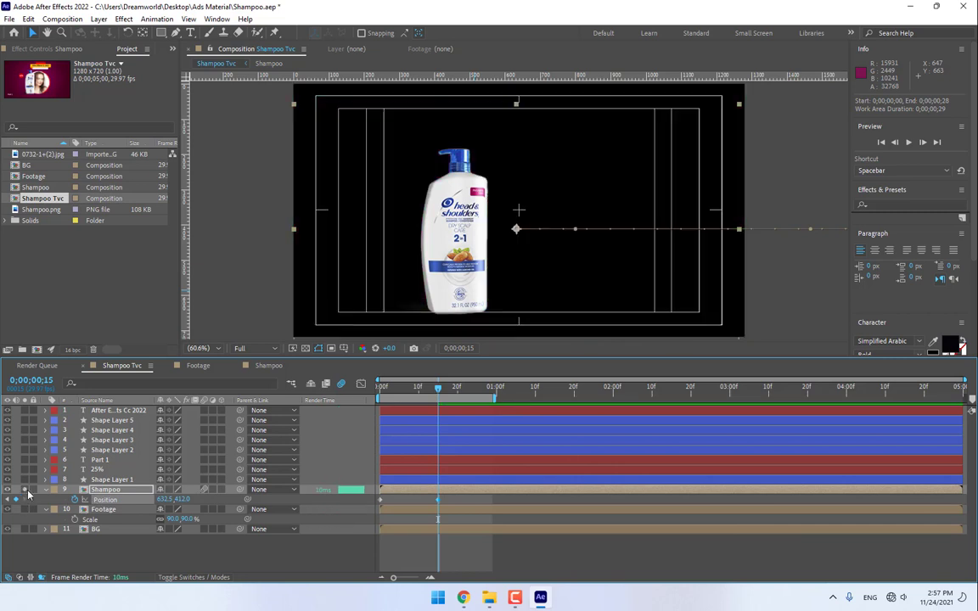
left_click(908, 142)
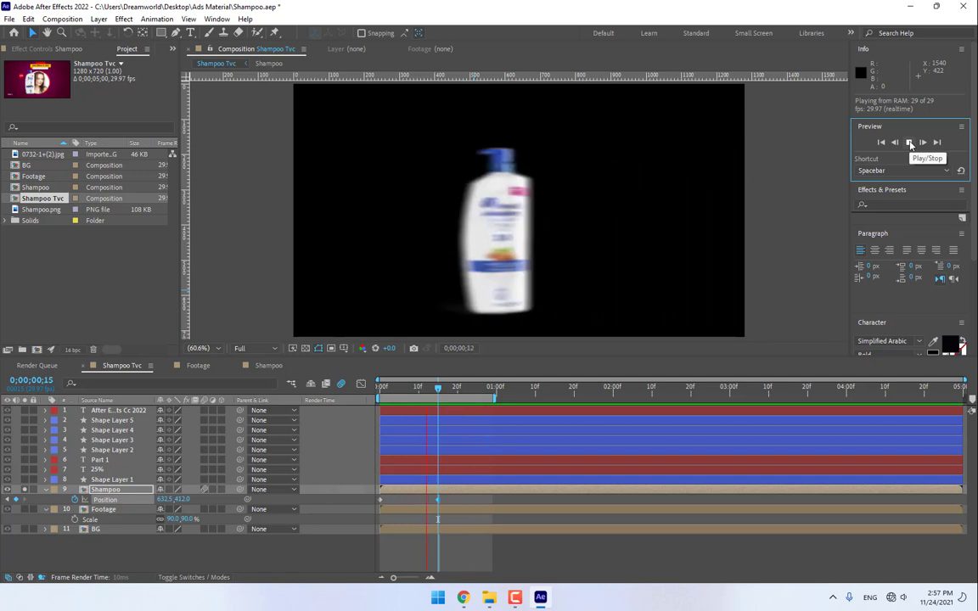
left_click(908, 141)
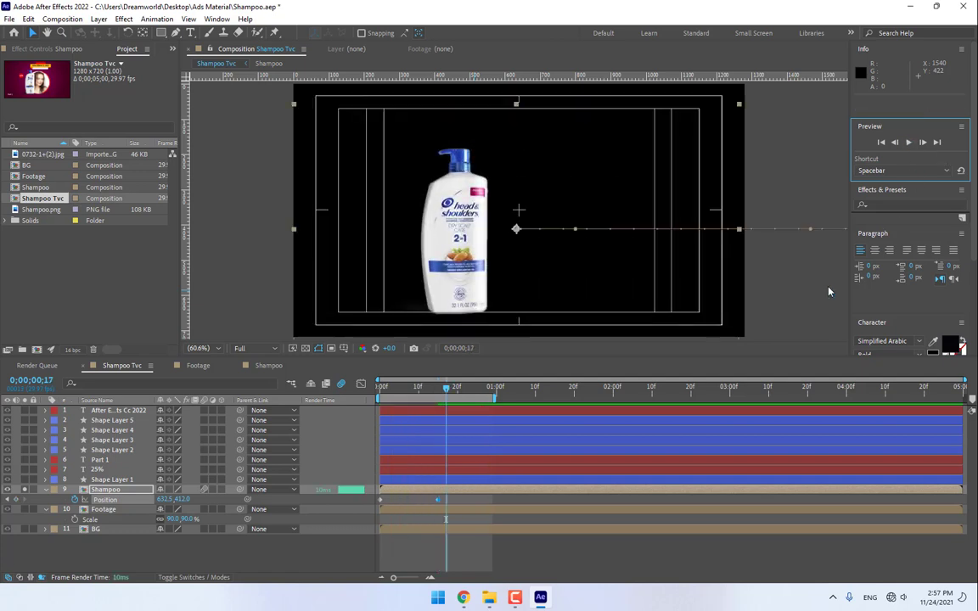
left_click_drag(494, 392, 650, 393)
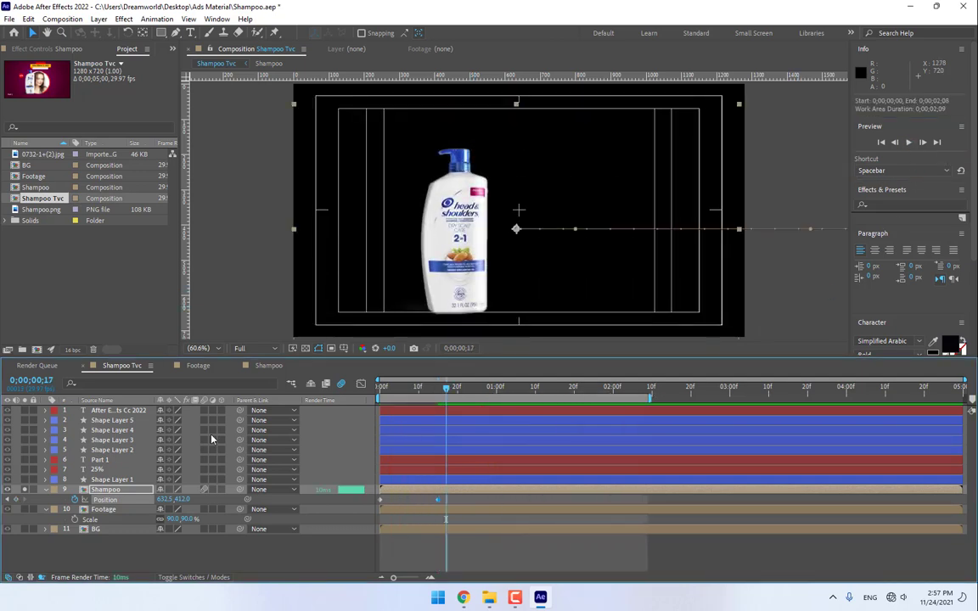
- Solo the Footage layer too and move the circle photo to 685.6,454.9
left_click(103, 509)
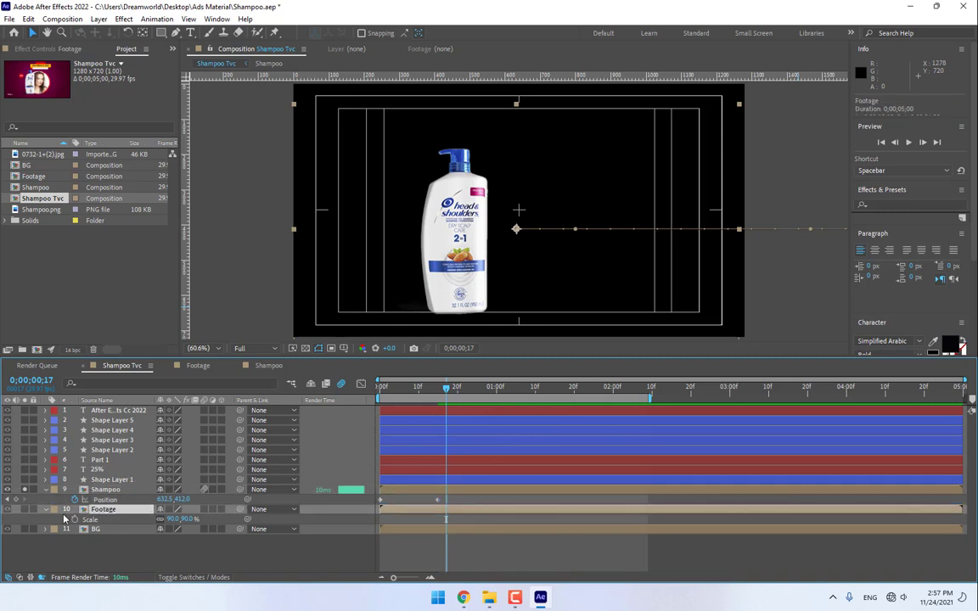
left_click(22, 510)
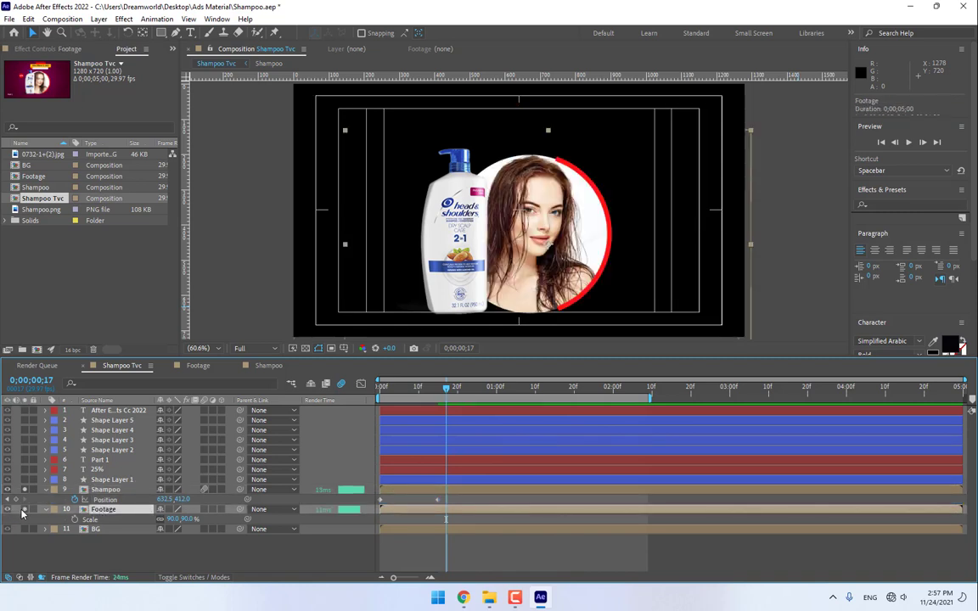
left_click(7, 510)
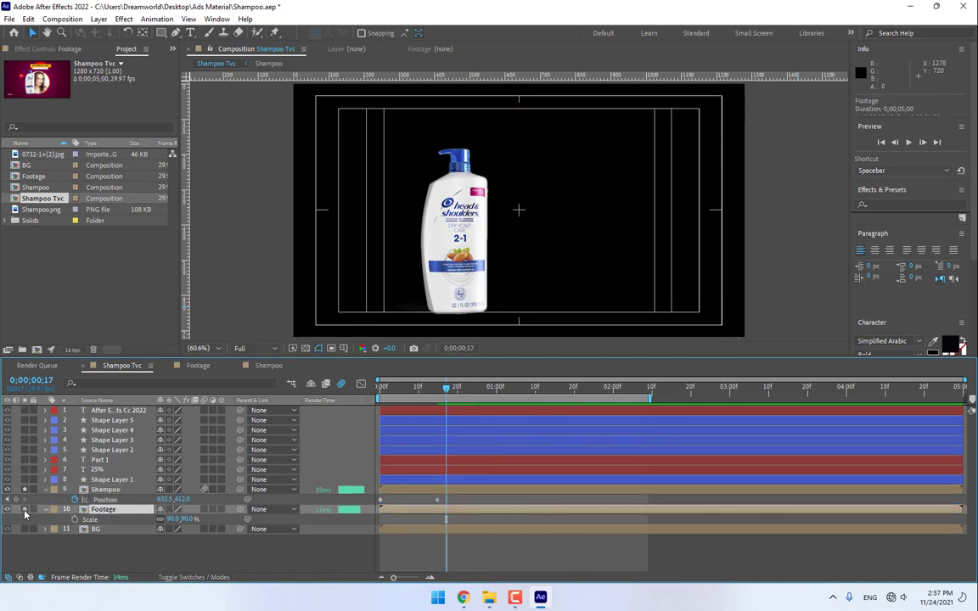
left_click(7, 509)
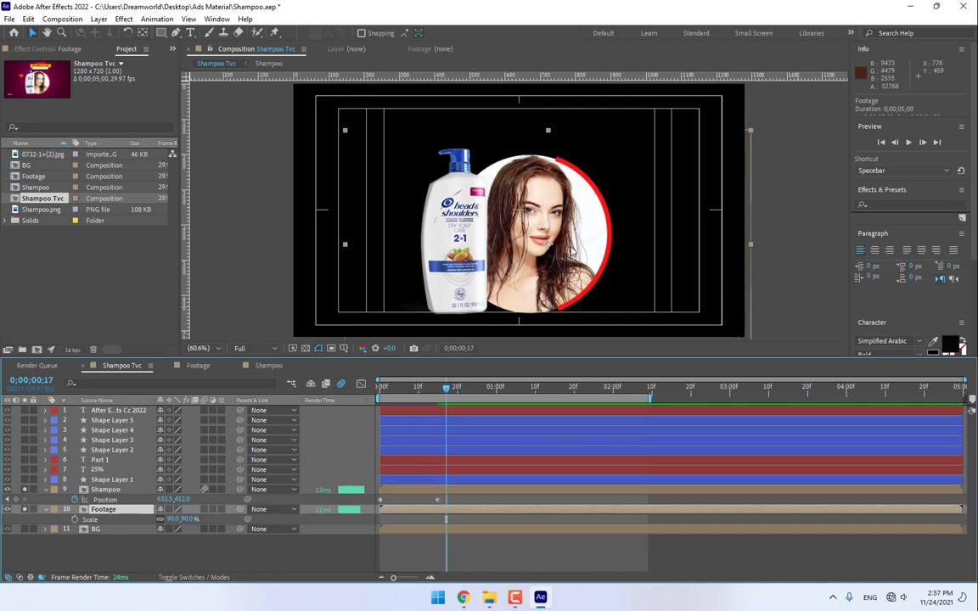
left_click(729, 210)
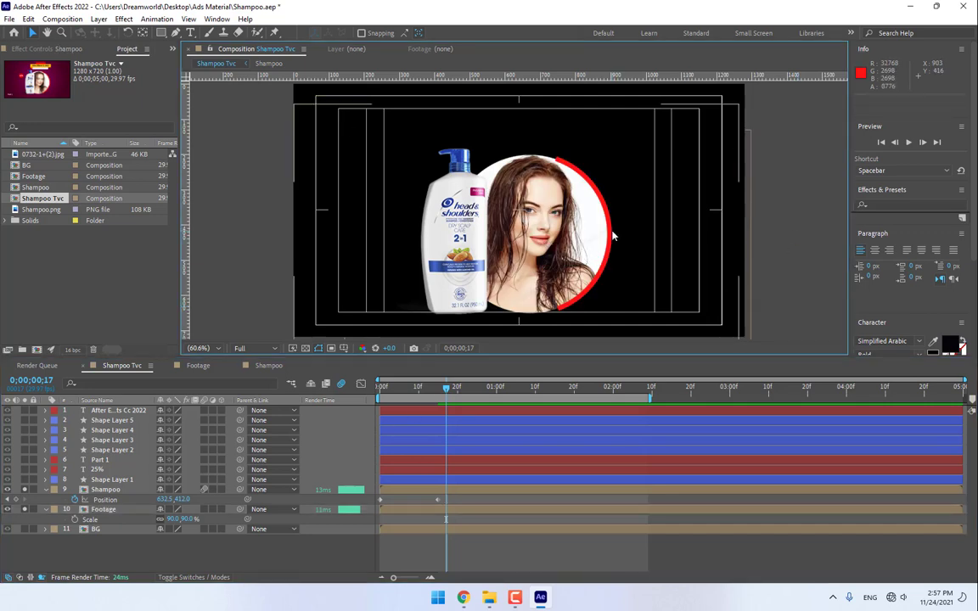
left_click(96, 509)
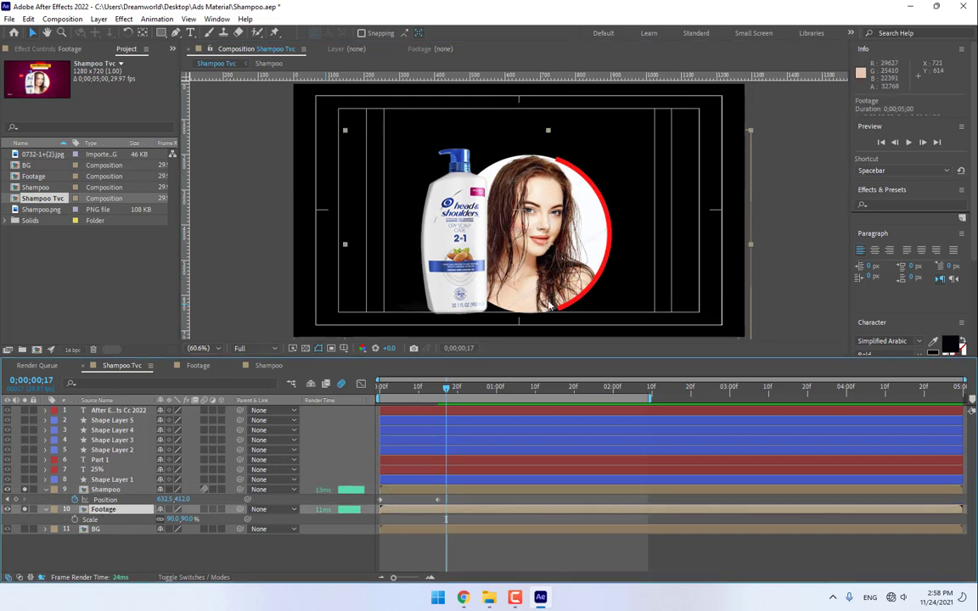
left_click_drag(548, 306, 582, 312)
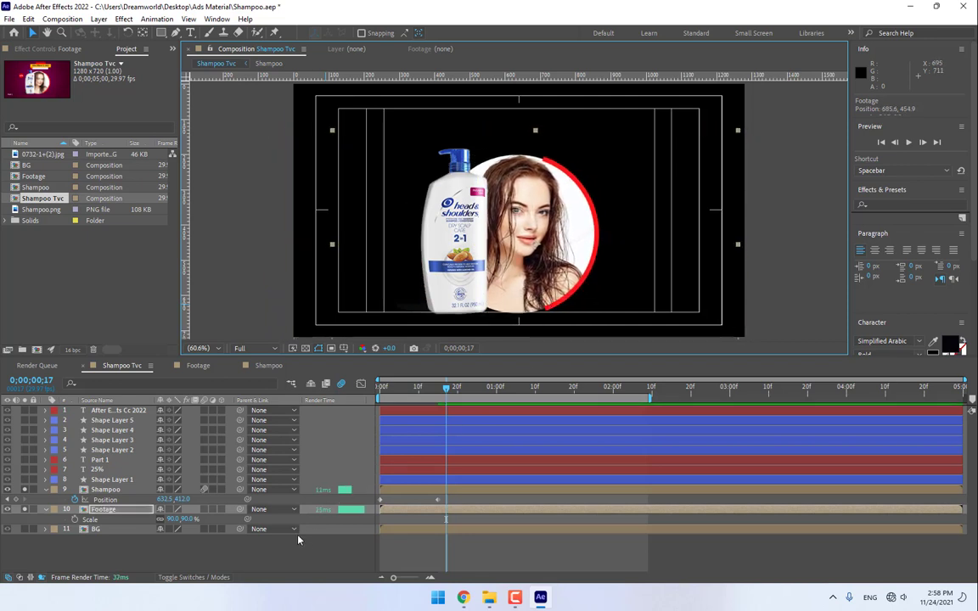
- Create a green solid named 'Footage Mask' and hide it
key("ctrl+y")
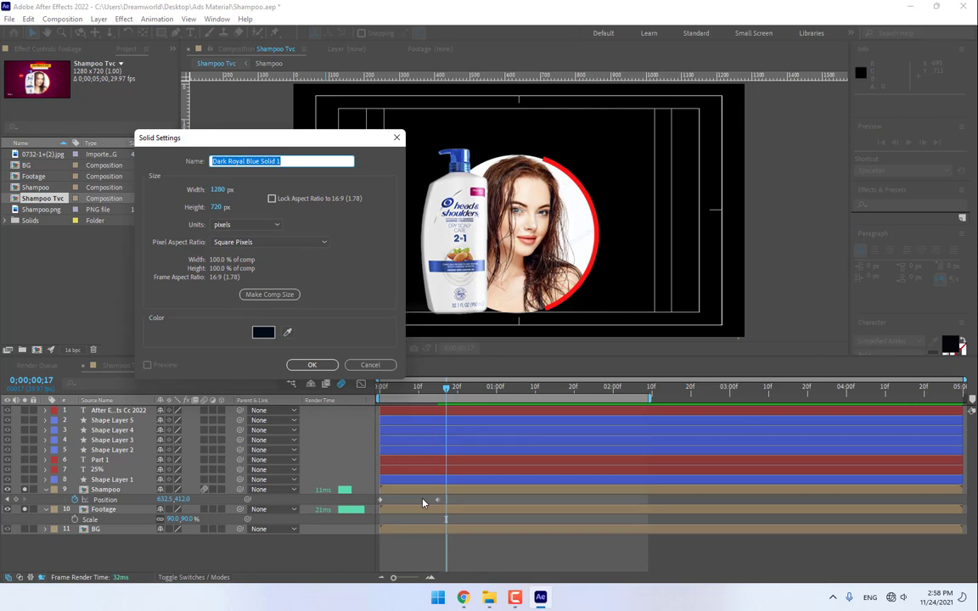
type("Fo")
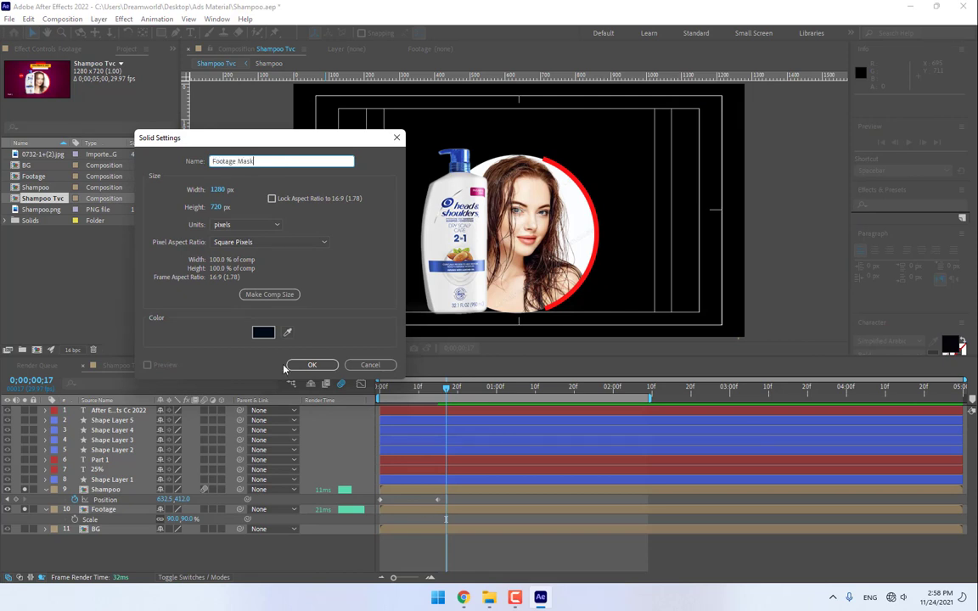
type("otage Mask")
left_click(263, 331)
left_click(636, 337)
left_click(679, 391)
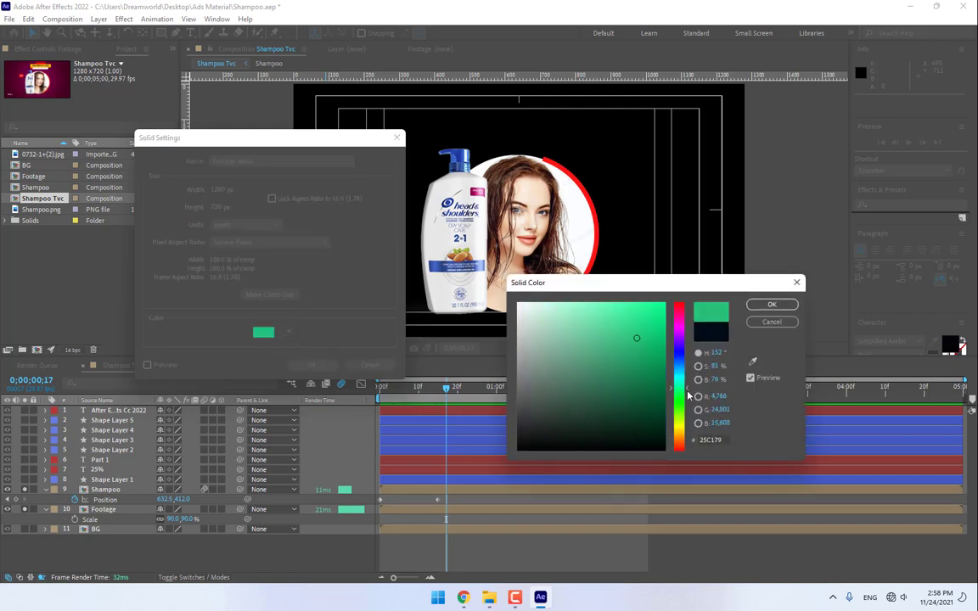
left_click(771, 304)
left_click(312, 364)
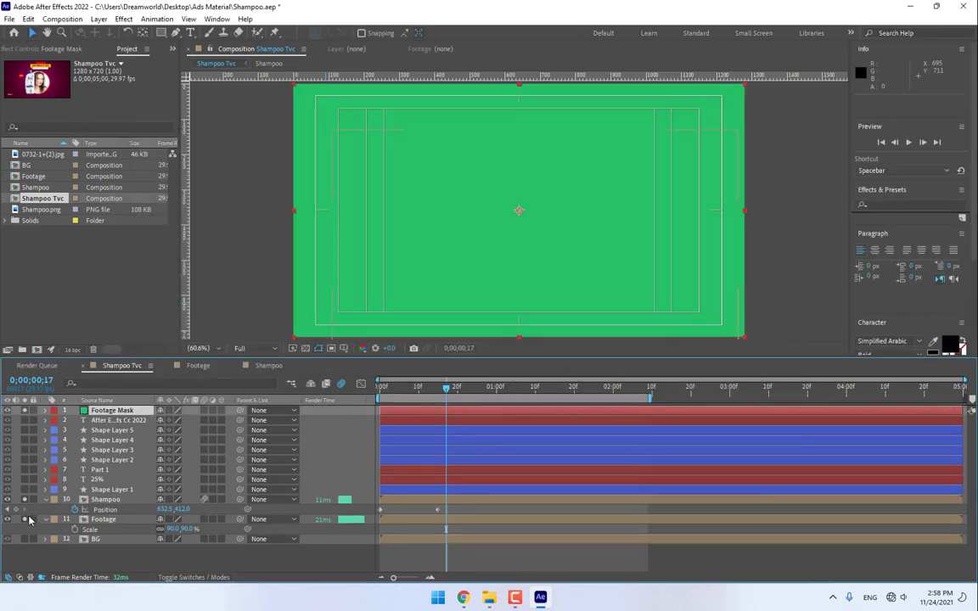
left_click(8, 410)
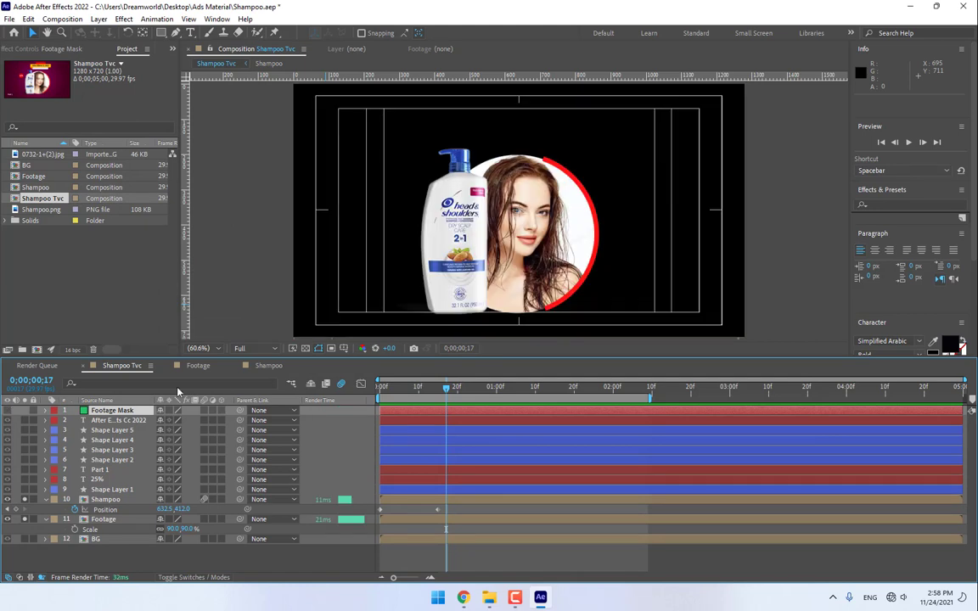
left_click(175, 33)
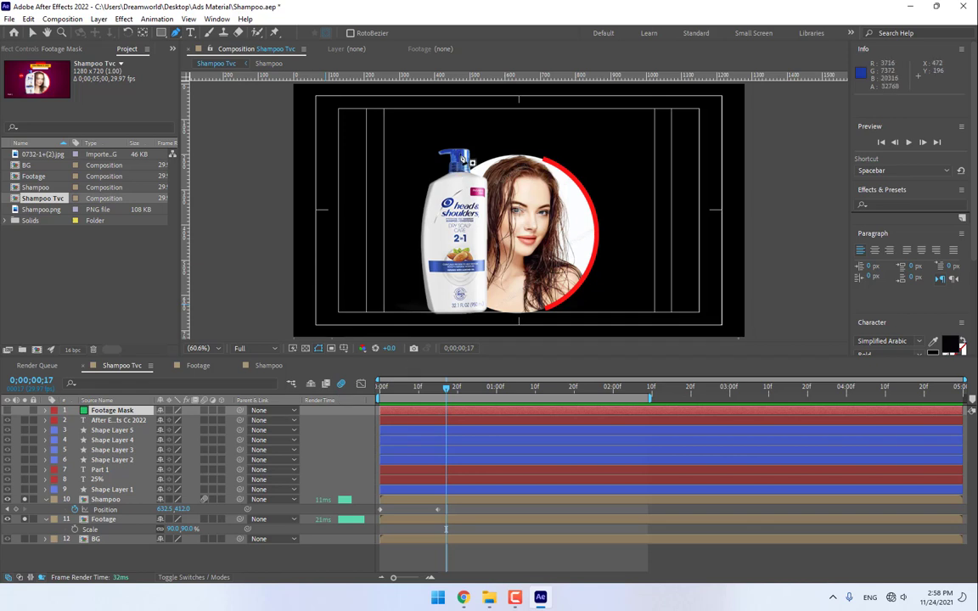
- Draw a closed Pen mask from the bottle cap around the right side of the circle
left_click(460, 154)
left_click(461, 155)
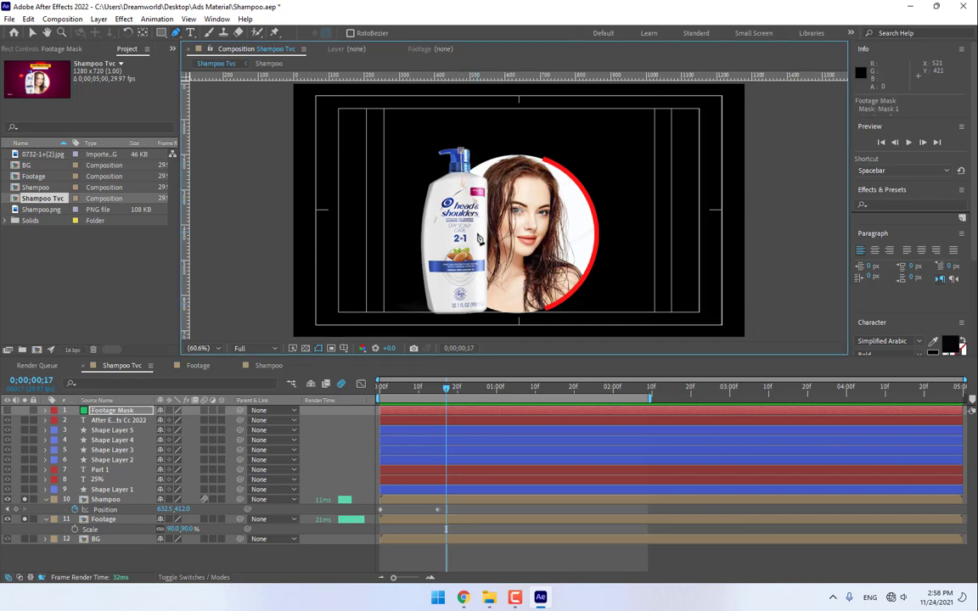
left_click(477, 317)
left_click(518, 333)
left_click(619, 327)
left_click(631, 238)
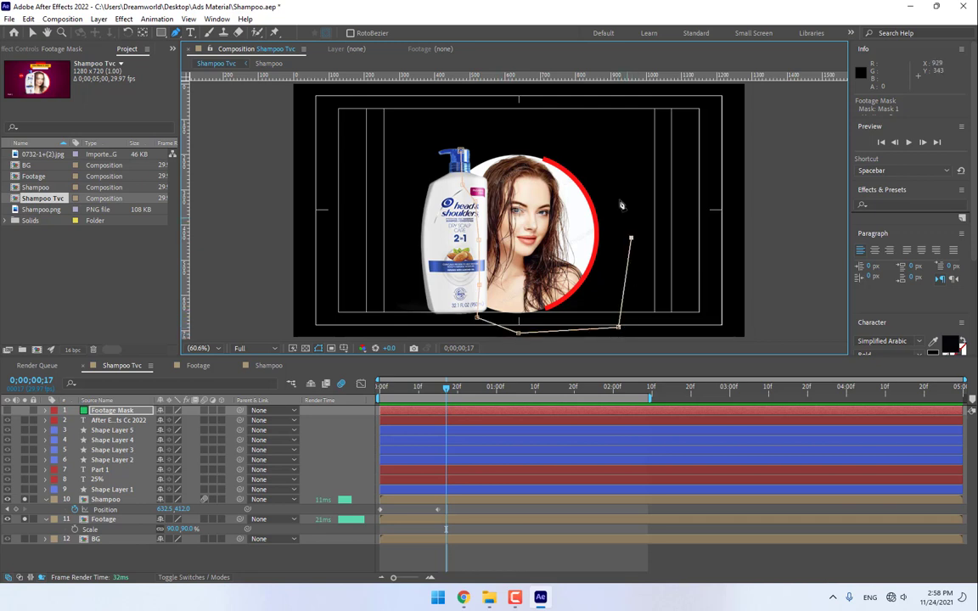
left_click(611, 181)
left_click(553, 134)
left_click(501, 138)
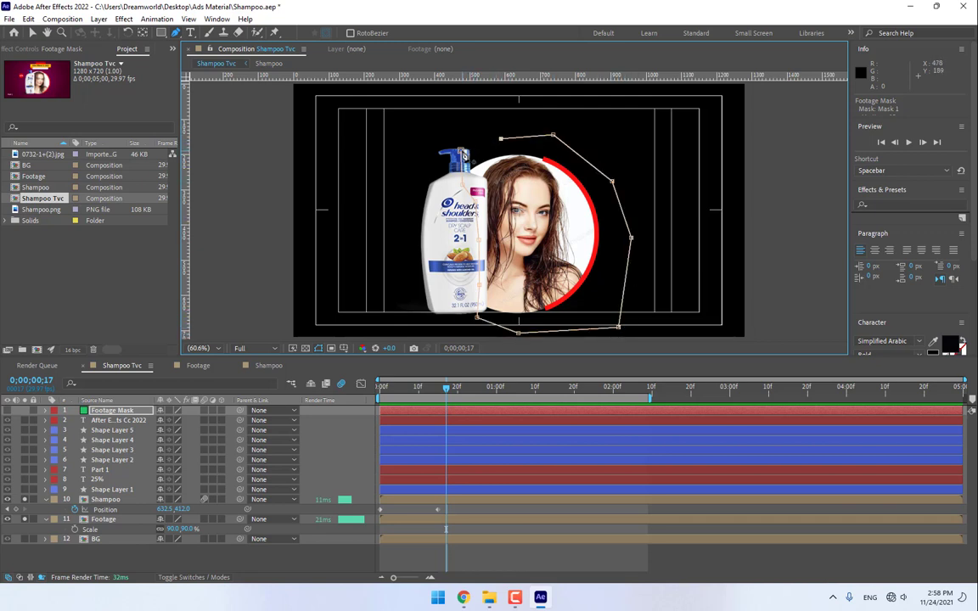
left_click(462, 153)
- Unsolo the layers to show the full composition and display the track matte columns
left_click(24, 499)
left_click(24, 519)
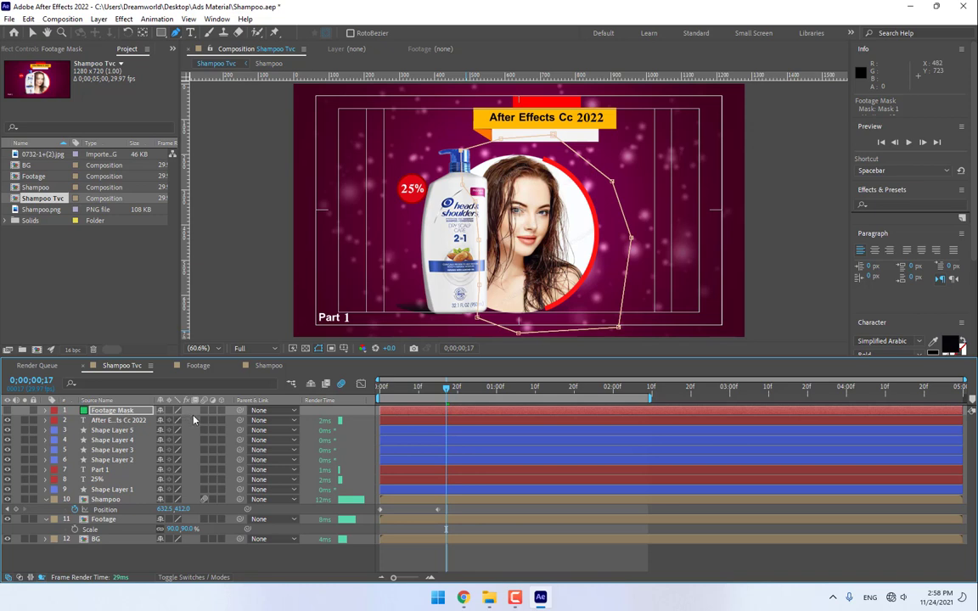
key("F4")
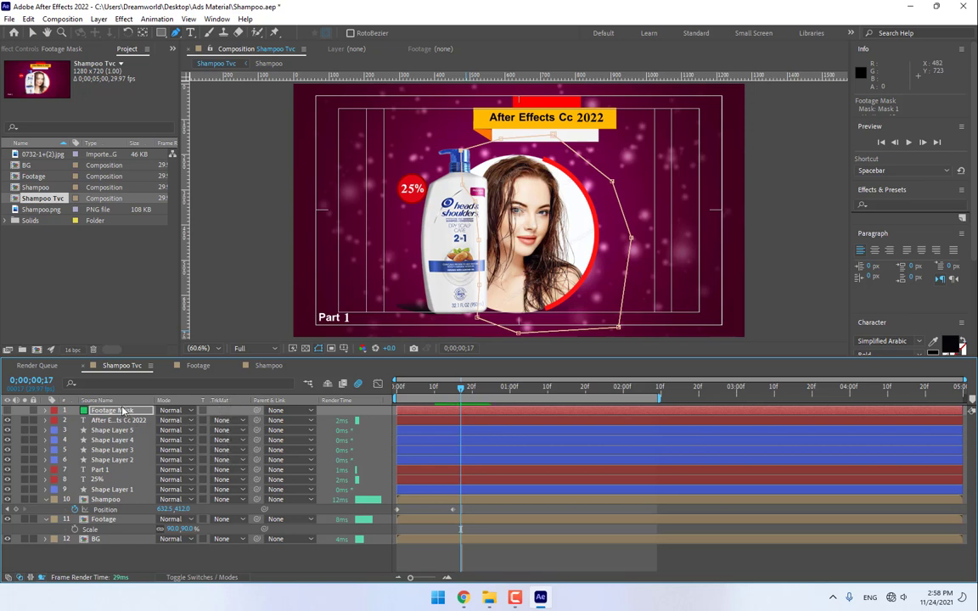
- Move Footage Mask down the stack, make it visible, and try Shampoo as its alpha matte
left_click_drag(123, 411, 107, 514)
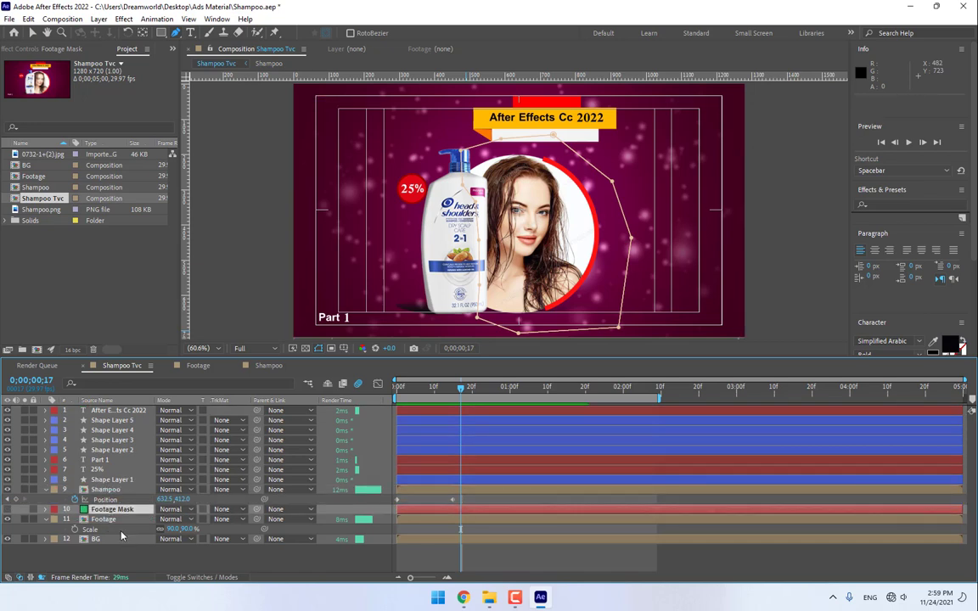
left_click(8, 509)
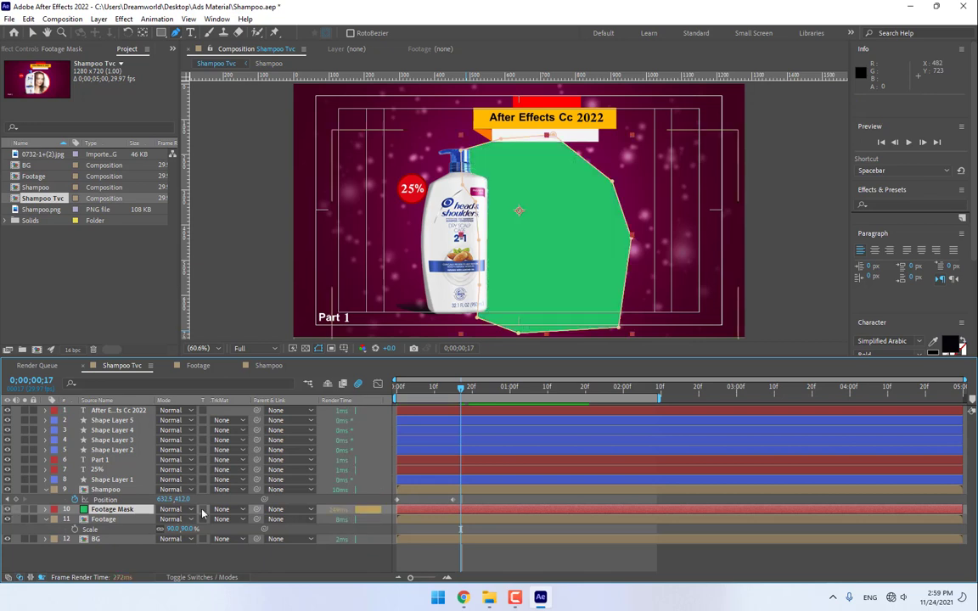
left_click(227, 510)
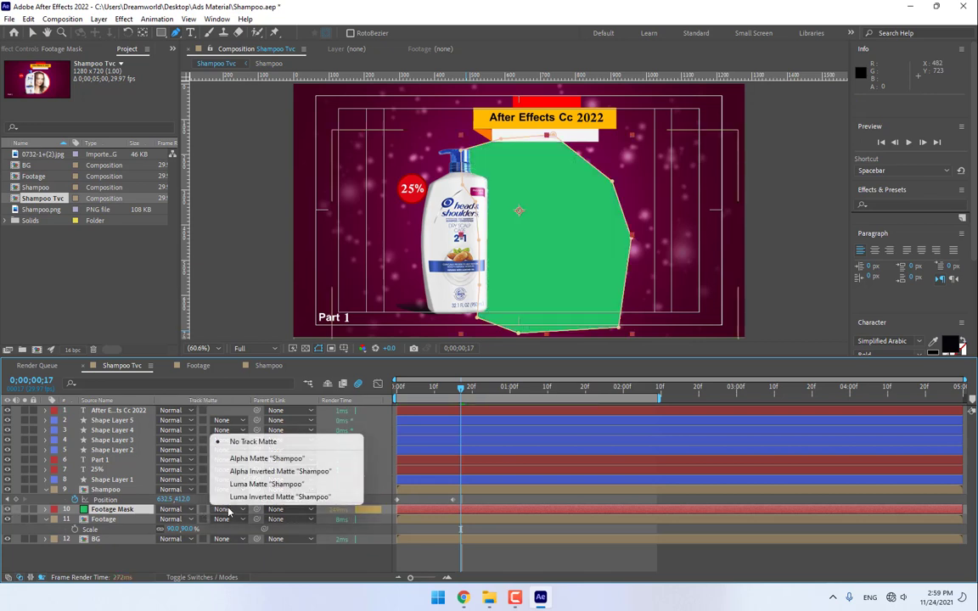
left_click(246, 459)
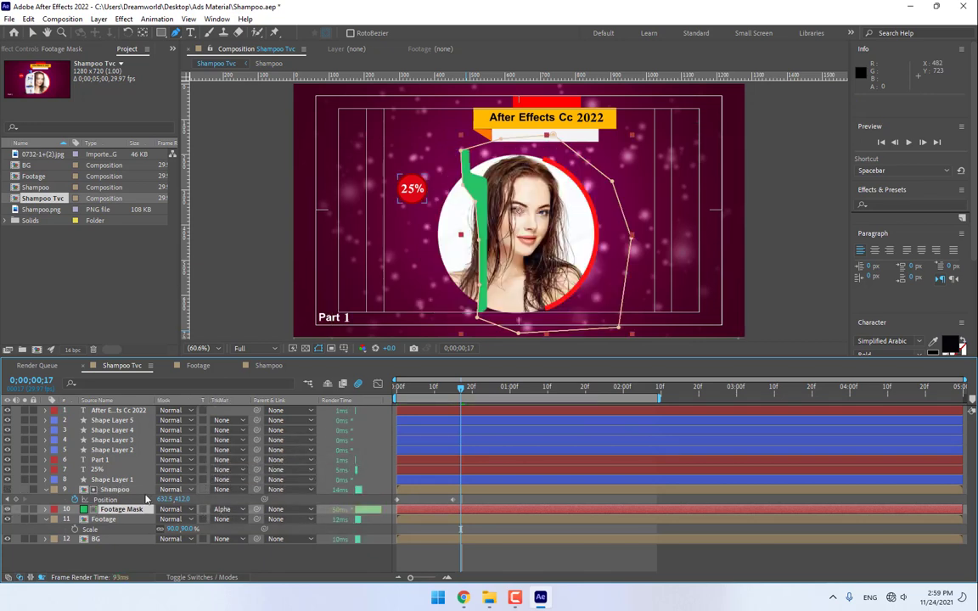
- Place Footage Mask below Footage and try alpha, inverted alpha, then Luma matte, hiding it afterward
left_click_drag(125, 509, 110, 529)
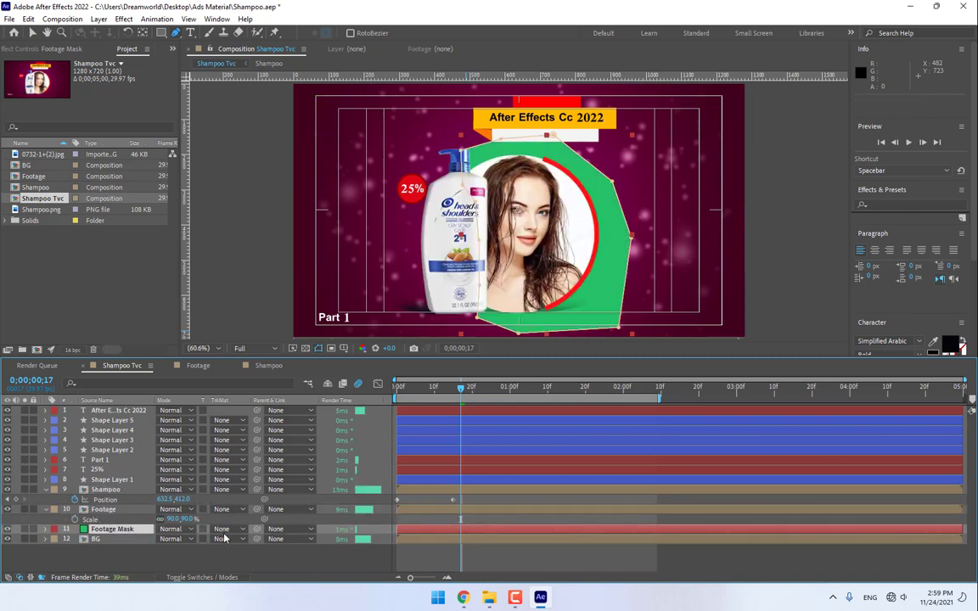
left_click(225, 528)
left_click(254, 479)
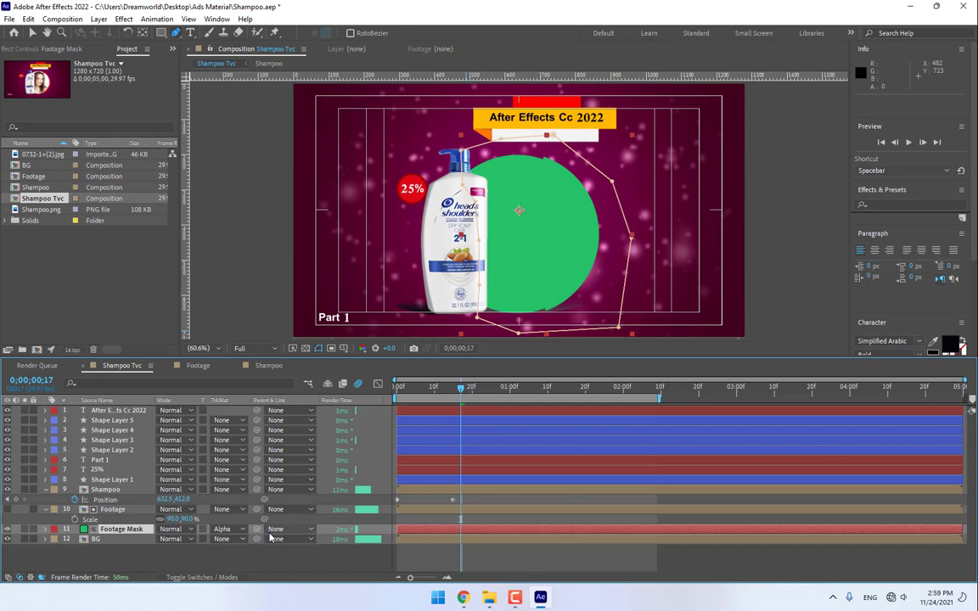
left_click(220, 529)
left_click(270, 490)
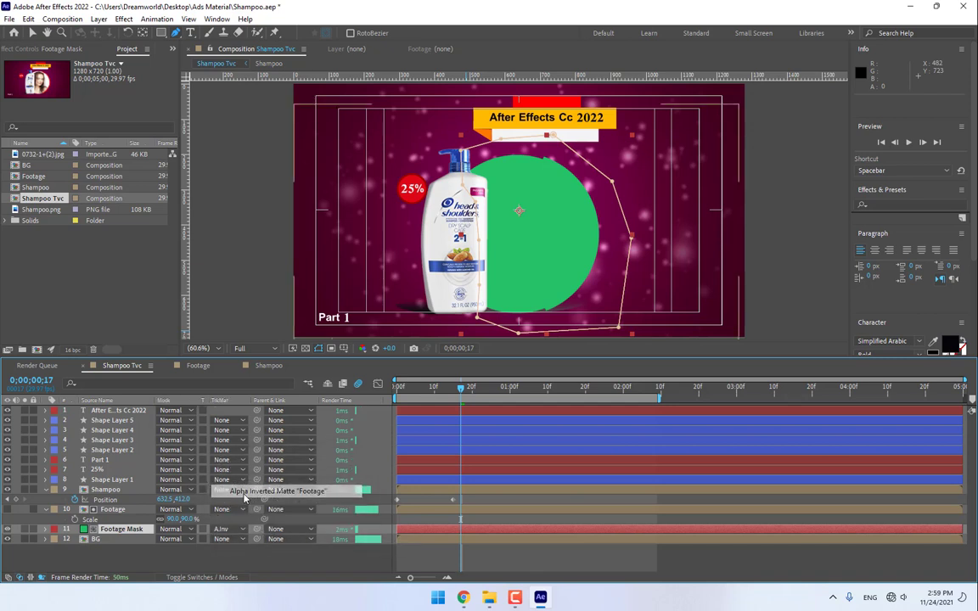
left_click(236, 528)
left_click(251, 505)
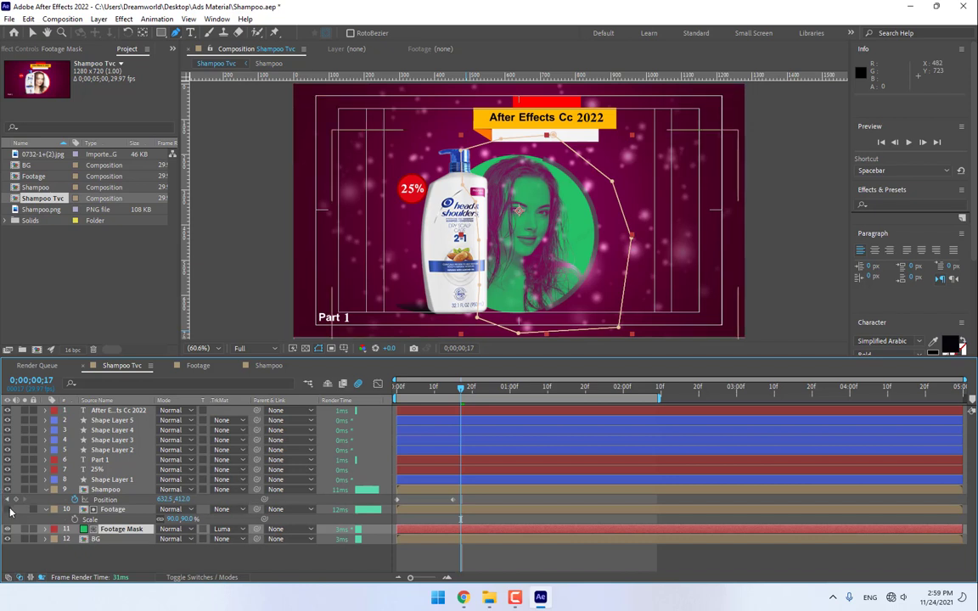
left_click(8, 509)
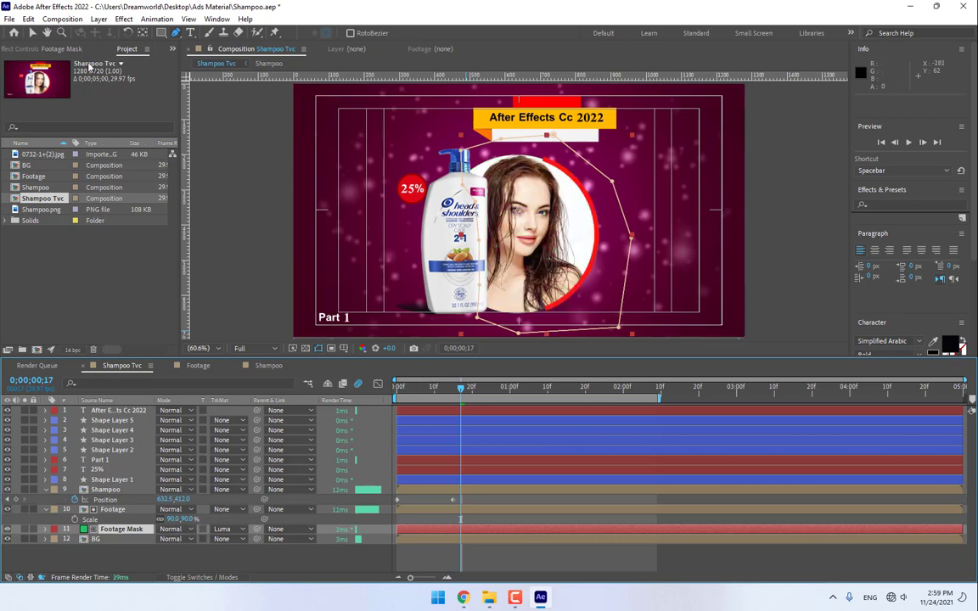
- Nudge the circle photo right to 845.6,454.9 and move Footage Mask back above Footage
left_click(32, 34)
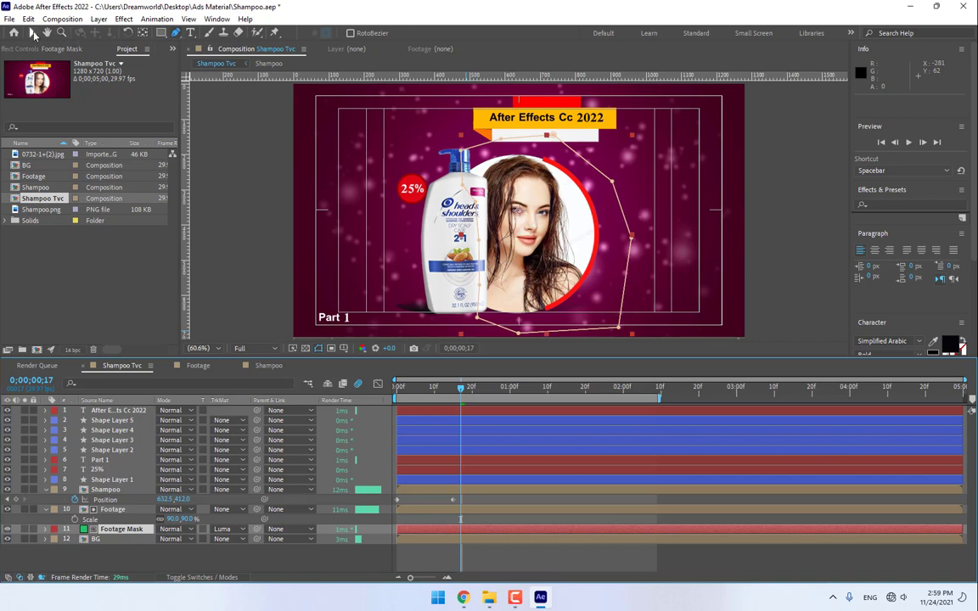
left_click(116, 510)
key("Return")
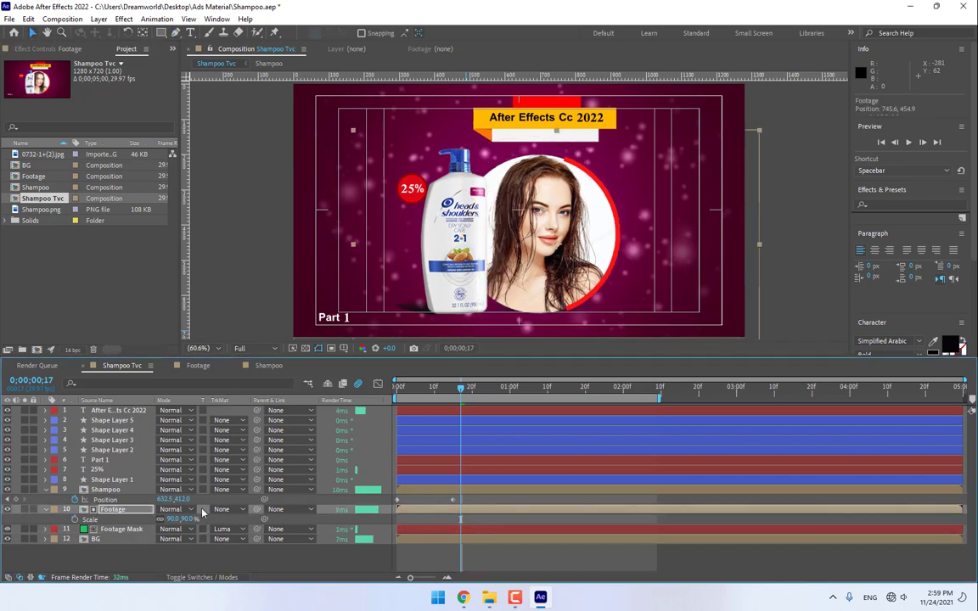
key("shift+Right")
key("shift+Right")
key("shift+Right")
key("shift+Right")
key("shift+Right")
key("shift+Right")
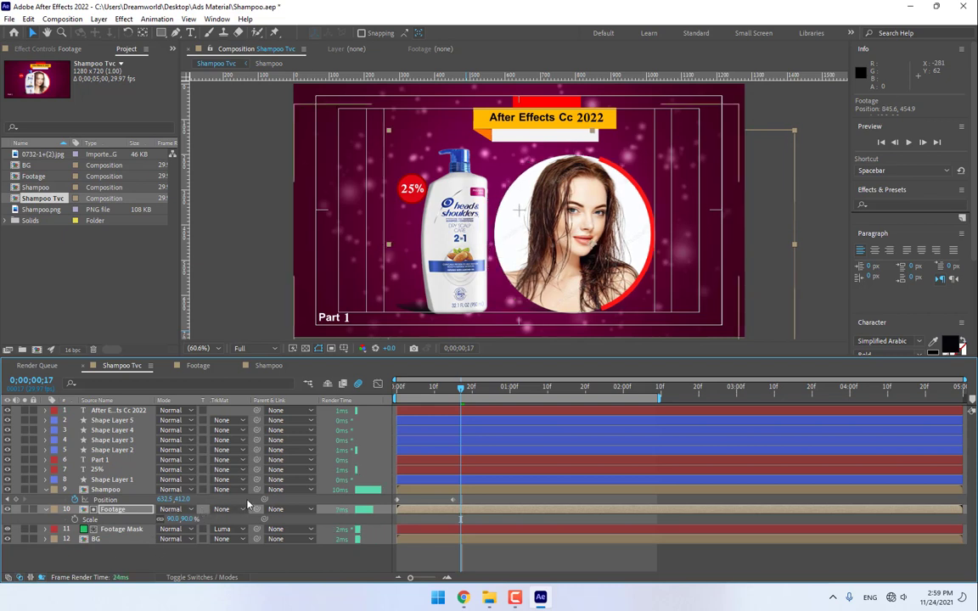
left_click(225, 528)
left_click(192, 570)
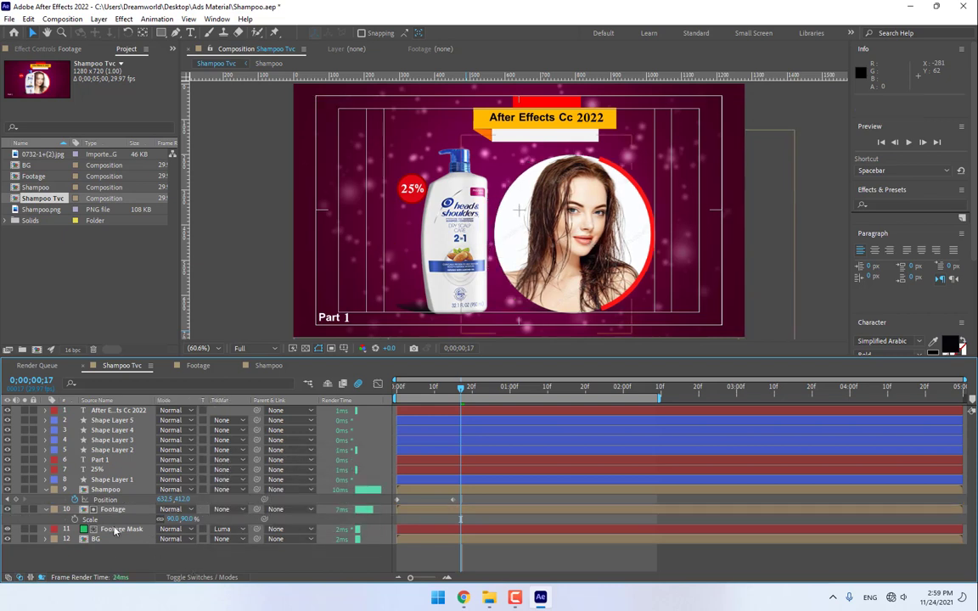
left_click_drag(117, 530, 124, 509)
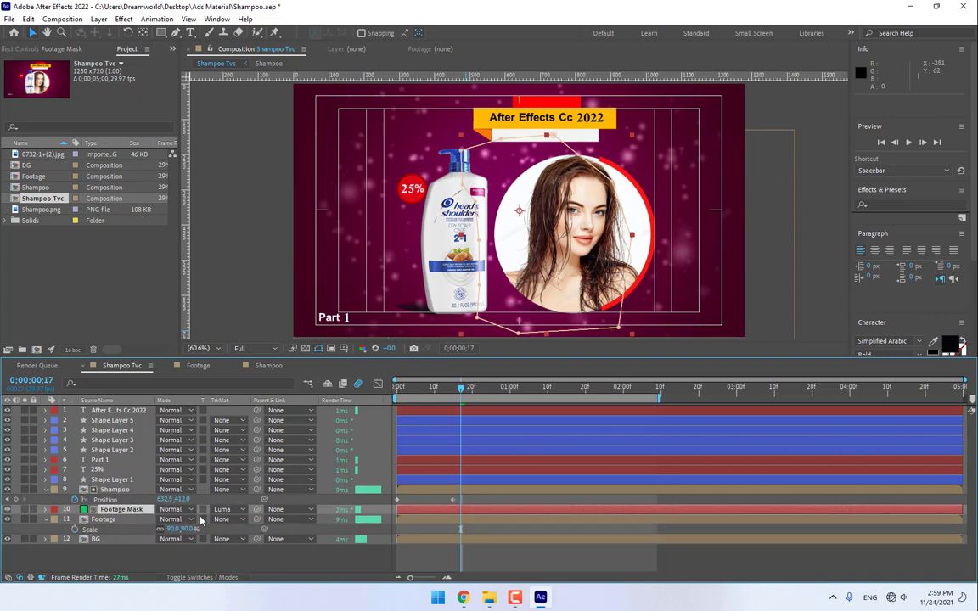
- Clear Footage Mask's matte, set it as Footage's alpha matte, and slide the circle left behind the bottle
left_click(227, 510)
left_click(246, 442)
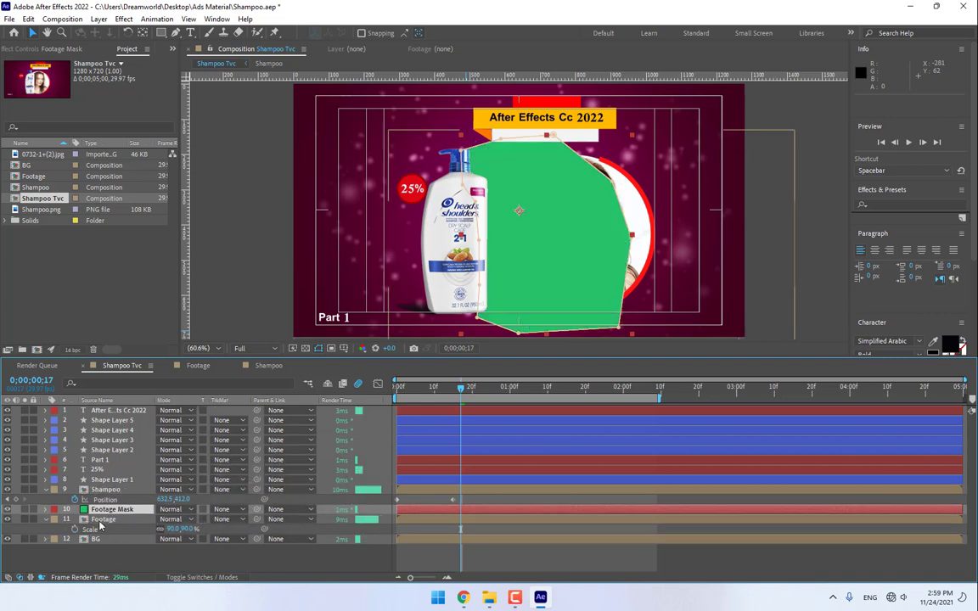
left_click(102, 519)
left_click(232, 520)
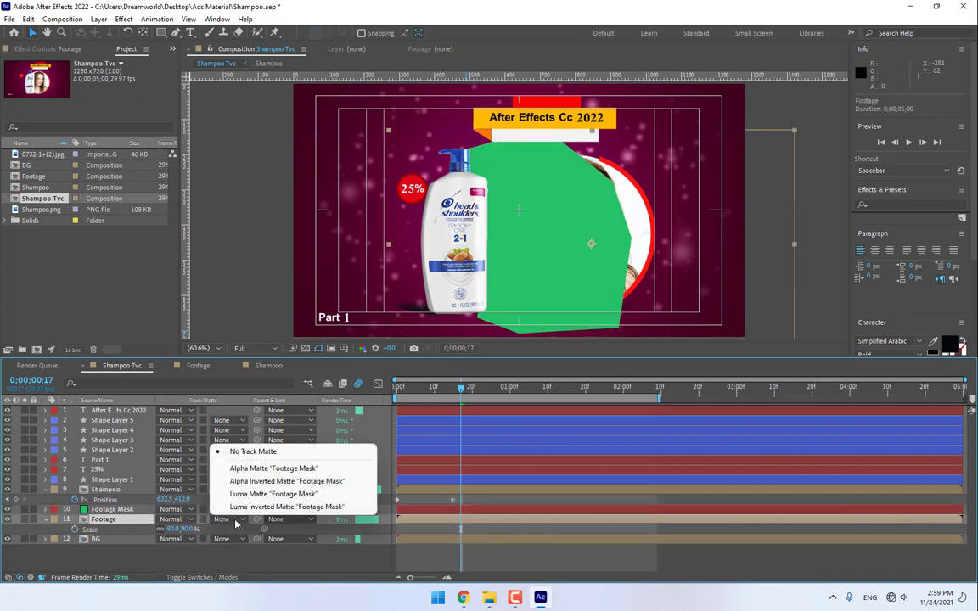
left_click(244, 469)
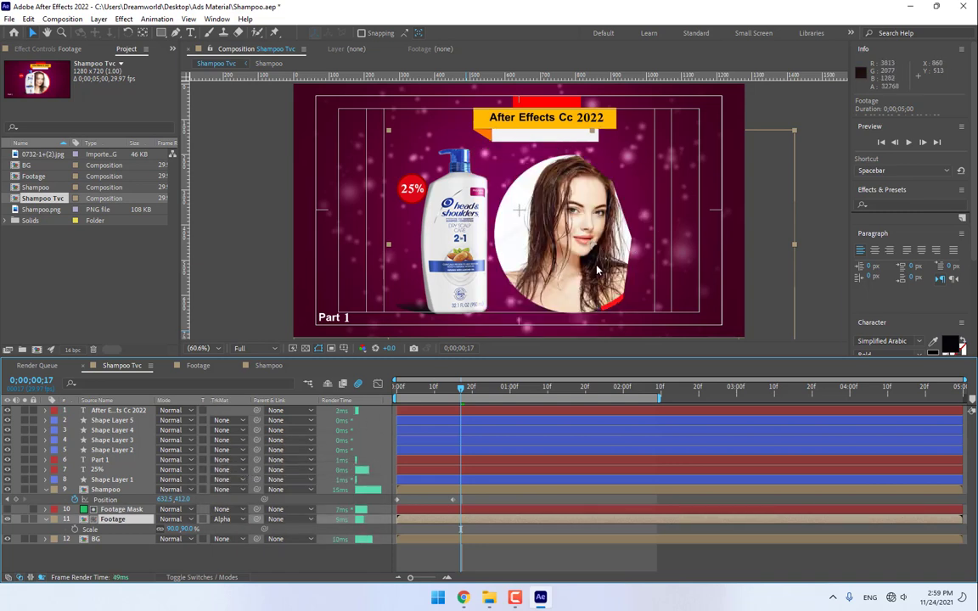
left_click_drag(596, 269, 372, 289)
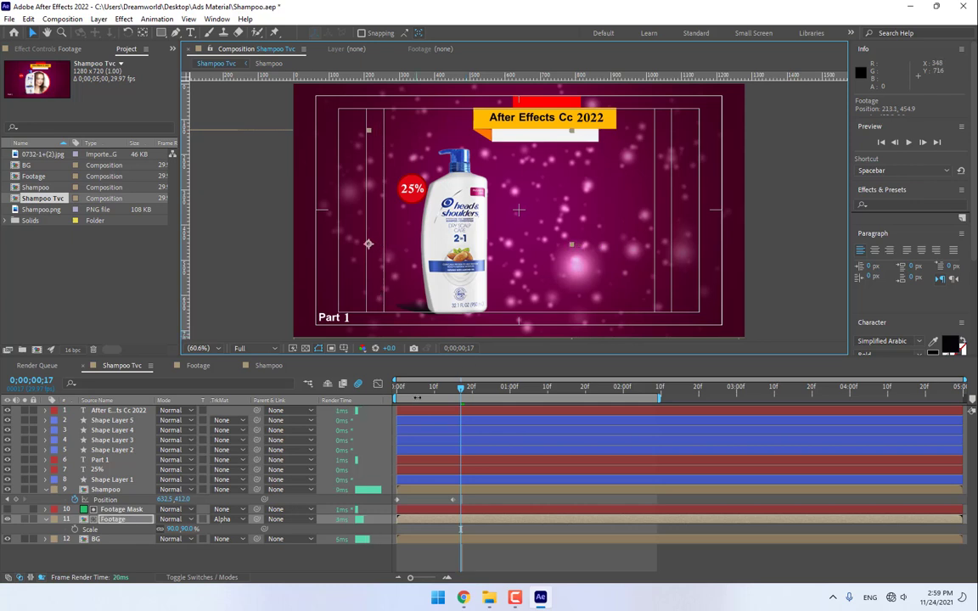
- Keyframe Footage's Position at frame 15, then drag the circle right to 692.0,454.9 at frame 26
left_click_drag(397, 391, 455, 399)
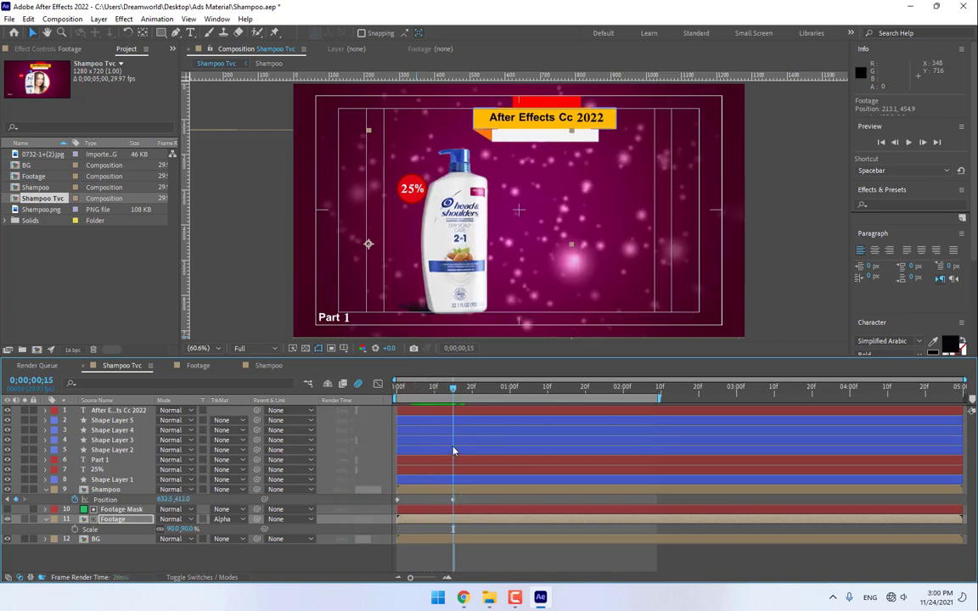
key("p")
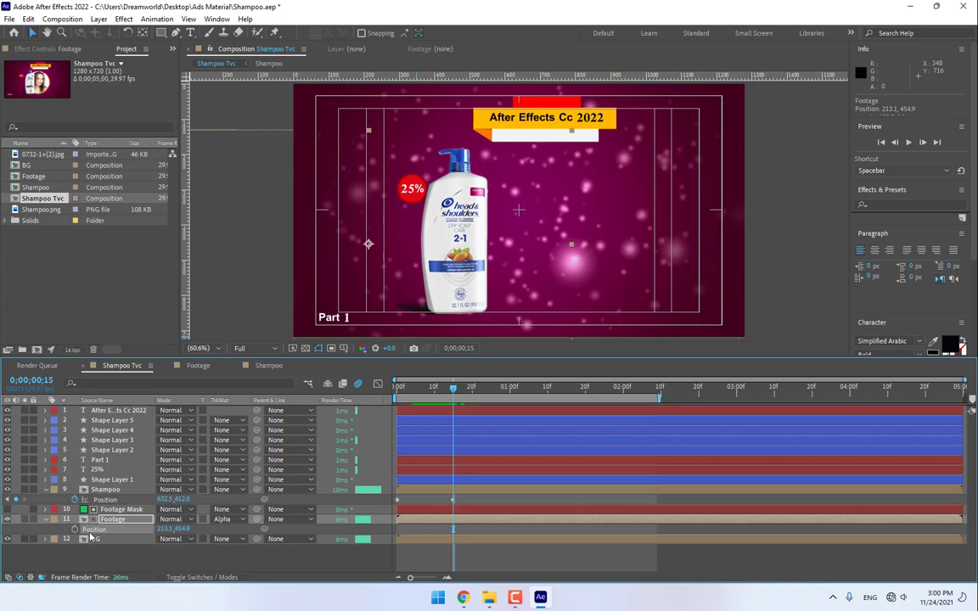
left_click_drag(457, 389, 496, 390)
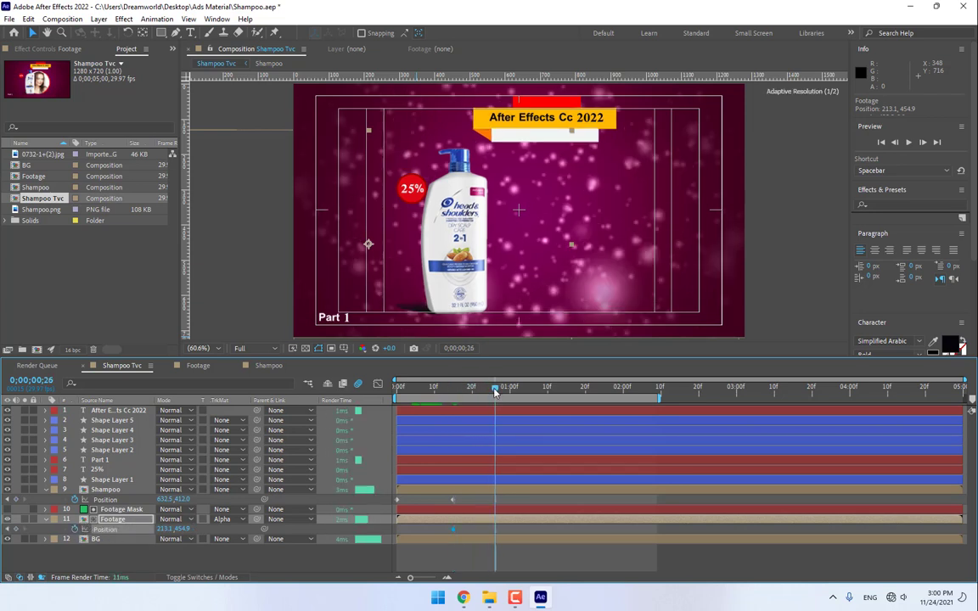
left_click(107, 520)
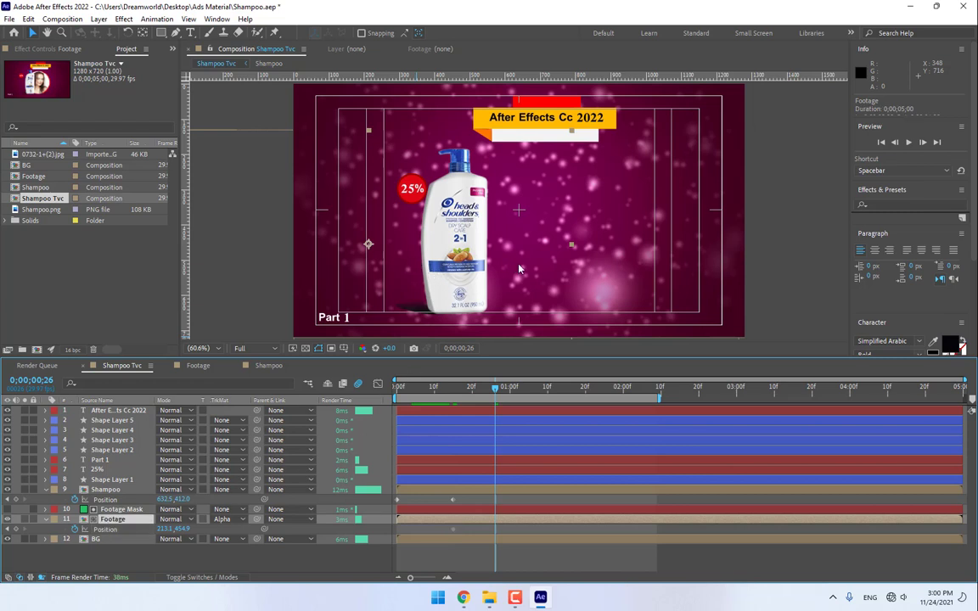
left_click_drag(520, 268, 683, 286)
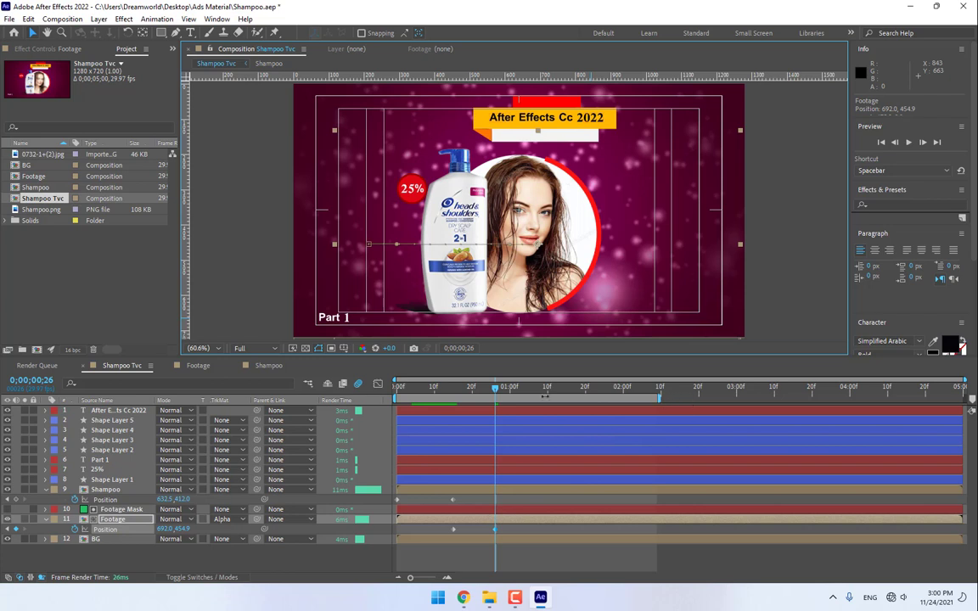
key("F4")
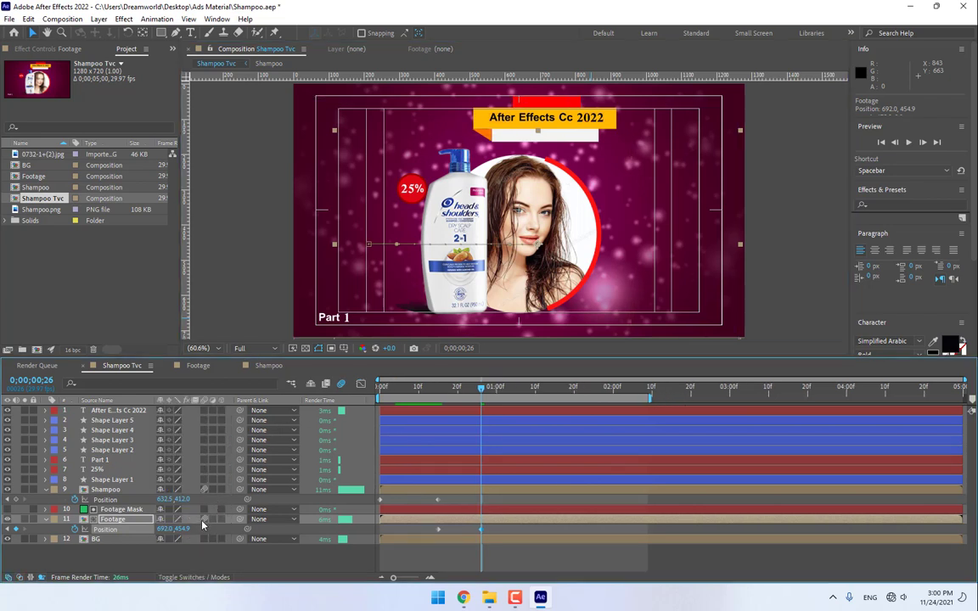
- Collapse Position properties, solo and preview Shampoo and Footage, then open the Footage precomp
left_click(45, 490)
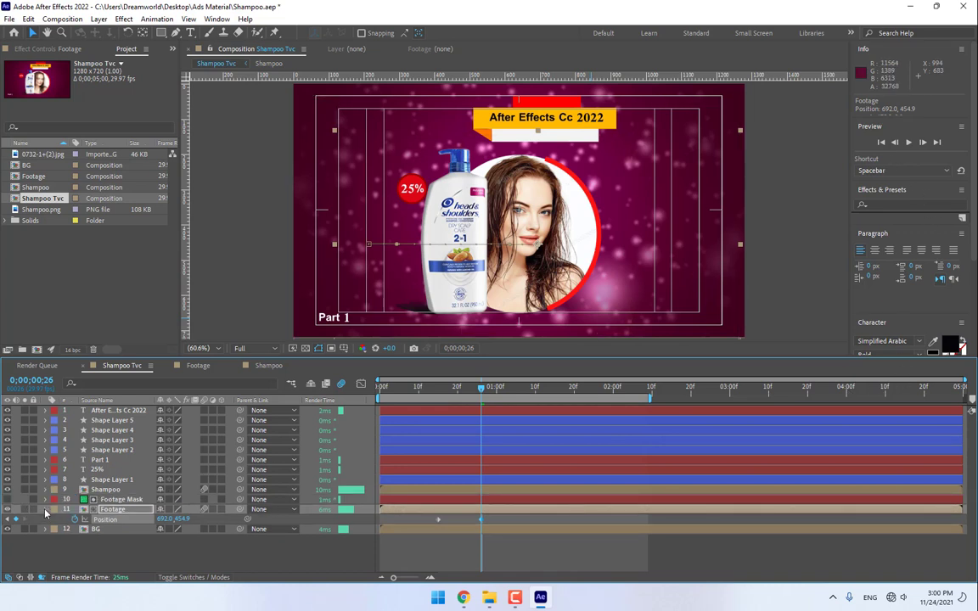
left_click(45, 510)
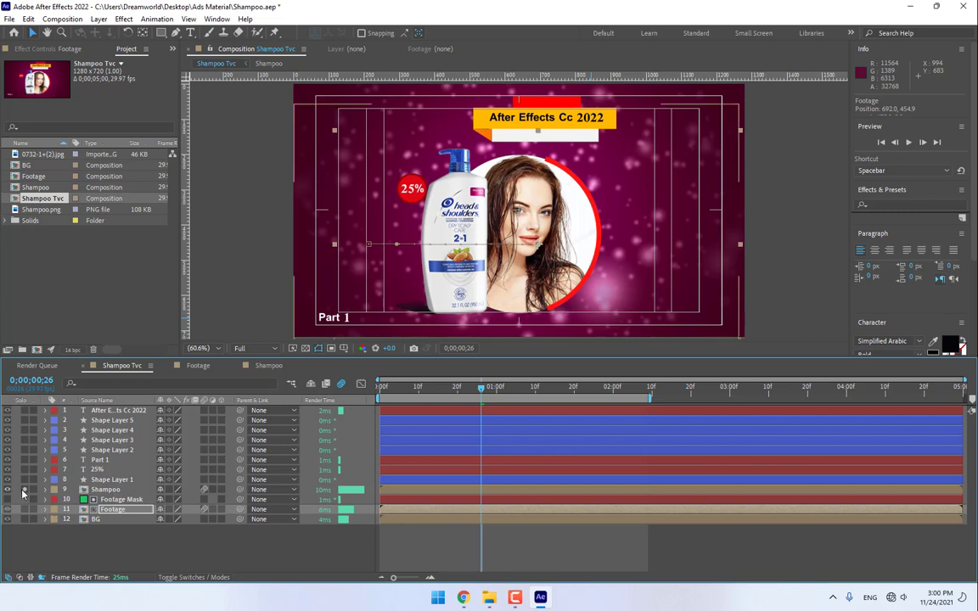
left_click(24, 490)
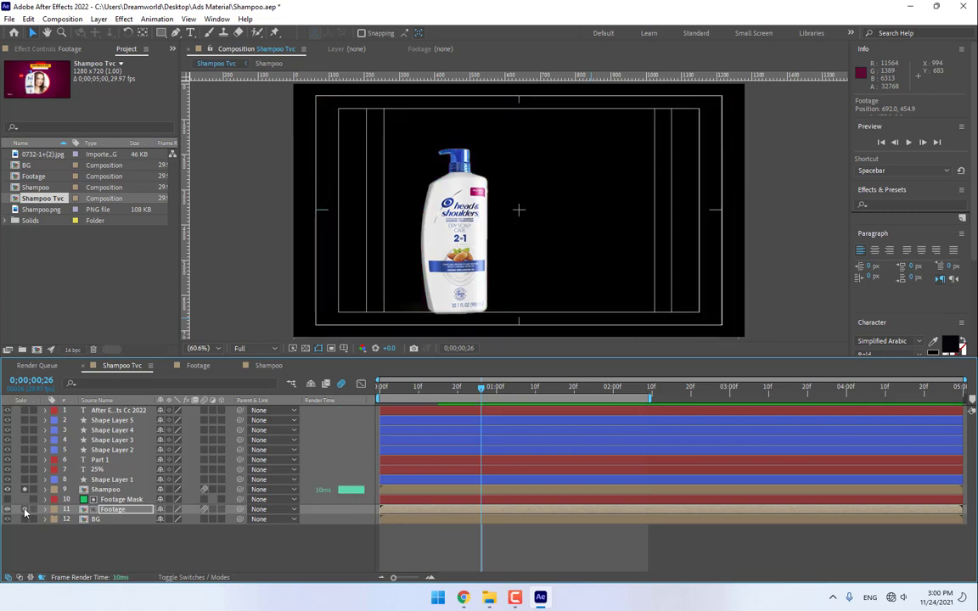
left_click(23, 509)
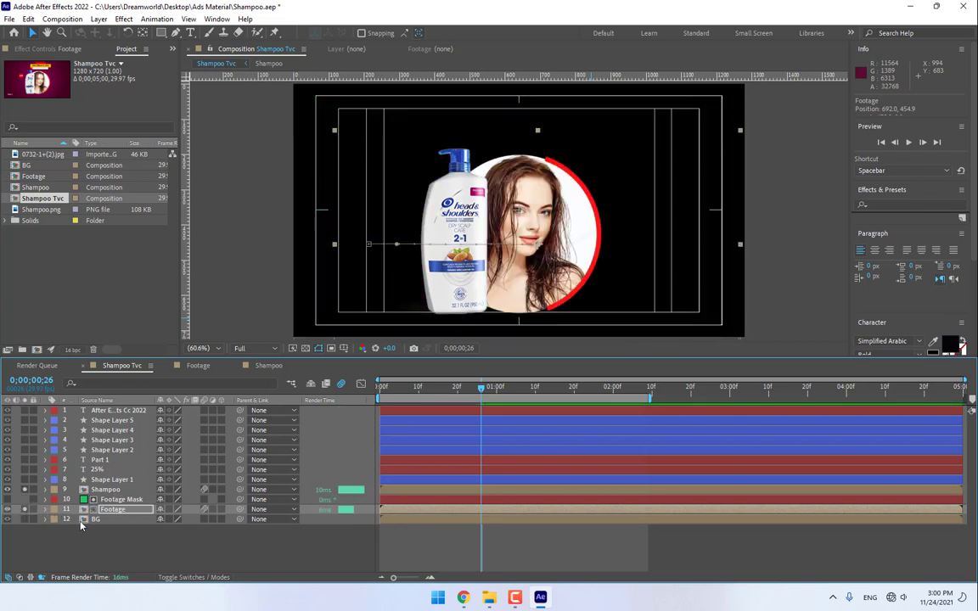
left_click(906, 144)
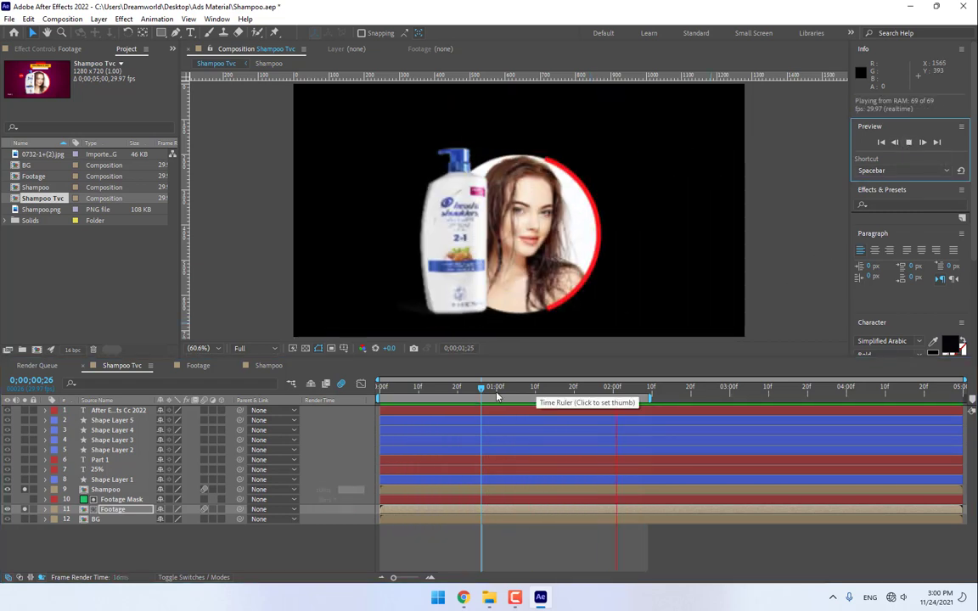
left_click_drag(427, 390, 489, 398)
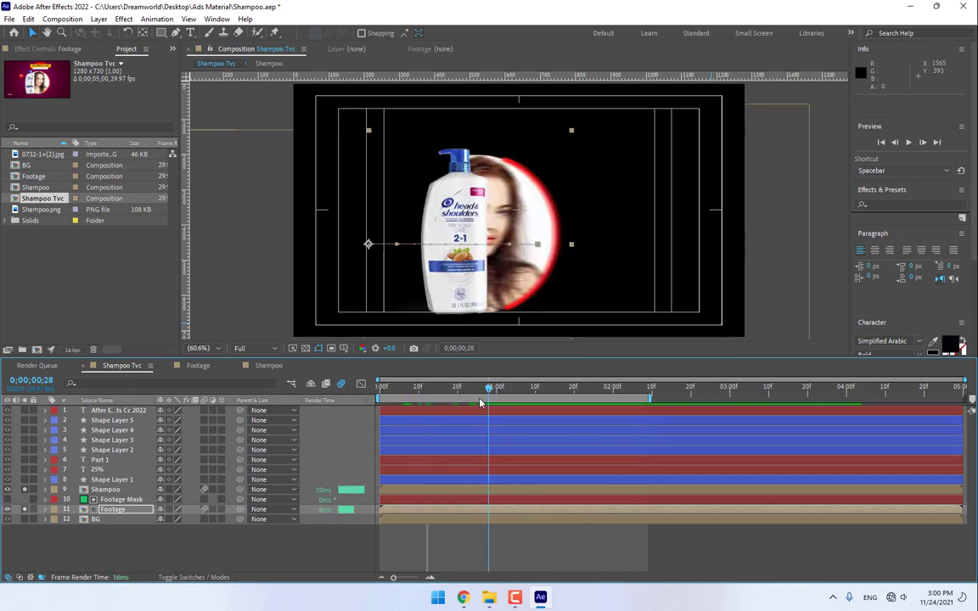
key("Page_Up")
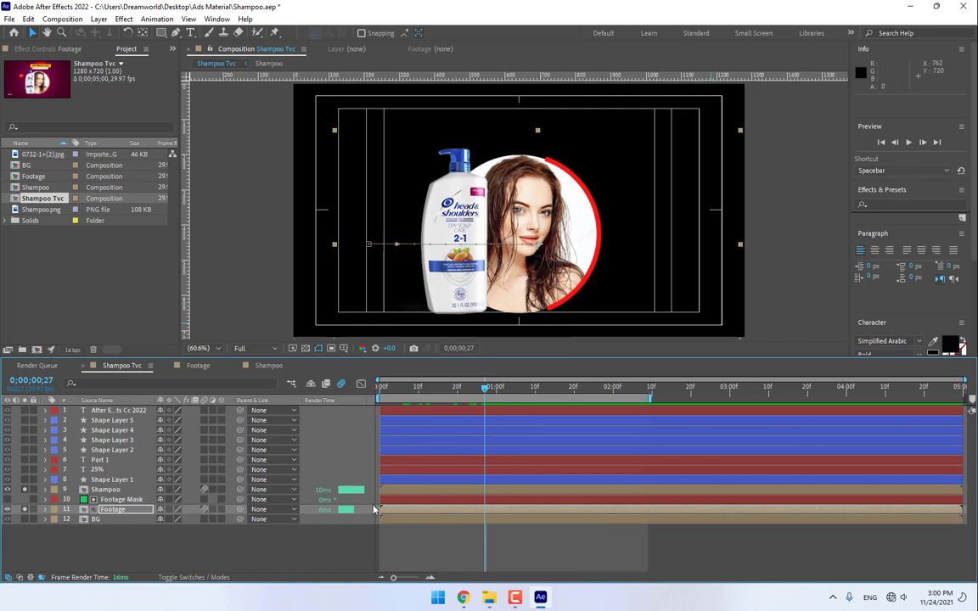
double_click(116, 510)
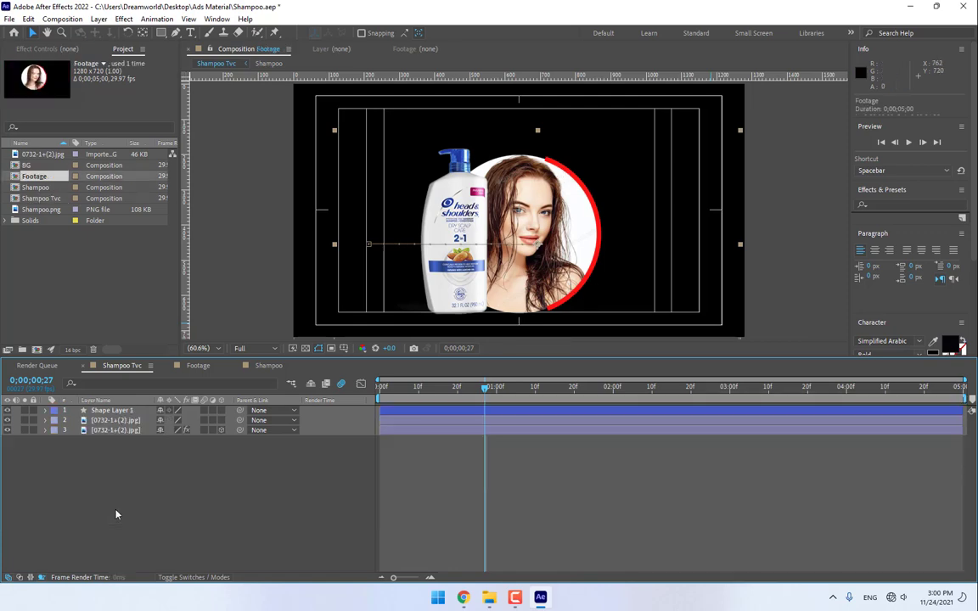
- Add Trim Paths 1 to Shape Layer 1's red ring, expand its settings, and go to frame 20
left_click(111, 410)
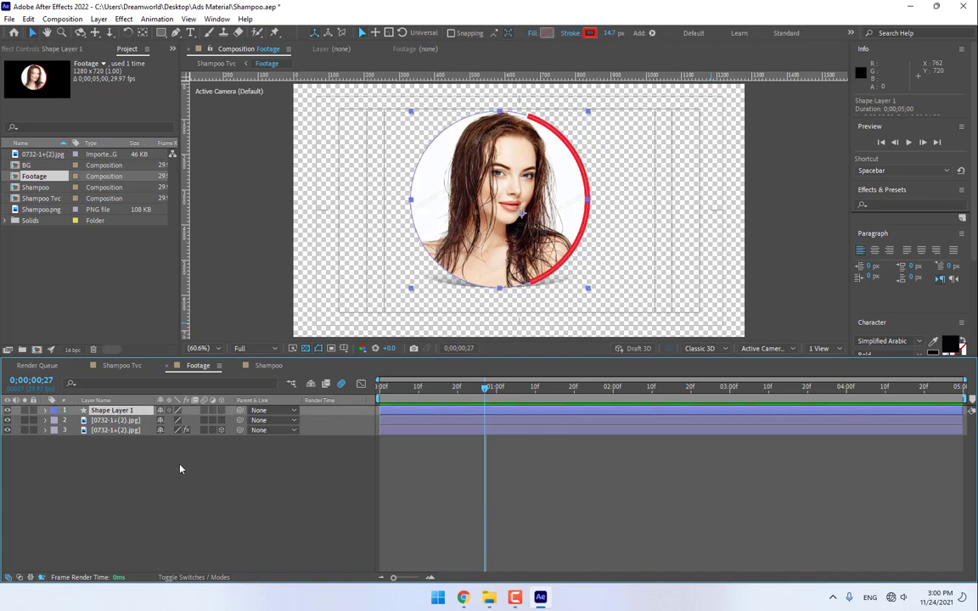
left_click(45, 411)
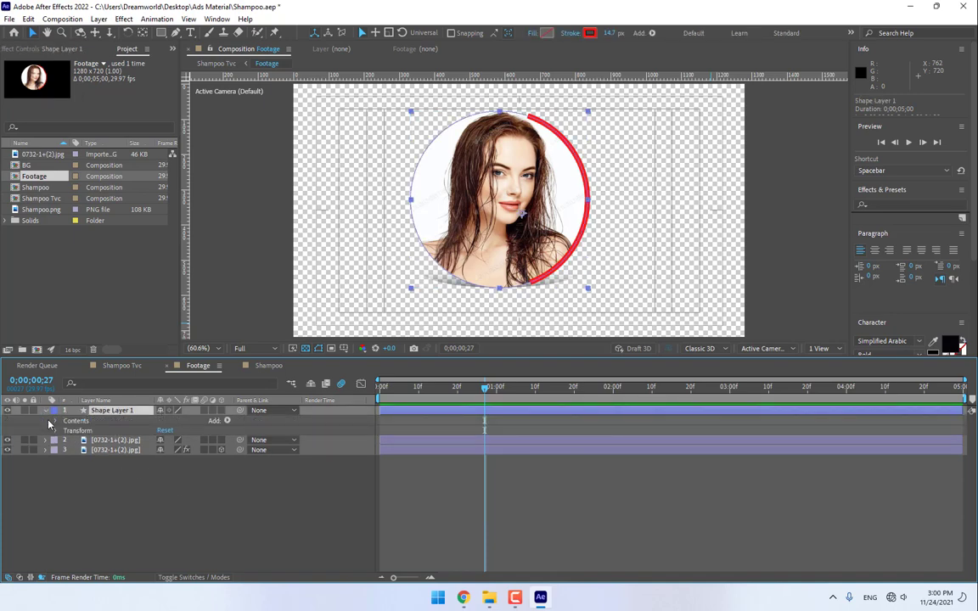
left_click(228, 421)
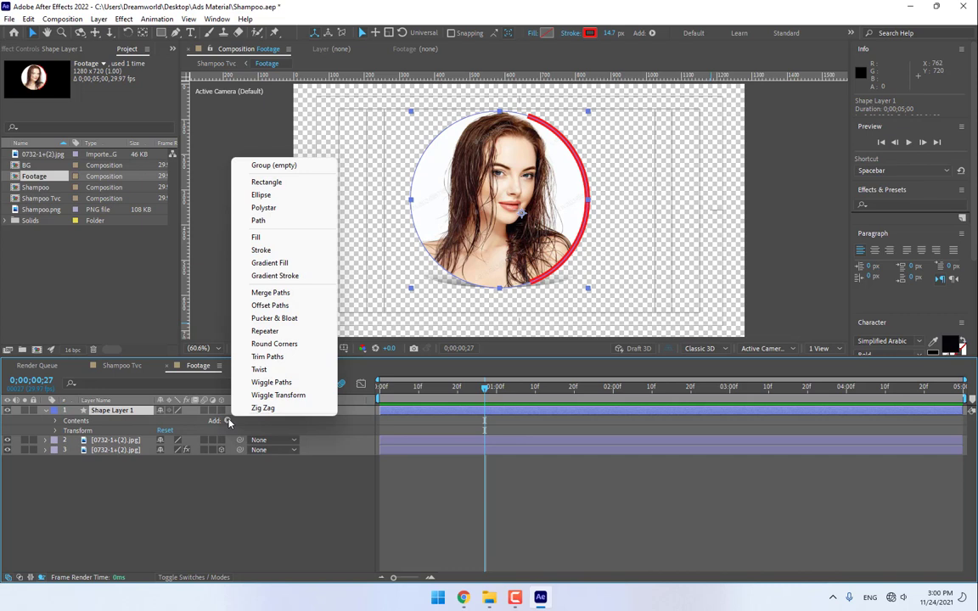
left_click(294, 358)
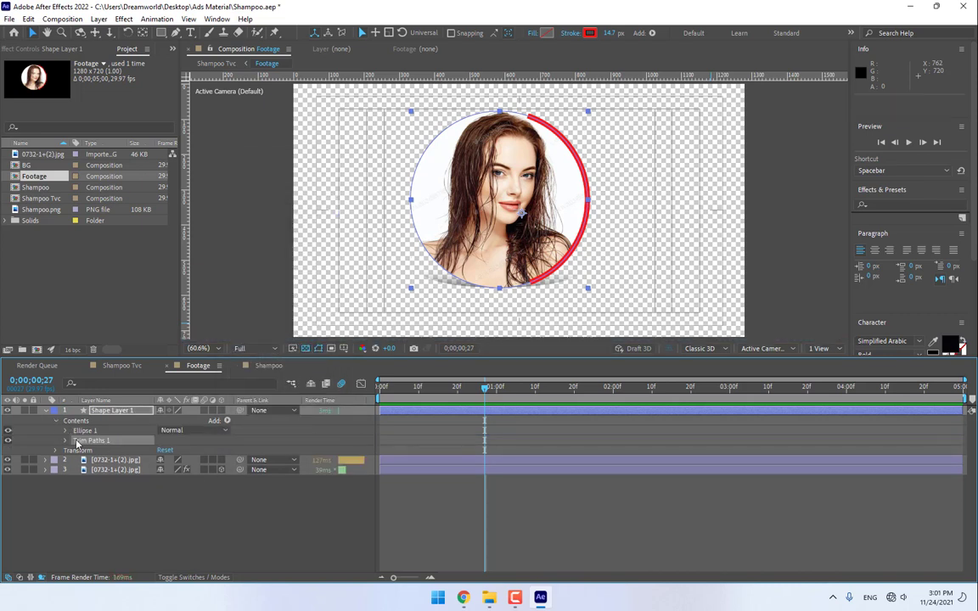
left_click(66, 441)
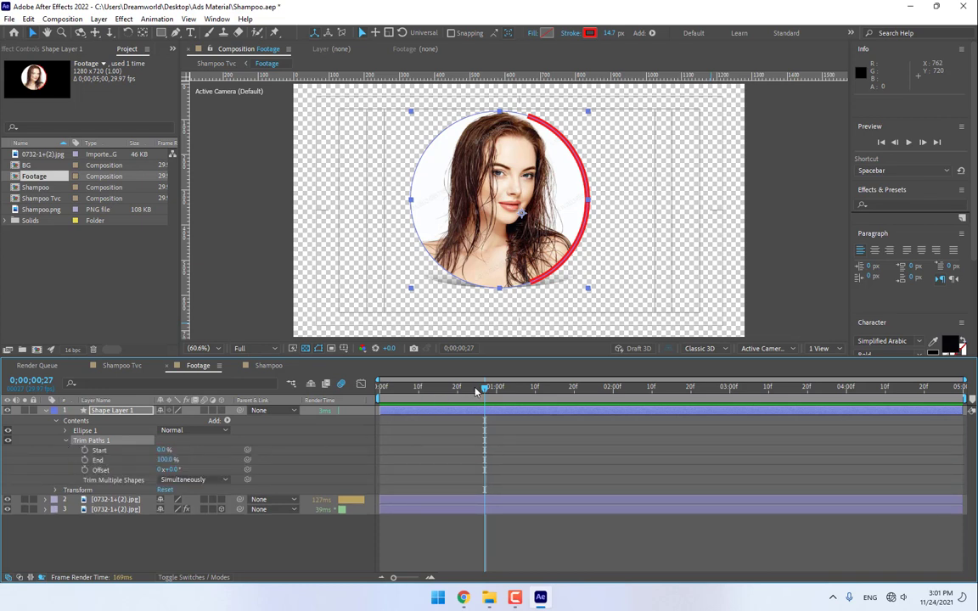
left_click_drag(477, 391, 426, 404)
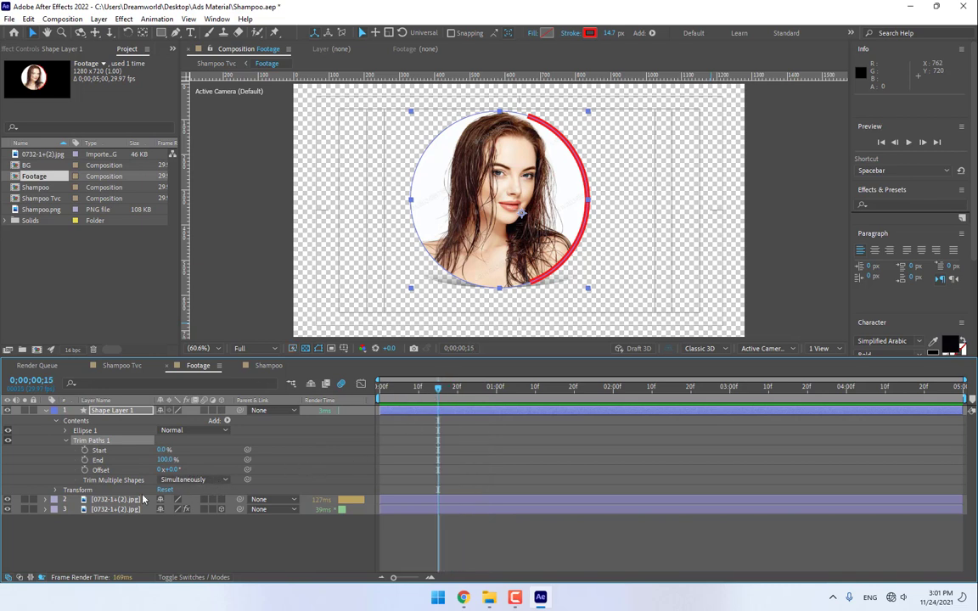
- Set Trim Paths Start to 63% and the starting Offset keyframe to 1x+5°
left_click_drag(160, 451, 582, 458)
left_click_drag(465, 462, 374, 461)
left_click_drag(159, 452, 313, 470)
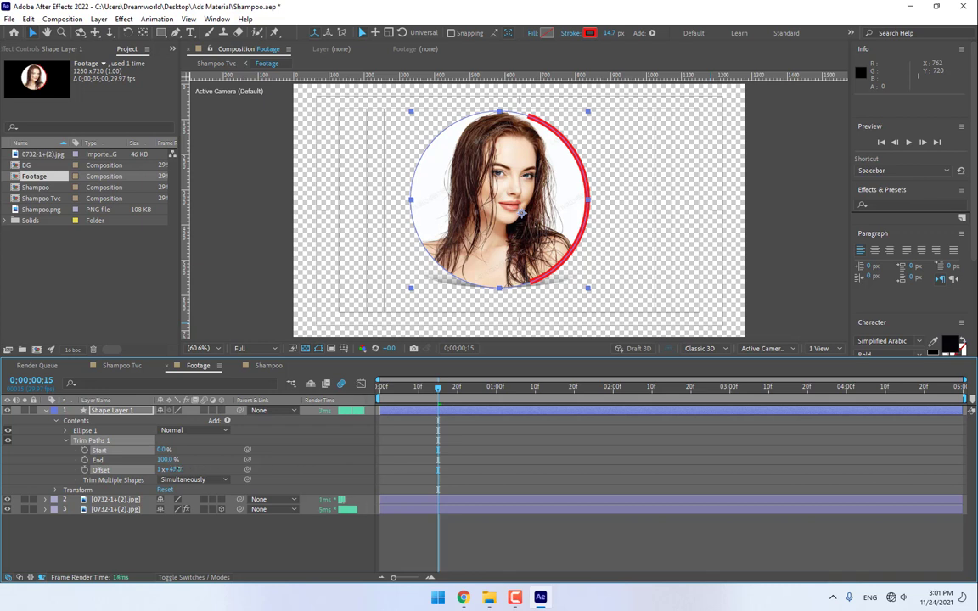
mouse_move(216, 469)
left_mouse_down()
mouse_move(172, 468)
mouse_move(163, 452)
mouse_move(229, 452)
mouse_move(192, 458)
mouse_move(242, 463)
mouse_move(312, 457)
left_mouse_up()
key("ctrl+z")
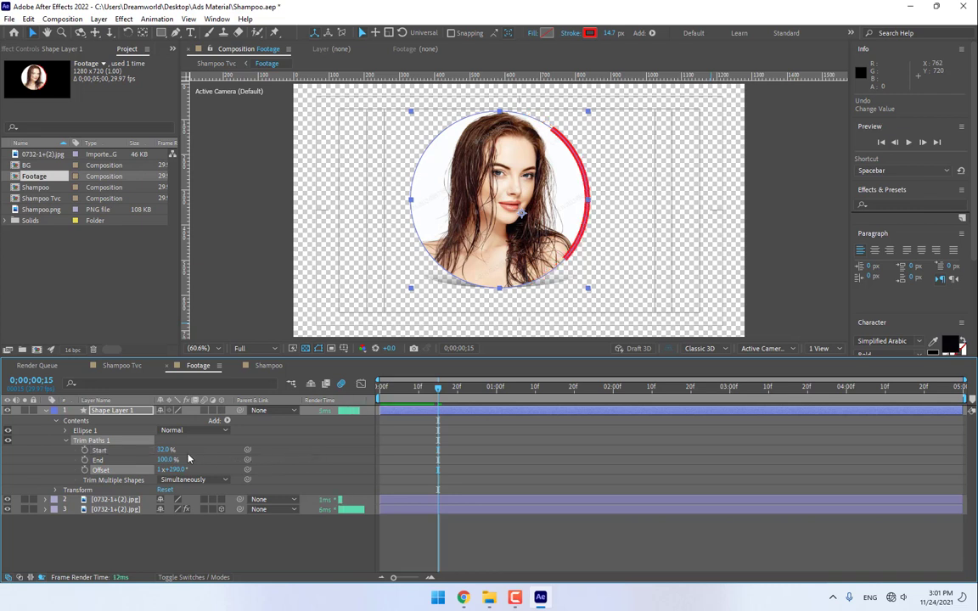
mouse_move(162, 450)
left_mouse_down()
mouse_move(130, 449)
mouse_move(167, 447)
mouse_move(147, 446)
mouse_move(211, 469)
mouse_move(162, 458)
mouse_move(227, 454)
mouse_move(160, 449)
mouse_move(183, 451)
mouse_move(103, 459)
mouse_move(174, 459)
left_mouse_up()
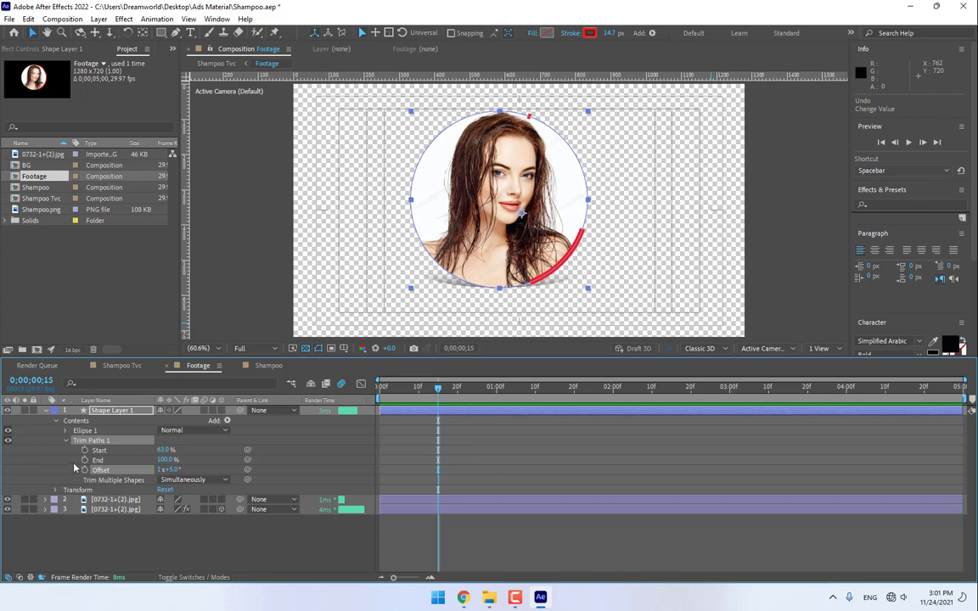
- Keyframe Offset at 3x+293° at the composition end, preview the spin, and return to Shampoo Tvc
left_click_drag(440, 390, 765, 389)
left_click_drag(870, 437, 976, 441)
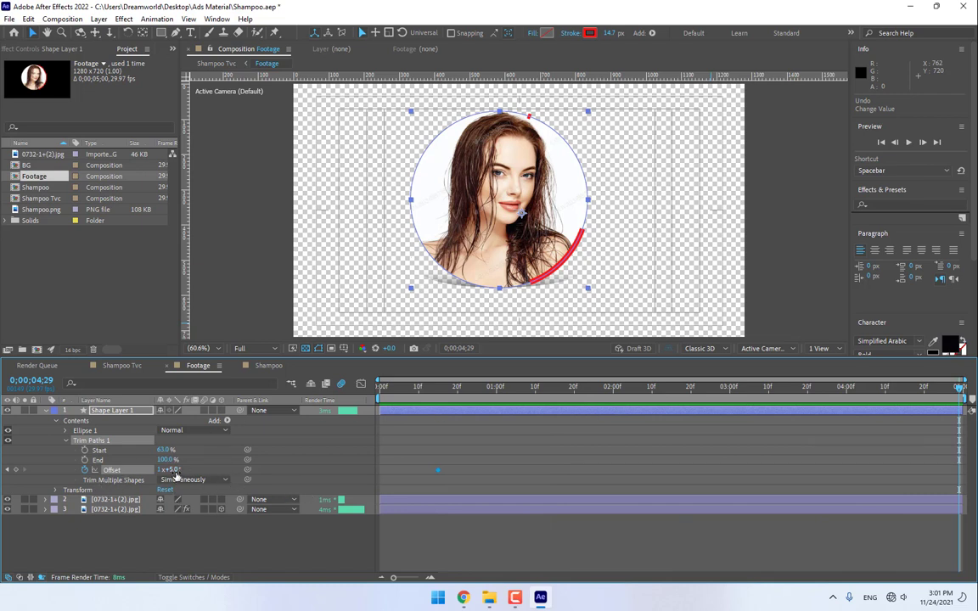
mouse_move(170, 469)
left_mouse_down()
mouse_move(616, 489)
mouse_move(901, 468)
left_mouse_up()
key("space")
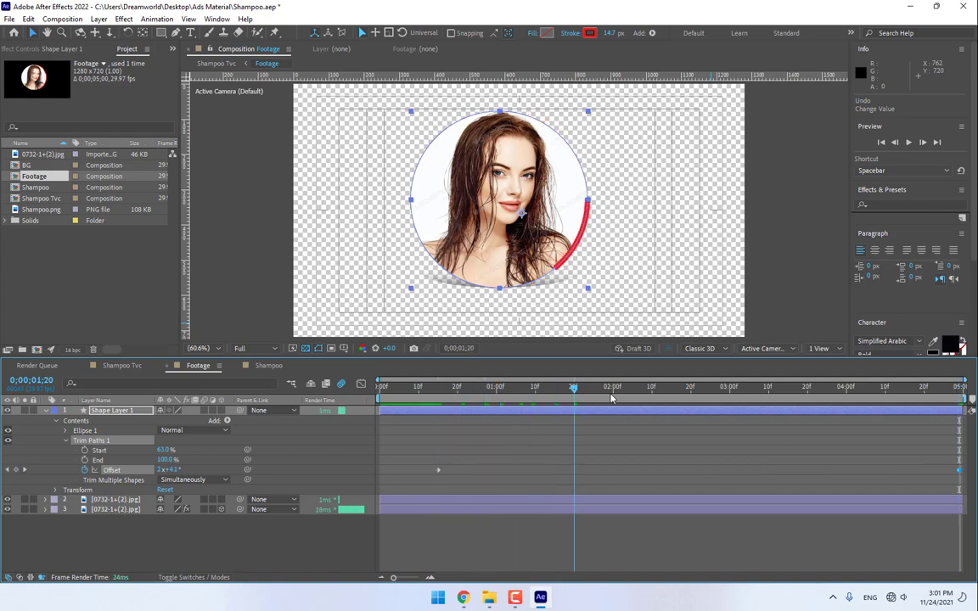
left_click(121, 366)
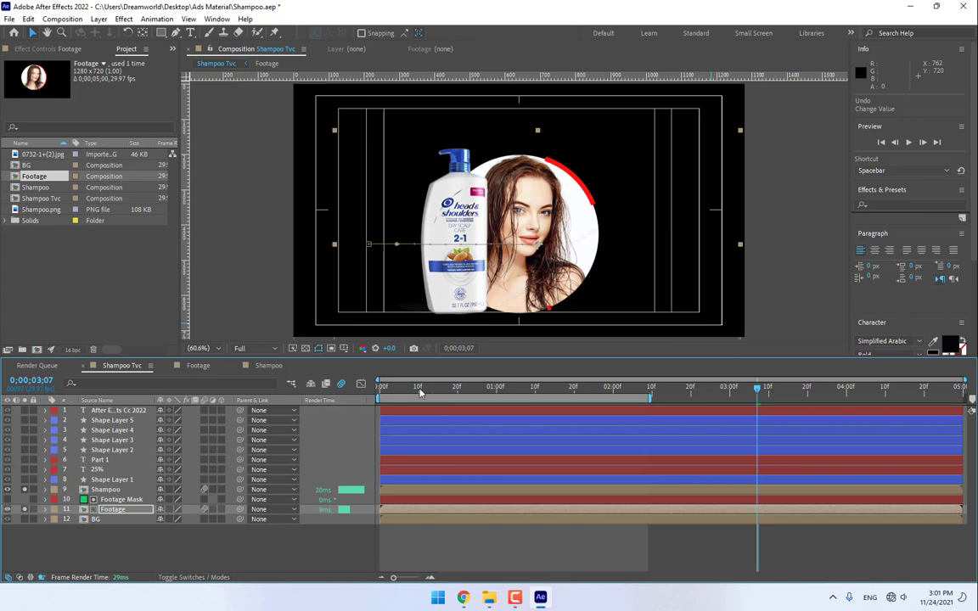
- Play and scrub the full ad to check the spinning arc around two seconds
key("space")
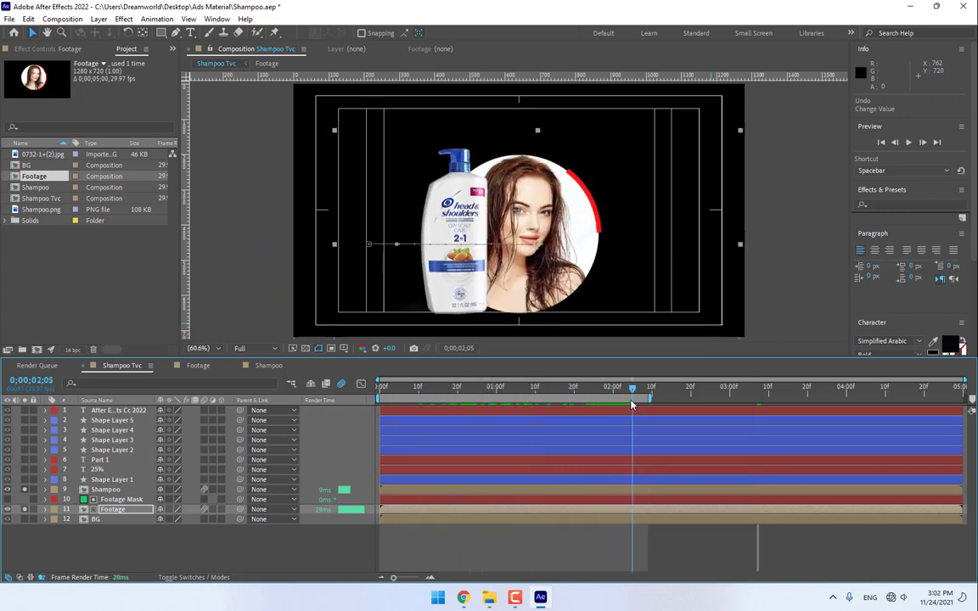
left_click_drag(632, 405, 654, 404)
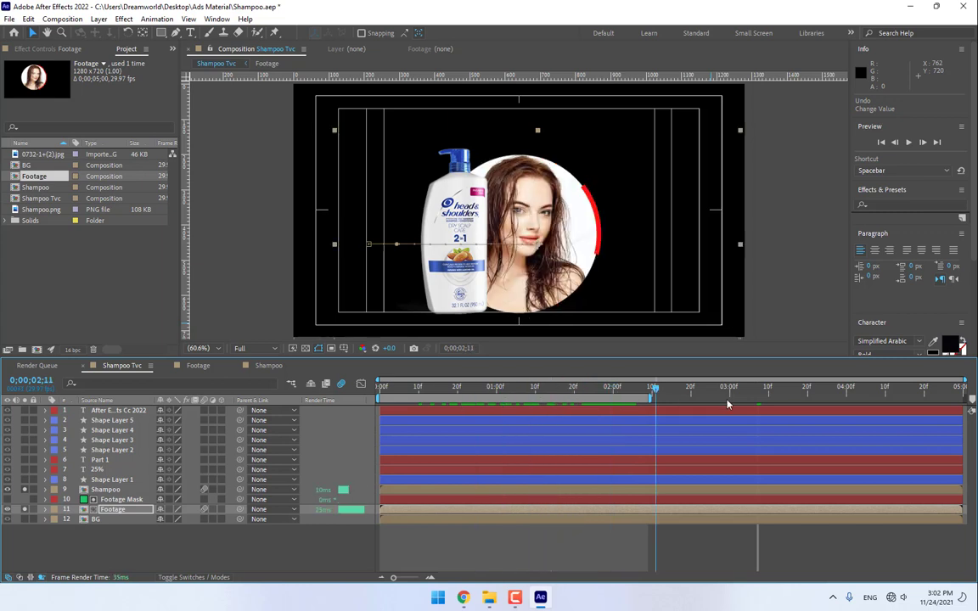
left_click_drag(727, 405, 512, 466)
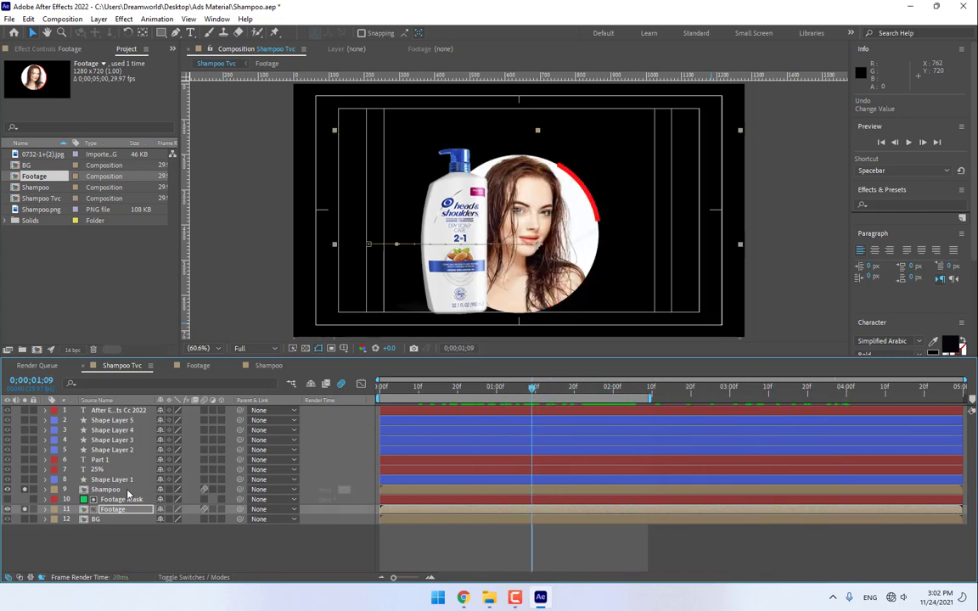
- Turn off Solo on the Shampoo and Footage layers so every layer shows again
left_click(25, 490)
left_click(25, 509)
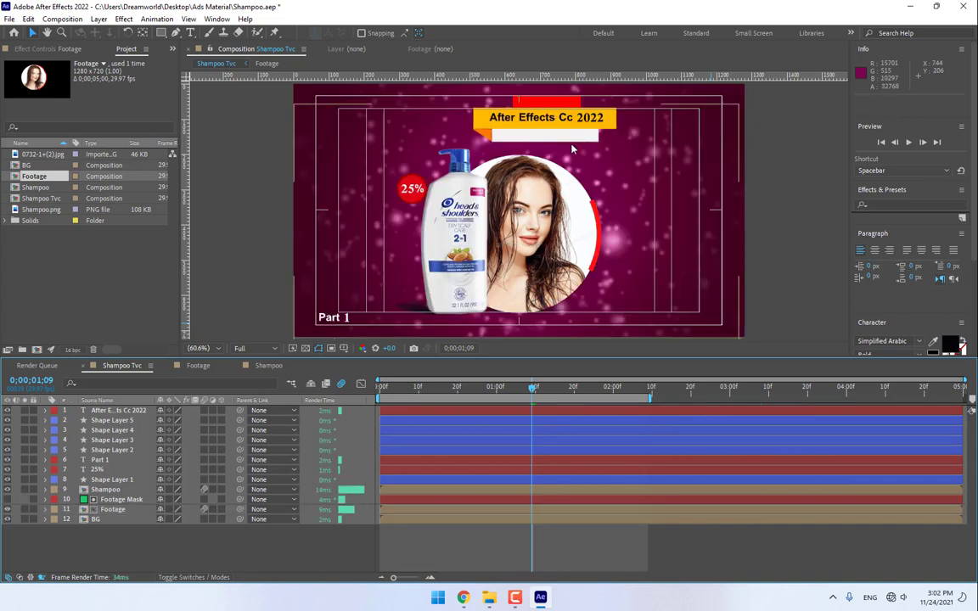
left_click(112, 420)
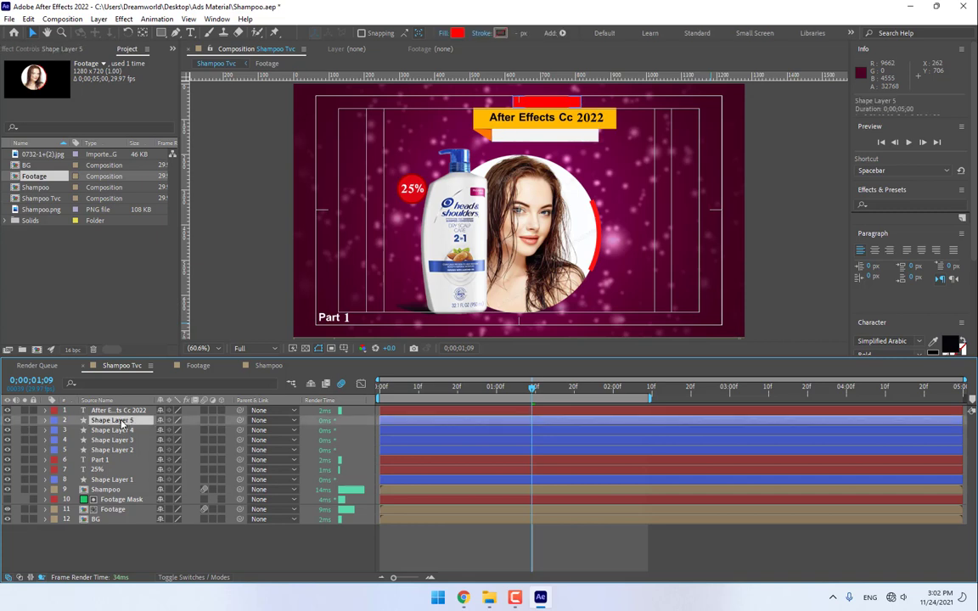
- Pre-compose the After Effects Cc 2022 text and Shape Layers 2–5 into a composition named Label
left_click(658, 536)
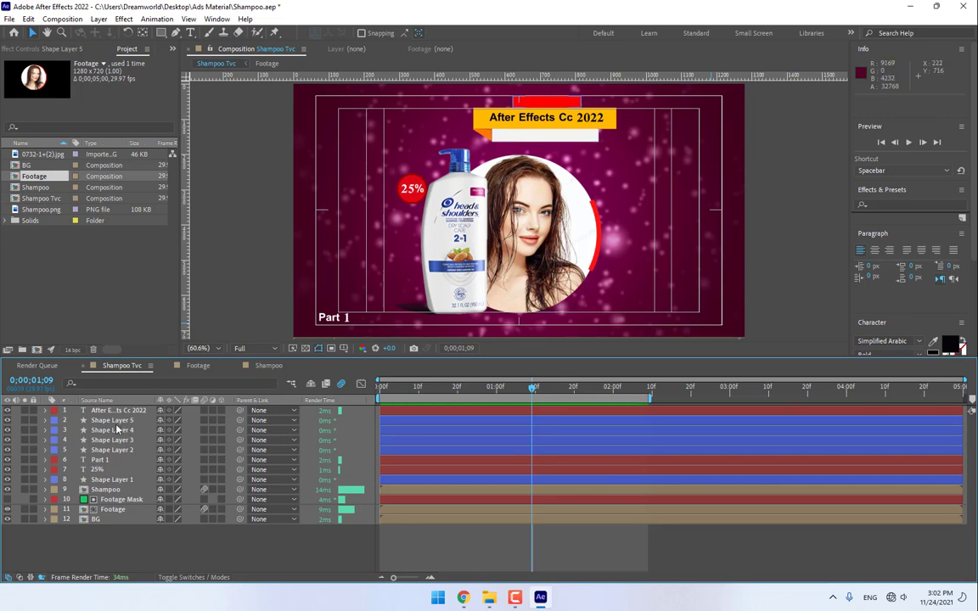
left_click(119, 420)
key("ctrl+Down")
key("ctrl+Down")
key("ctrl+Down")
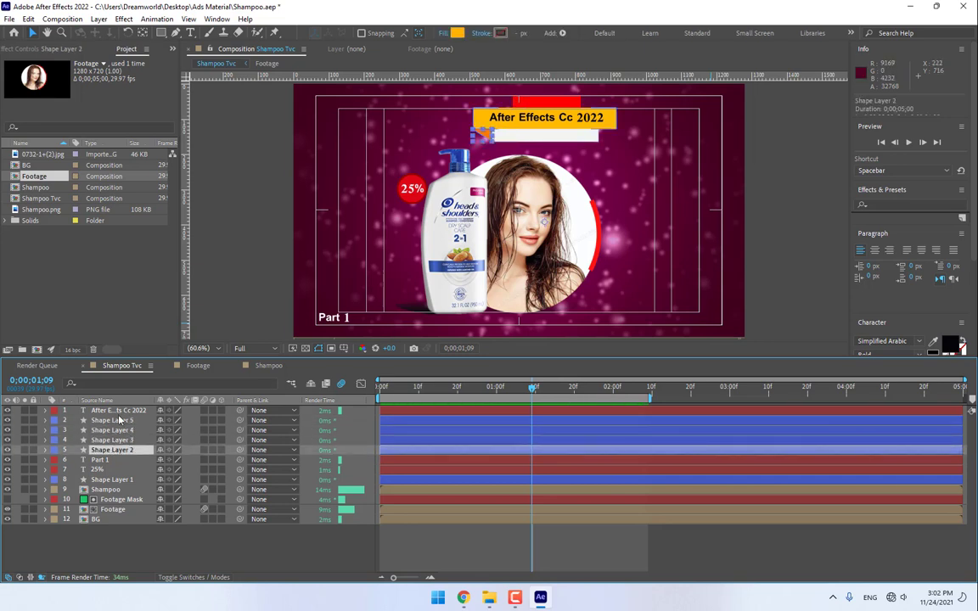
left_click(123, 412, "shift")
right_click(124, 412)
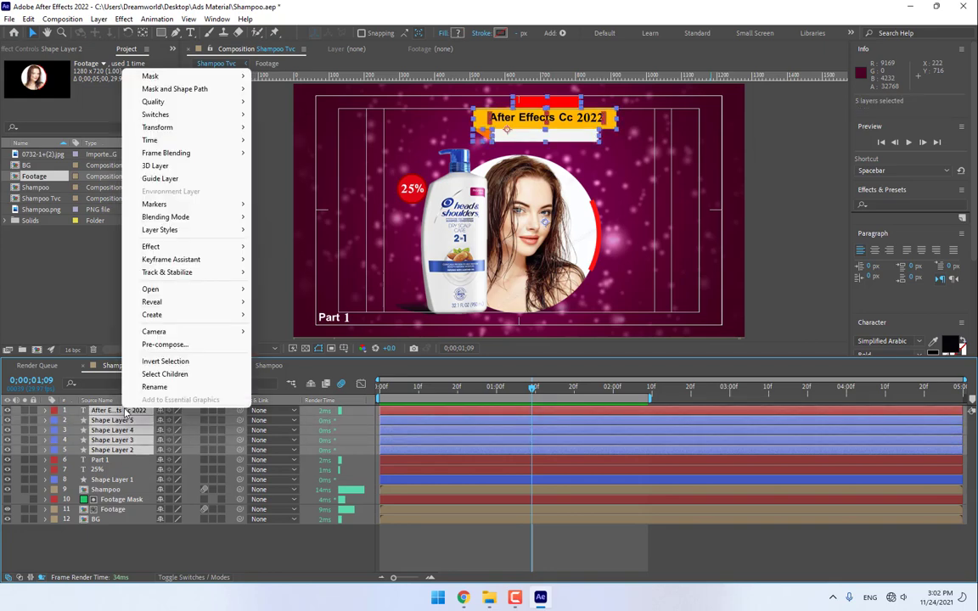
left_click(164, 345)
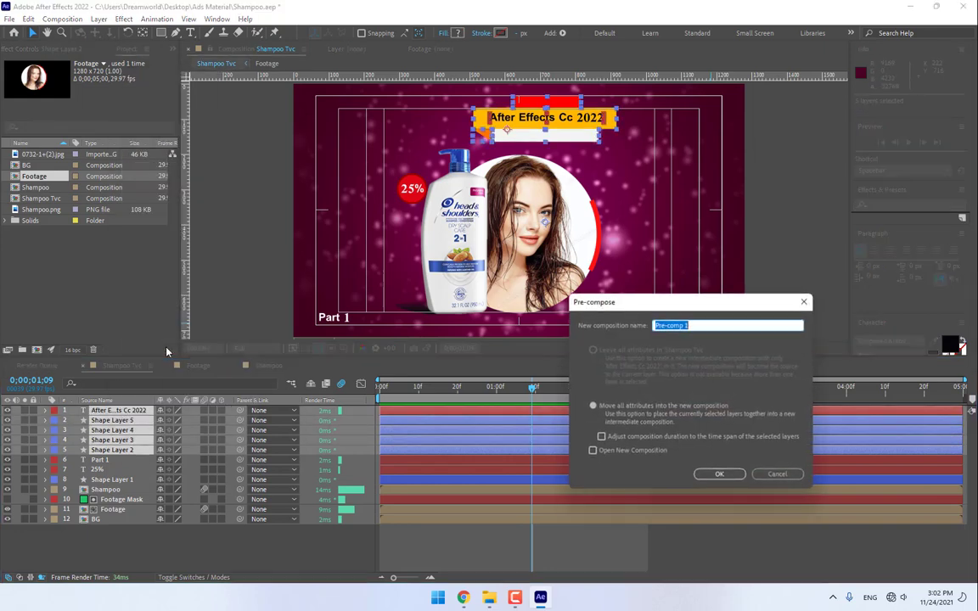
type("Label")
left_click(732, 477)
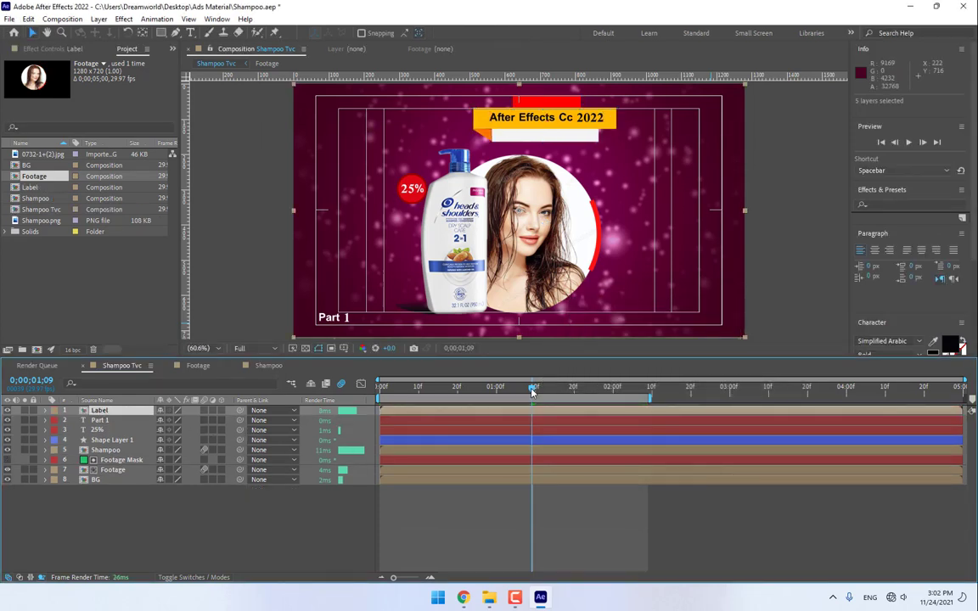
- Open the Label composition, select Shape Layer 2, and bring the title bar into view
left_click_drag(532, 391, 496, 393)
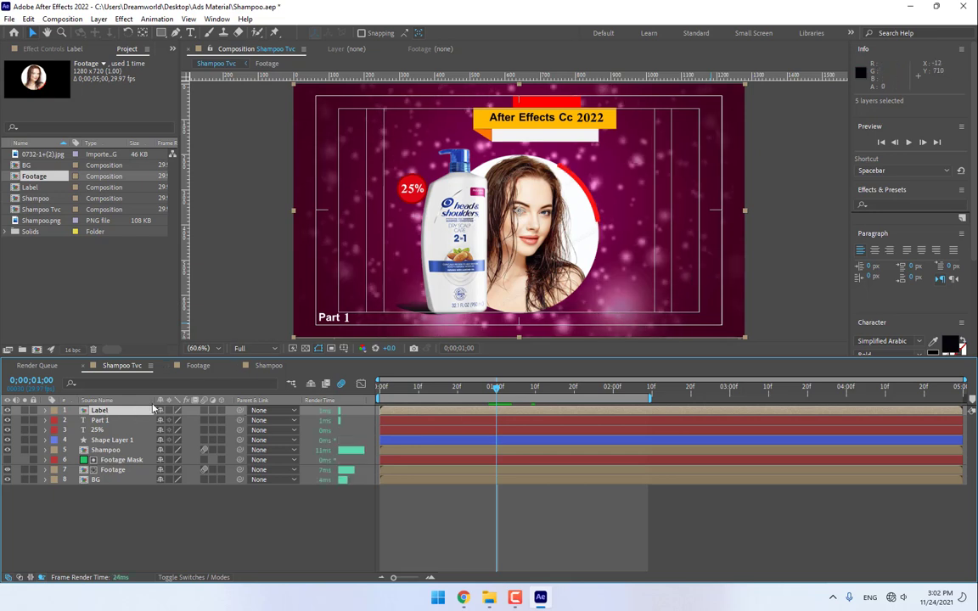
double_click(96, 411)
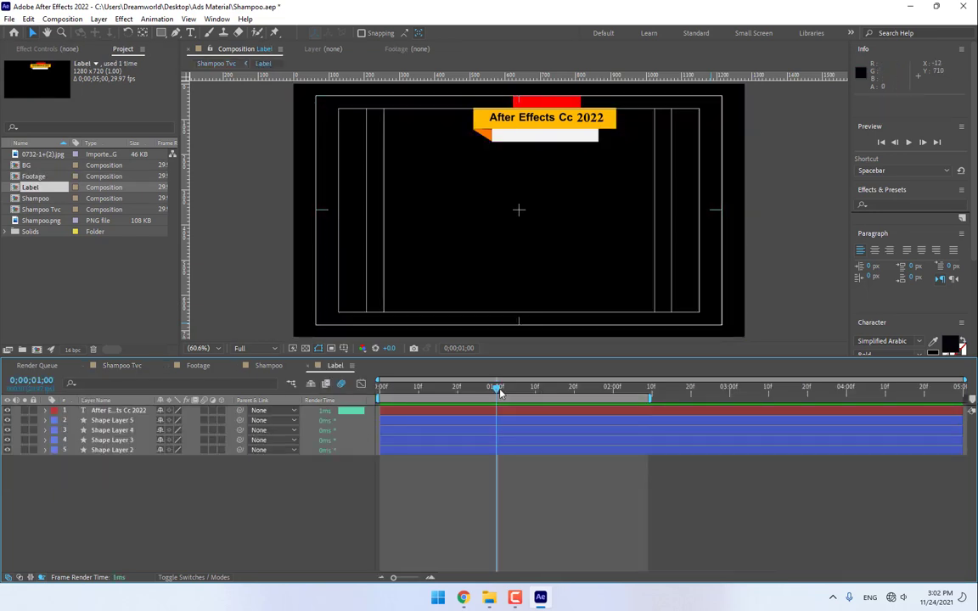
left_click(113, 451)
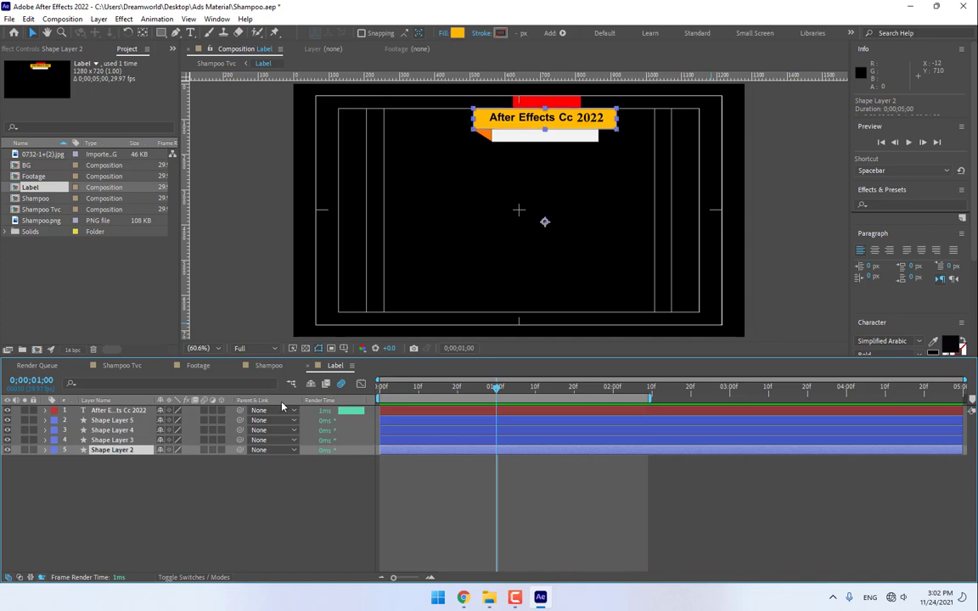
scroll(513, 109, "up", 2)
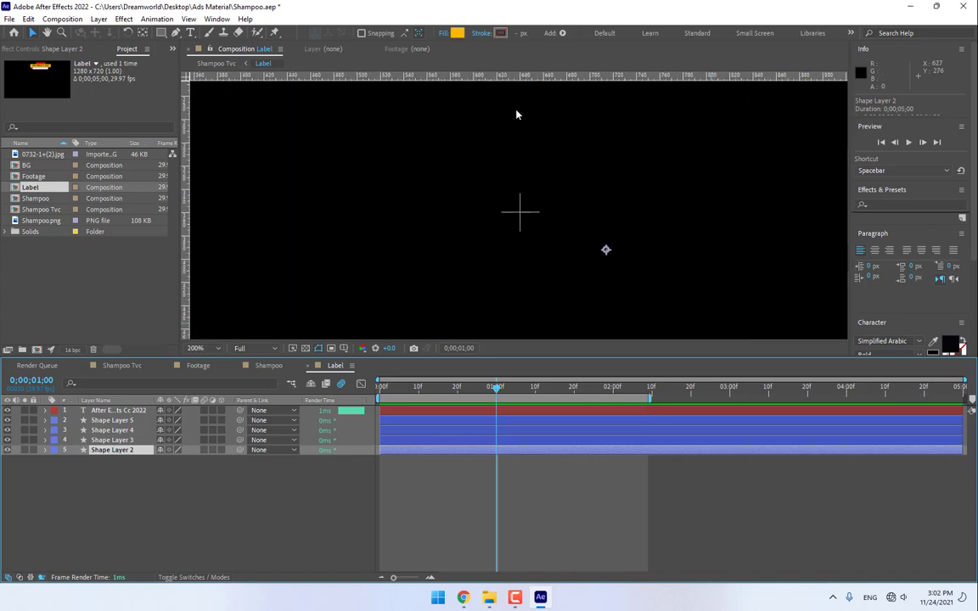
left_click_drag(516, 95, 517, 243)
mouse_move(537, 161)
left_mouse_down()
mouse_move(540, 243)
mouse_move(484, 264)
mouse_move(511, 284)
left_mouse_up()
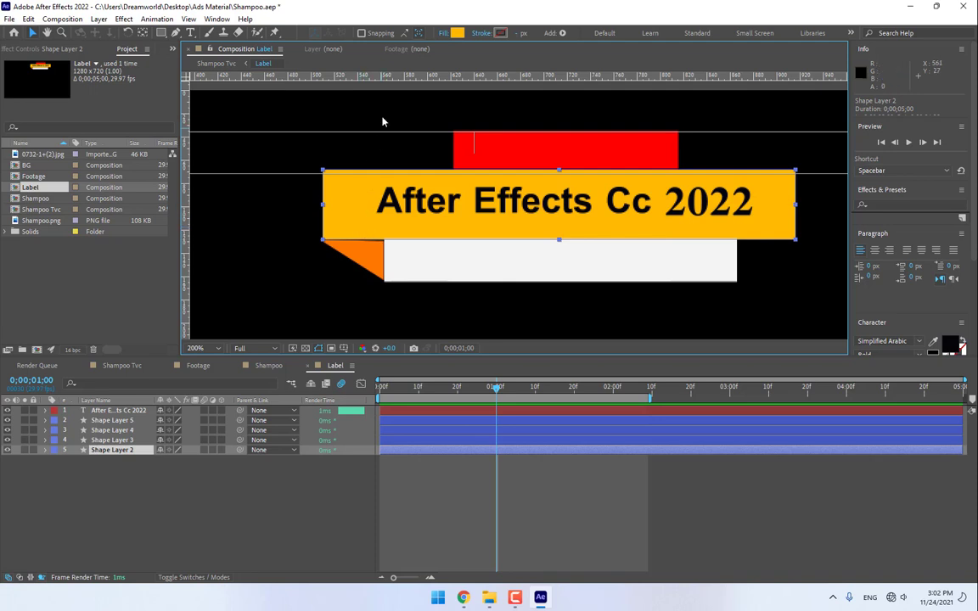
- Use the Pan Behind tool to move the title bar's anchor point to its left-middle edge
left_click(143, 33)
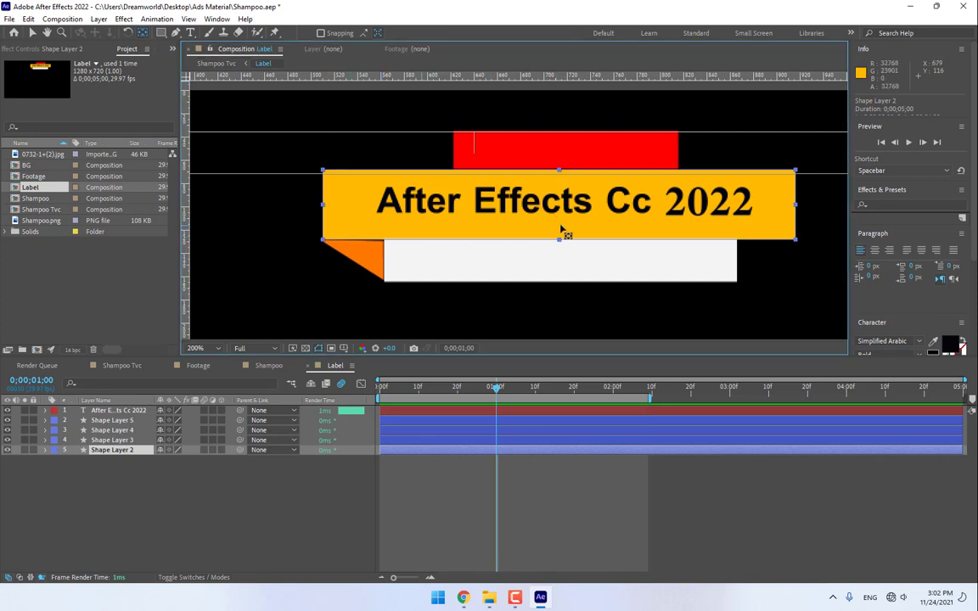
scroll(528, 294, "down", 3)
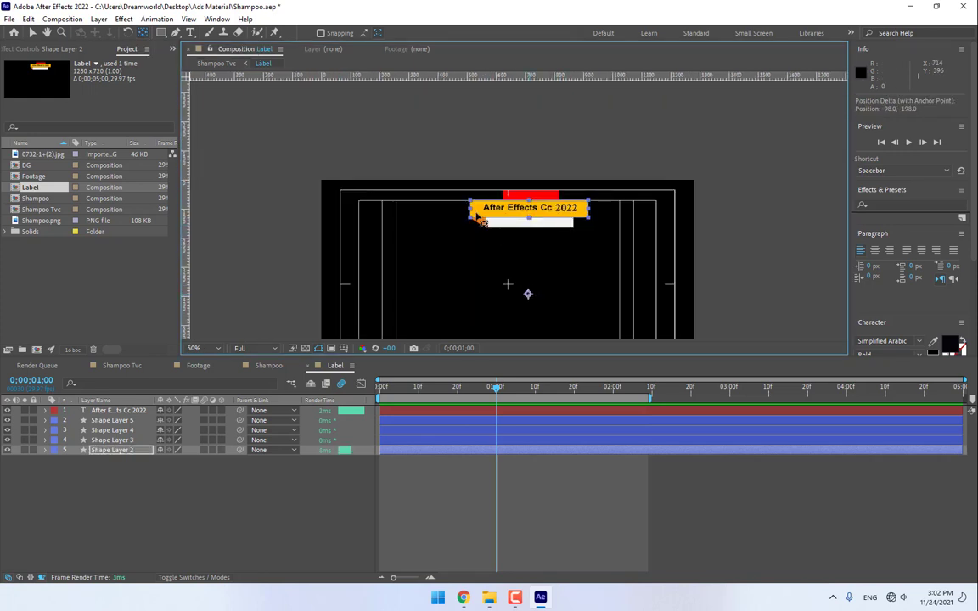
left_click_drag(526, 290, 476, 217)
key("period")
key("period")
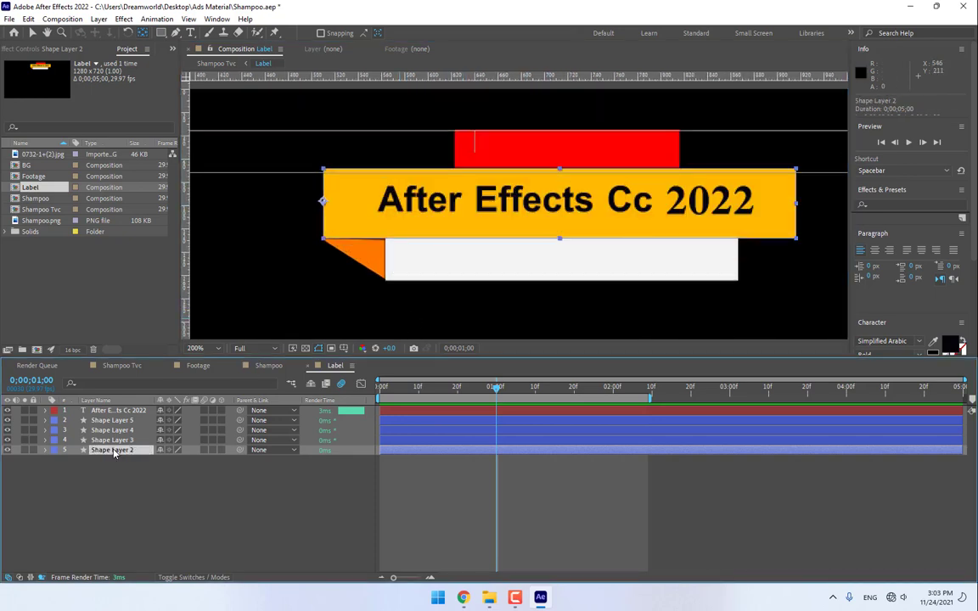
- Keyframe Shape Layer 2's Scale X at 0% at 1;00 and 100% at 1;05
key("s")
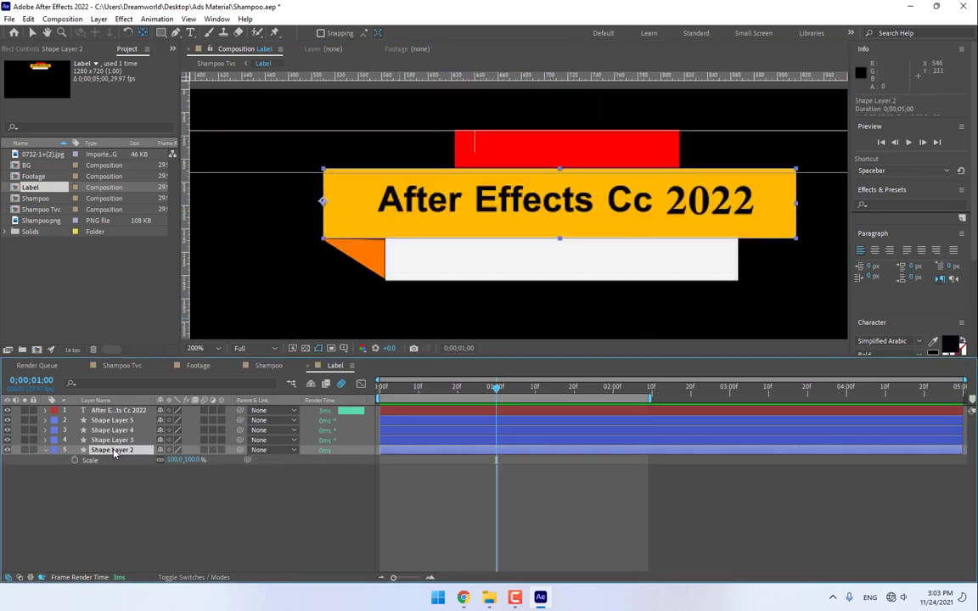
left_click_drag(179, 463, 159, 462)
left_click(176, 459)
type("0")
key("Return")
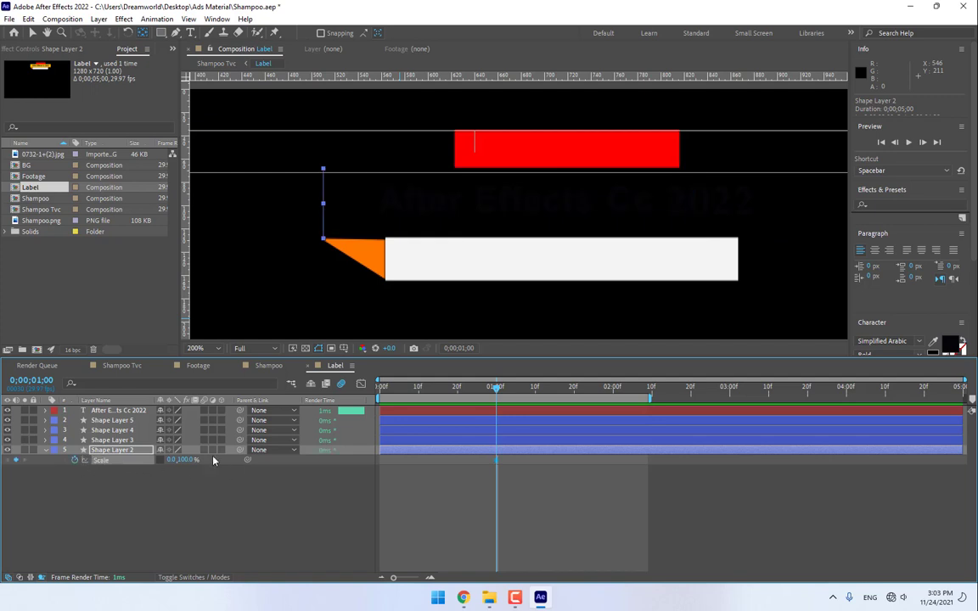
key("Page_Down")
key("Page_Down")
key("Page_Down")
key("Page_Down")
key("Page_Down")
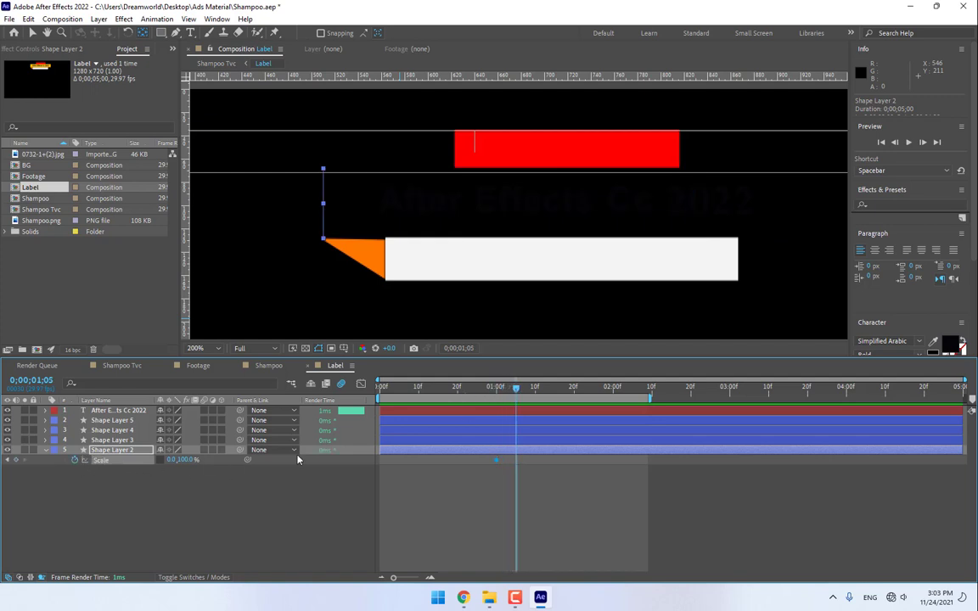
left_click(172, 459)
type("100")
key("Return")
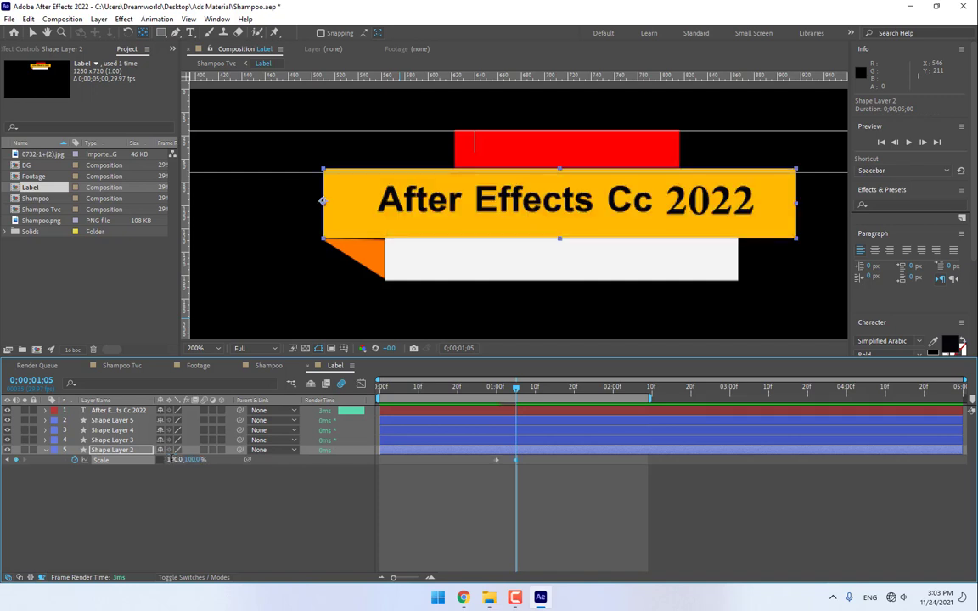
- Add Scale X keyframes of 95% at 1;08 and 100% at 1;11, then check the dip
key("Page_Down")
key("Page_Down")
key("Page_Down")
left_click(175, 460)
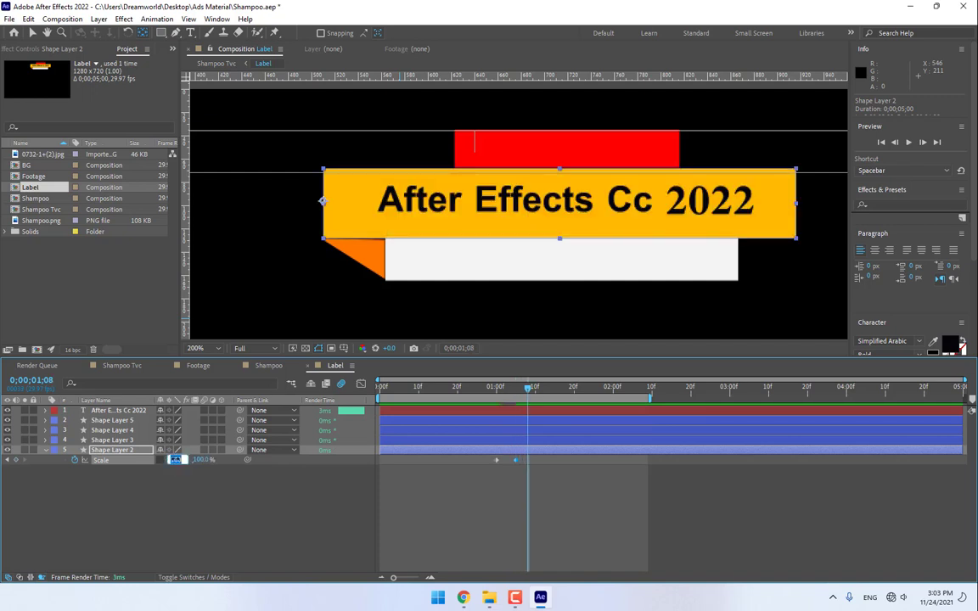
type("95")
key("Return")
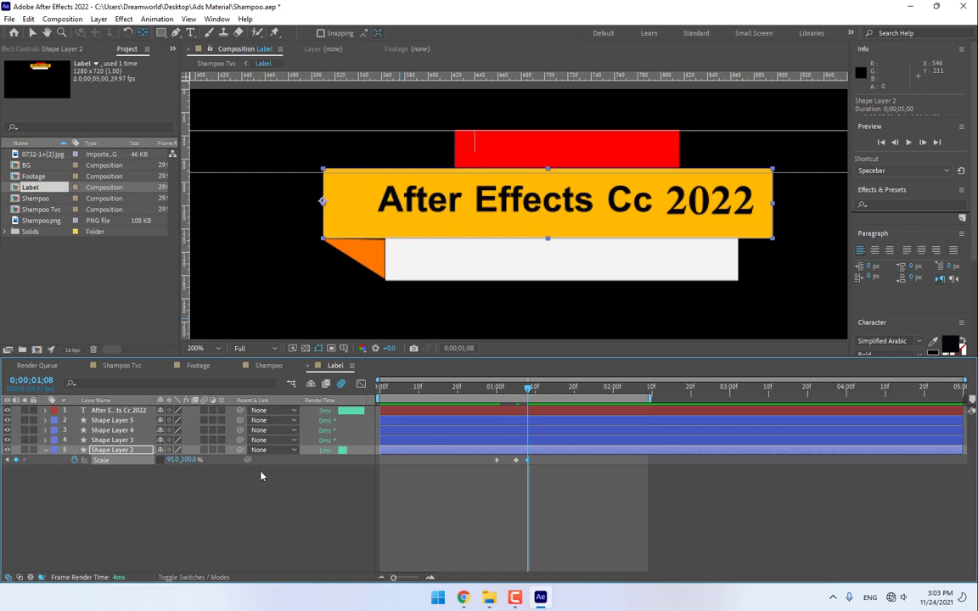
key("Page_Down")
key("Page_Down")
key("Page_Down")
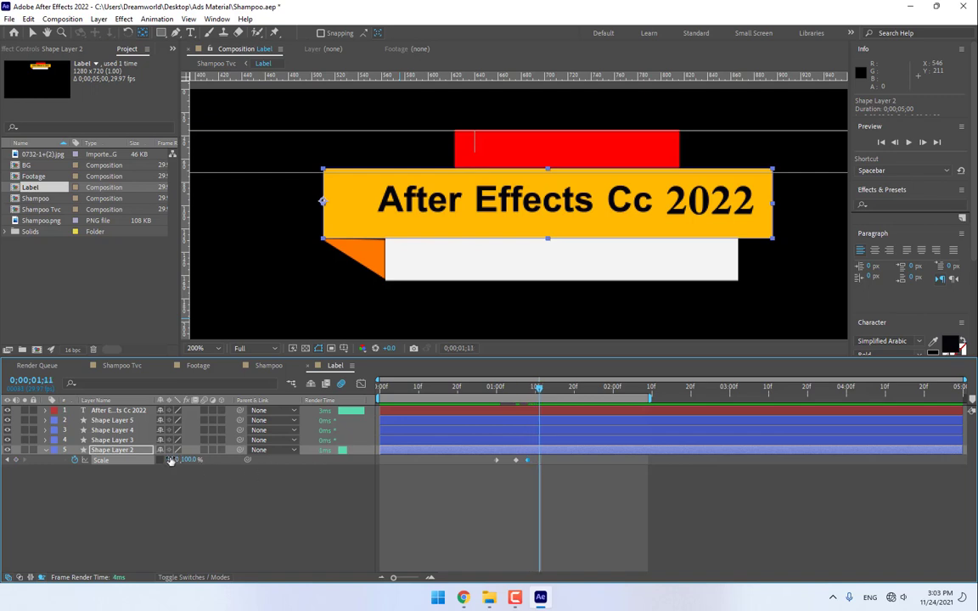
left_click(171, 460)
type("100")
key("Return")
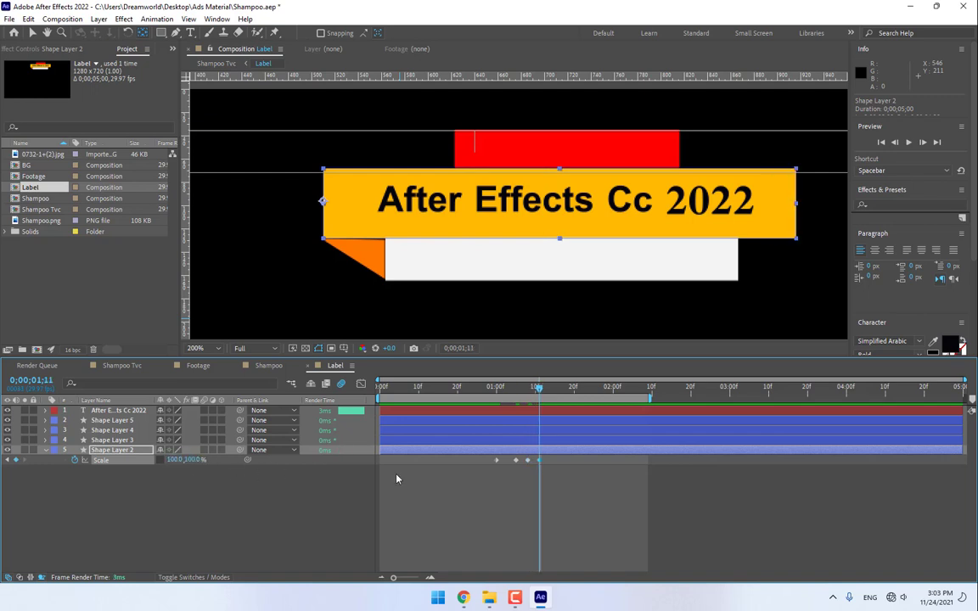
left_click_drag(535, 392, 528, 393)
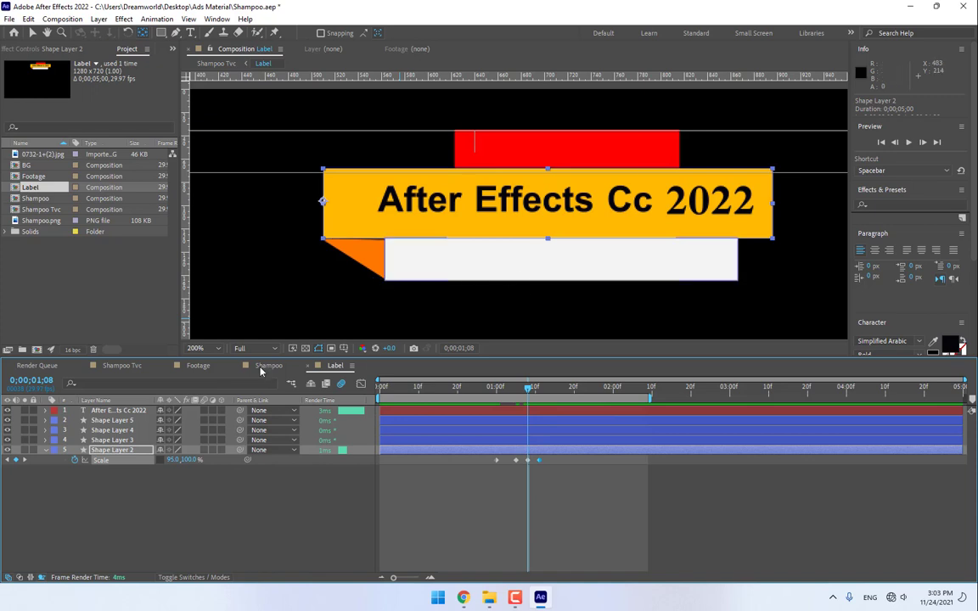
- Move the orange triangle's (Shape Layer 3) anchor point to its top-left corner
left_click(114, 420)
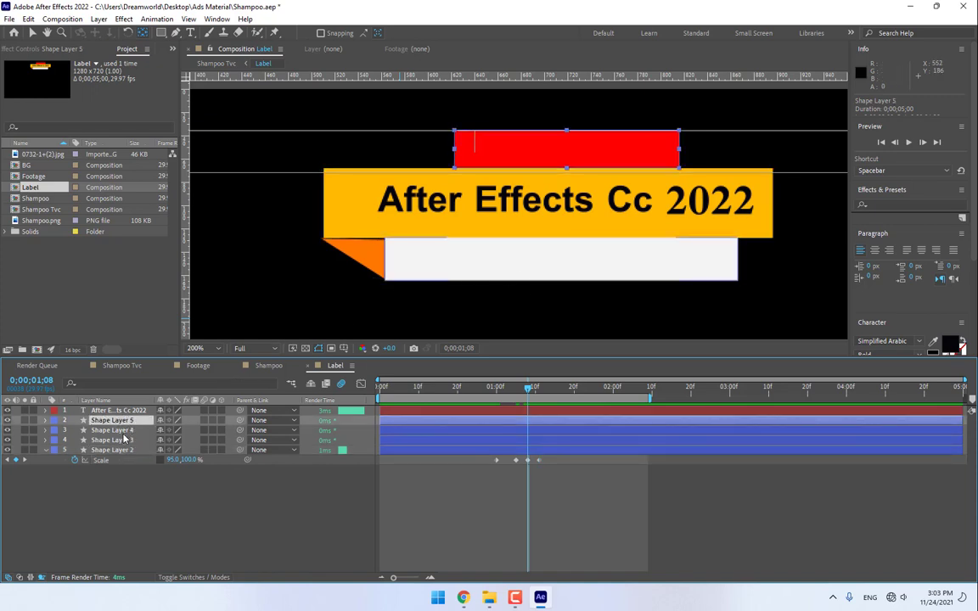
left_click(359, 255)
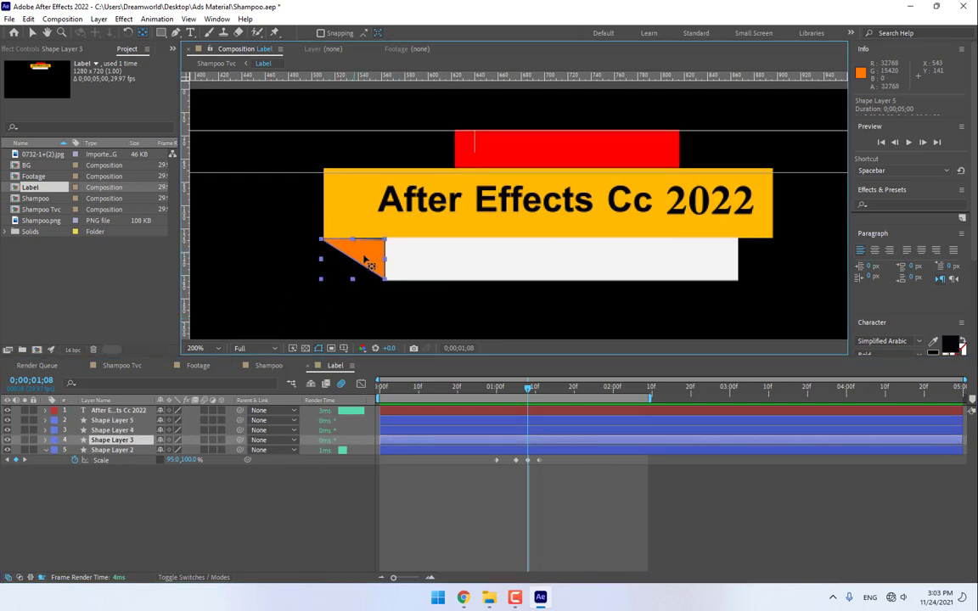
key("s")
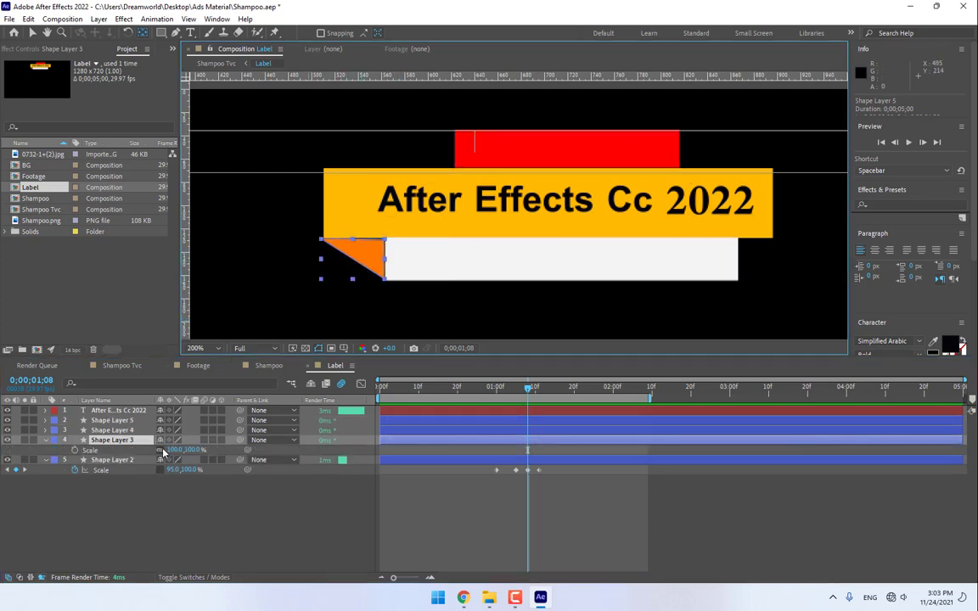
scroll(521, 209, "down", 3)
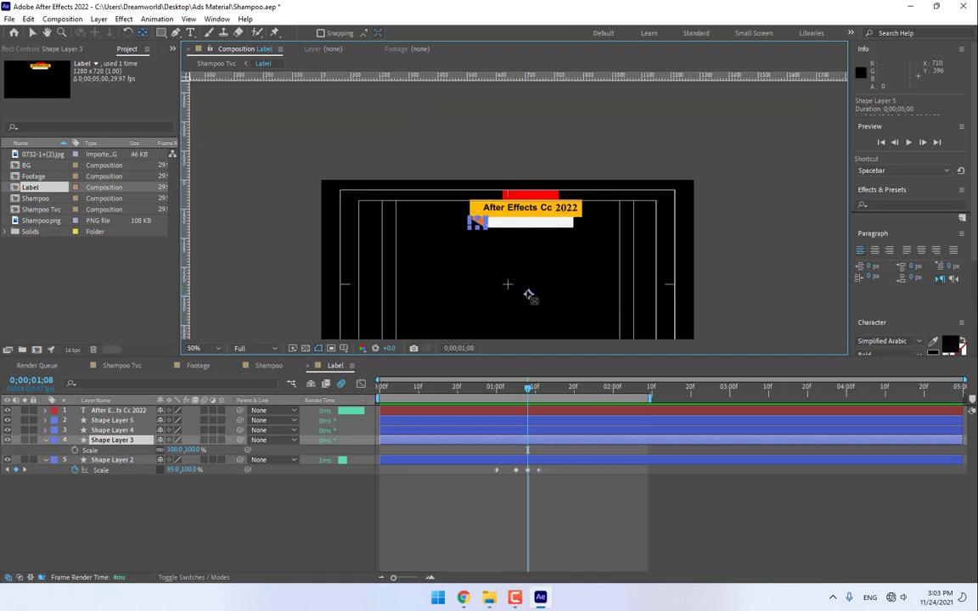
left_click_drag(531, 297, 477, 224)
scroll(474, 222, "up", 6)
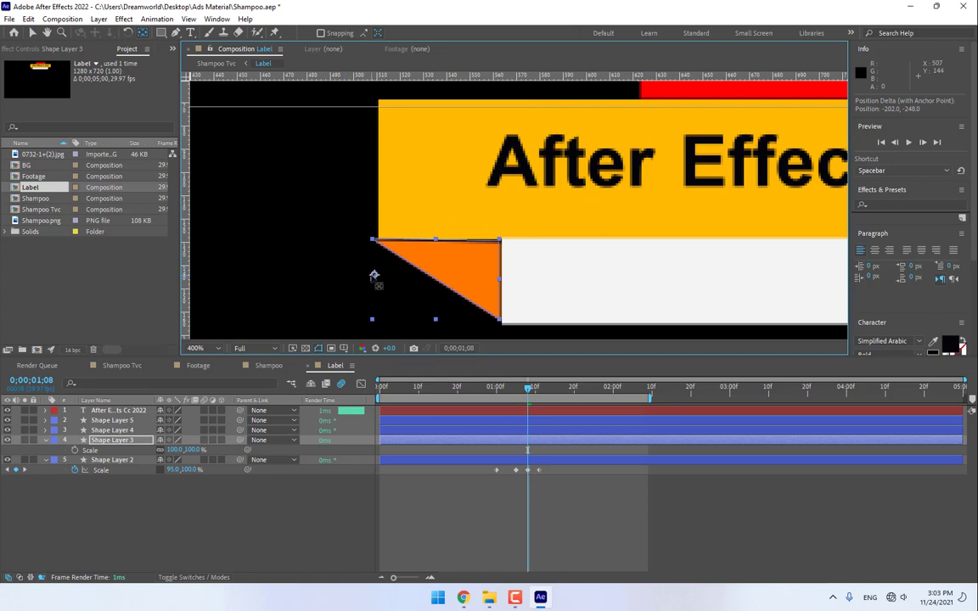
left_click_drag(373, 278, 382, 249)
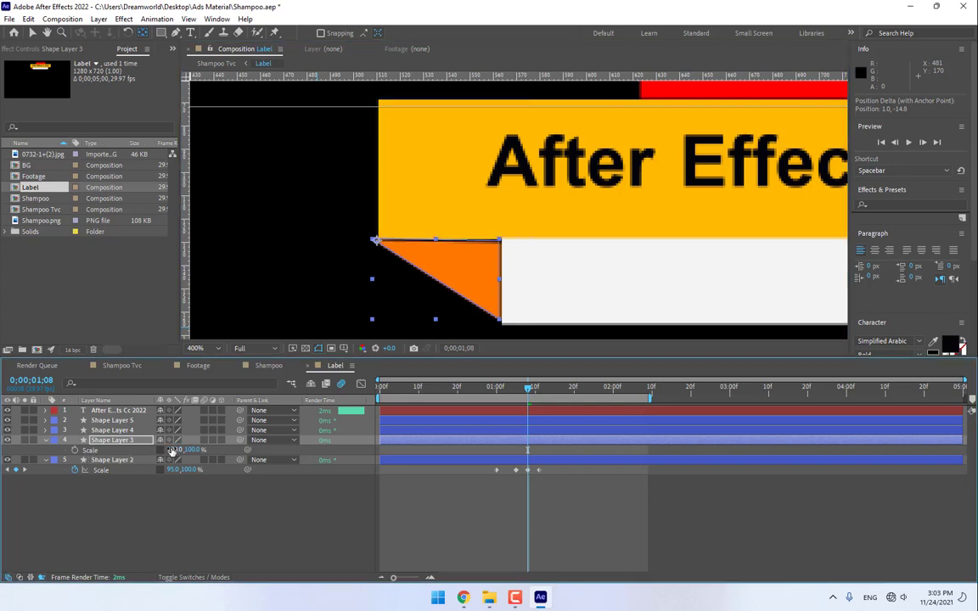
- Paste Shape Layer 2's four Scale keyframes onto Shape Layer 3 from 1;08 and scrub to preview
left_click(115, 471)
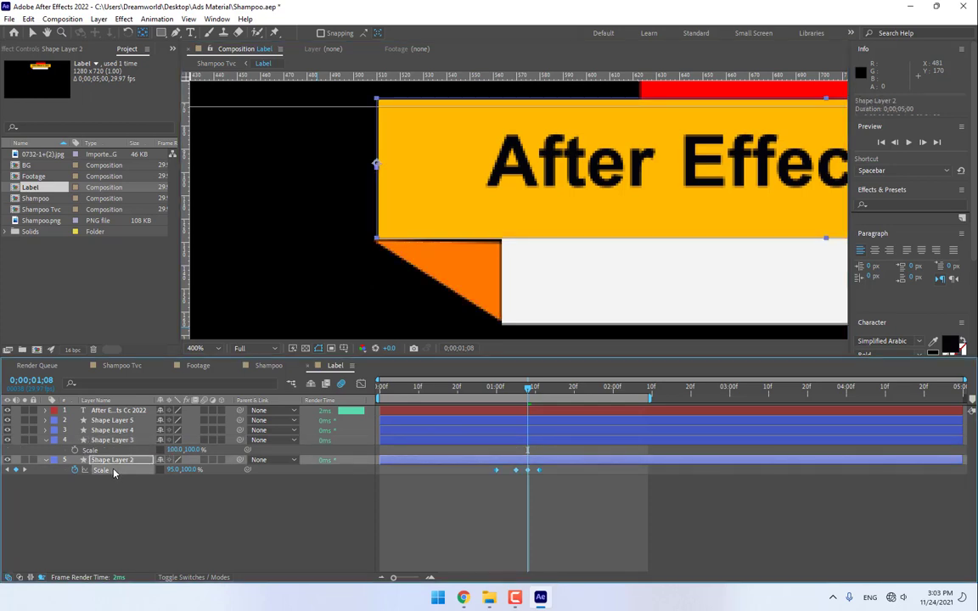
key("ctrl+c")
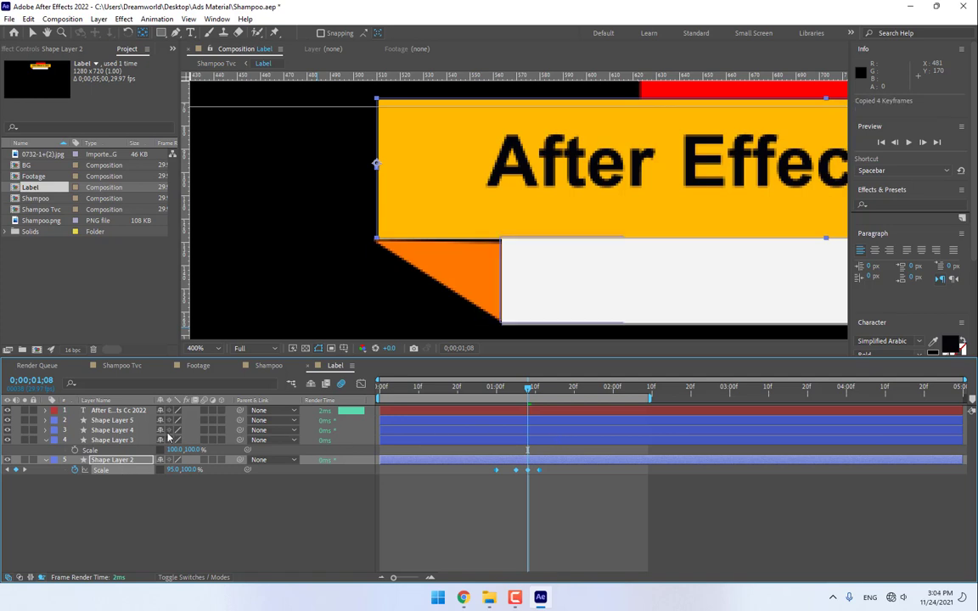
left_click(104, 451)
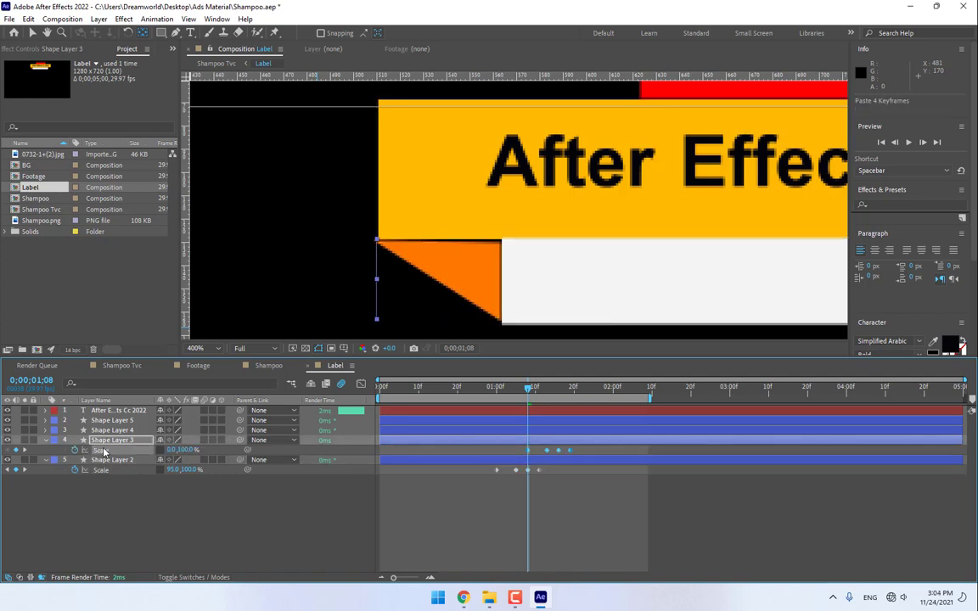
key("ctrl+v")
left_click_drag(485, 392, 560, 425)
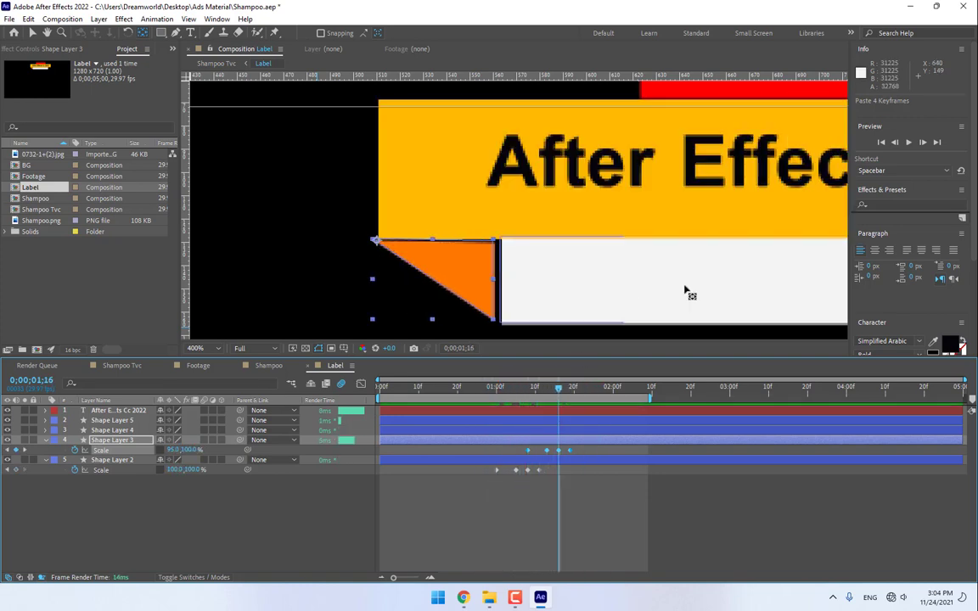
left_click_drag(686, 290, 466, 253)
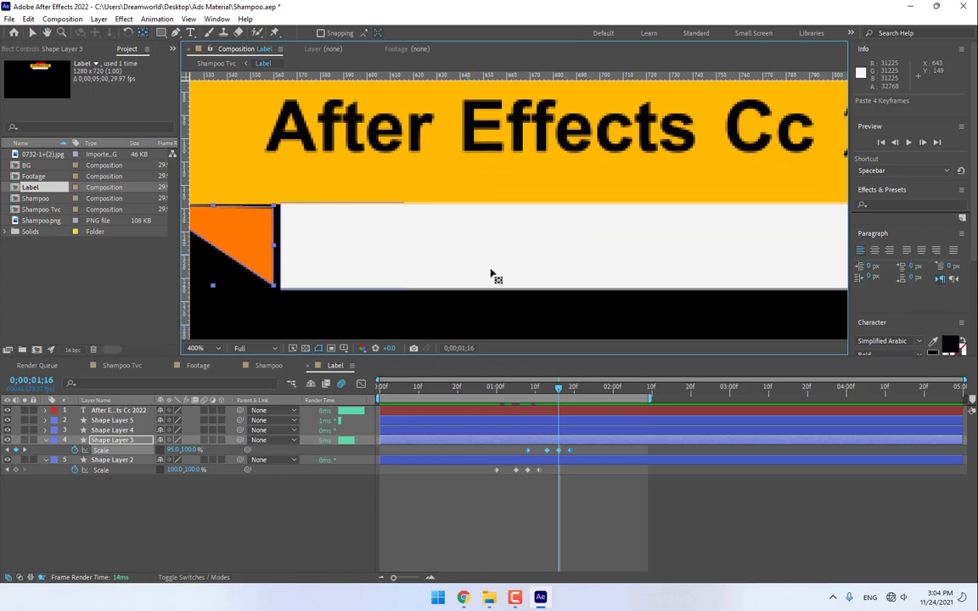
- Move Shape Layer 4's white box anchor point to its top edge
left_click(113, 431)
scroll(584, 267, "down", 2)
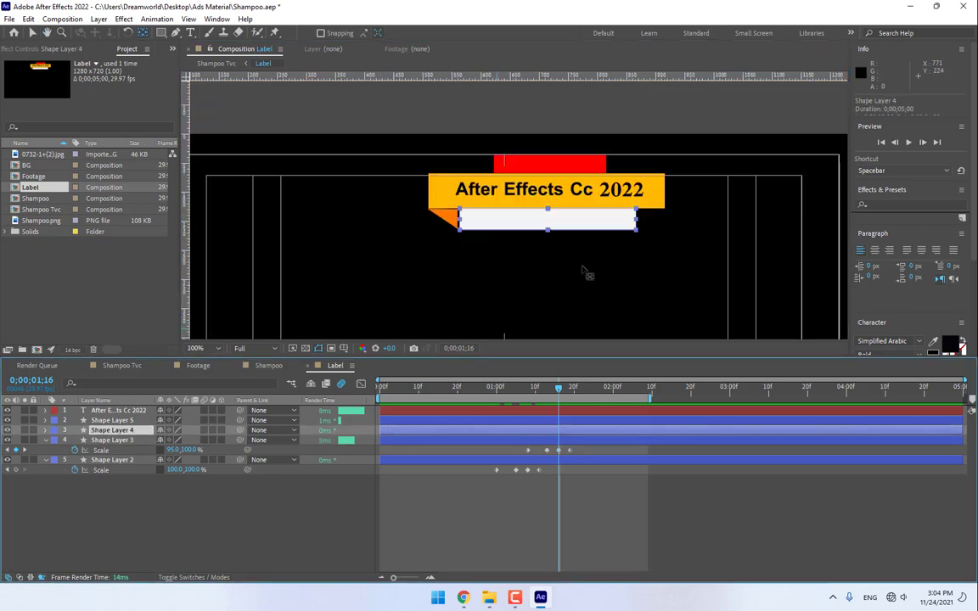
left_click_drag(580, 293, 572, 233)
key("y")
mouse_move(540, 302)
left_mouse_down()
mouse_move(544, 155)
mouse_move(559, 305)
left_mouse_up()
scroll(543, 153, "up", 1)
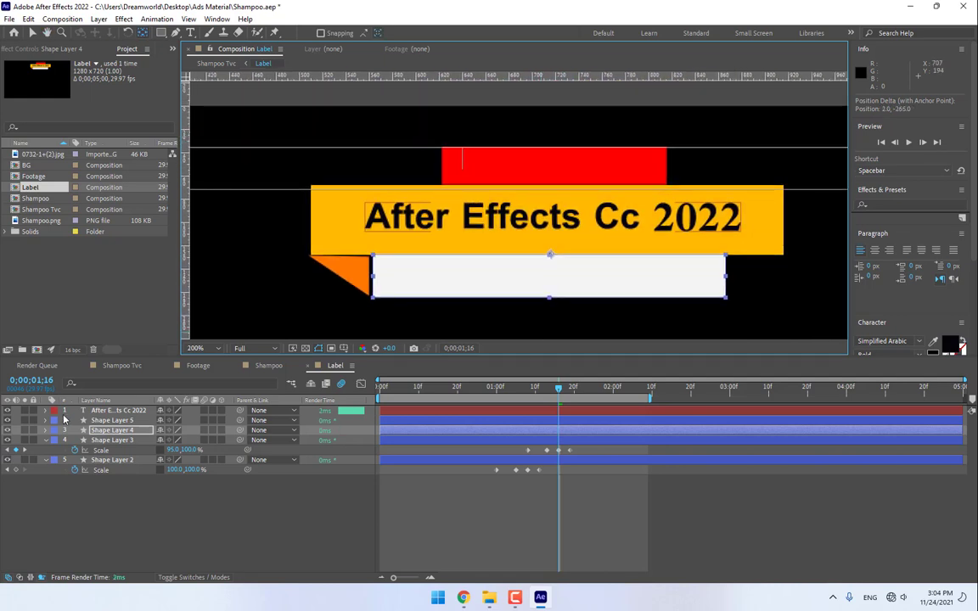
- Keyframe the white box's Scale Y at 0% at 1;16 and 100% at 1;22
key("s")
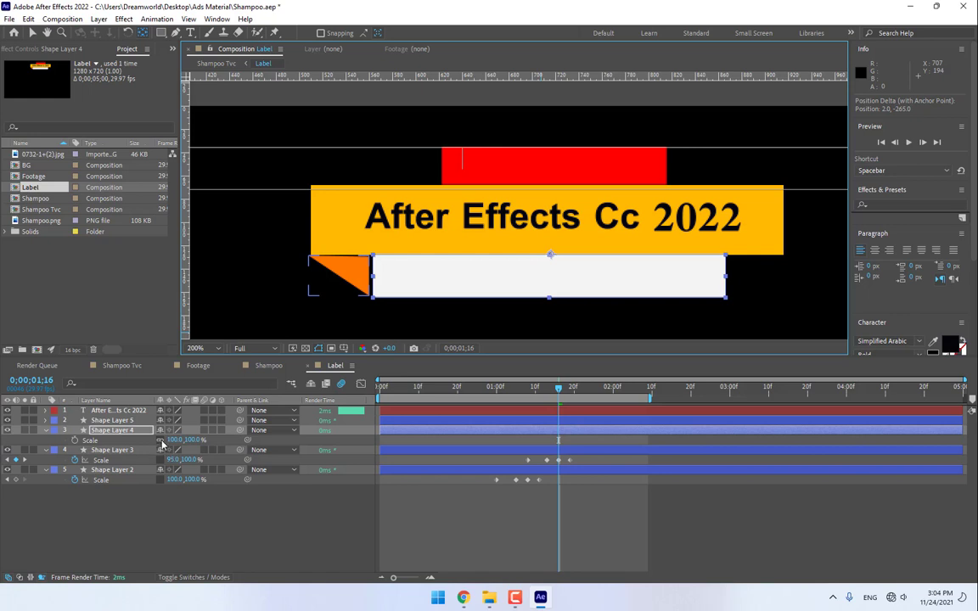
left_click_drag(191, 441, 180, 442)
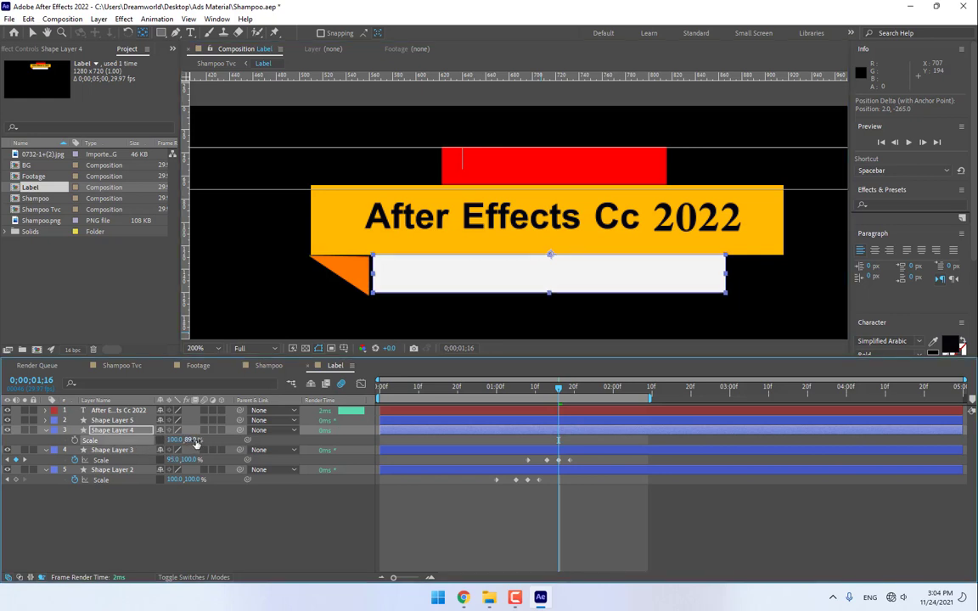
left_click(192, 441)
type("0")
key("Return")
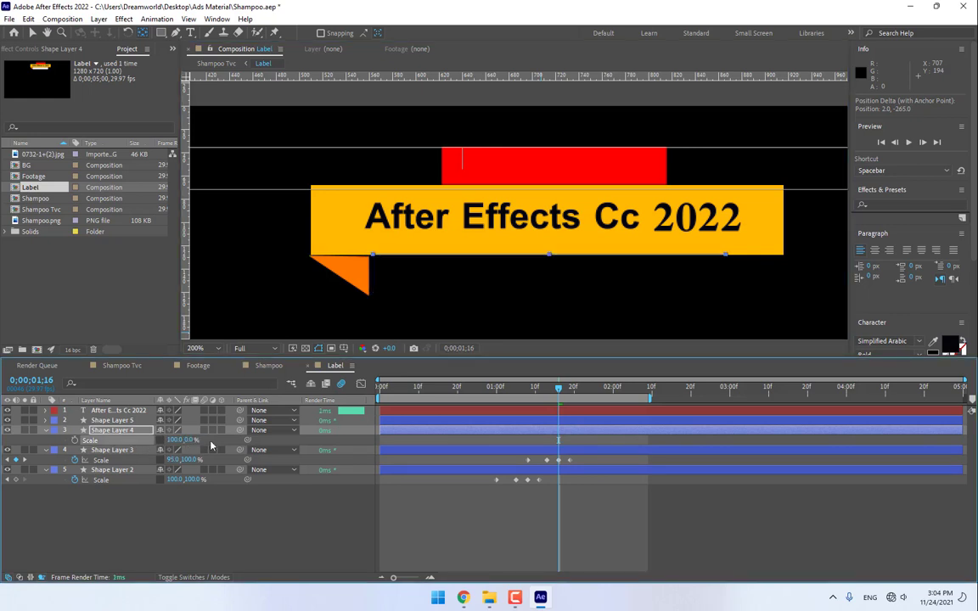
left_click(75, 440)
key("Page_Down")
key("Page_Down")
key("Page_Down")
key("Page_Down")
key("Page_Down")
key("Page_Down")
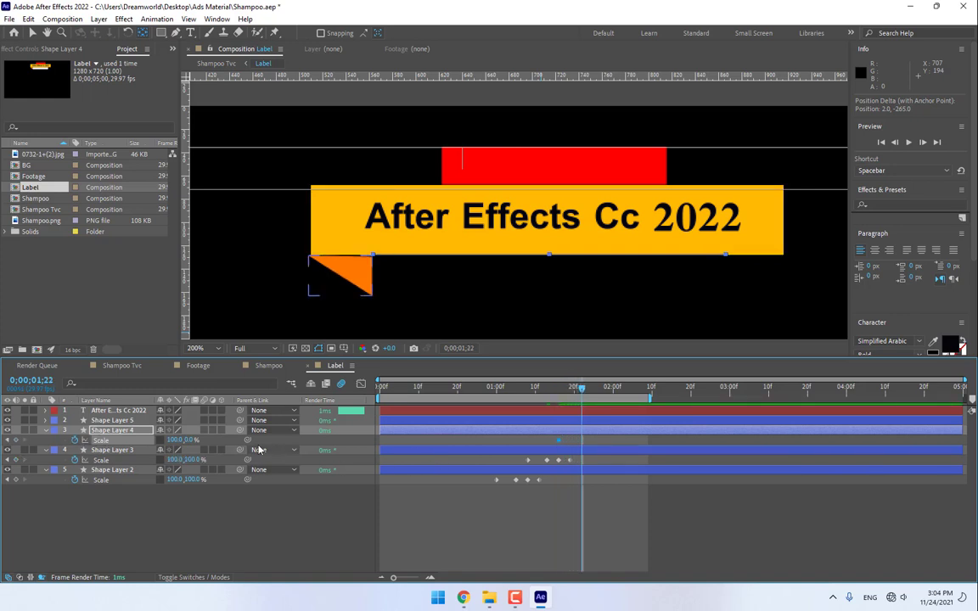
left_click(190, 439)
type("100")
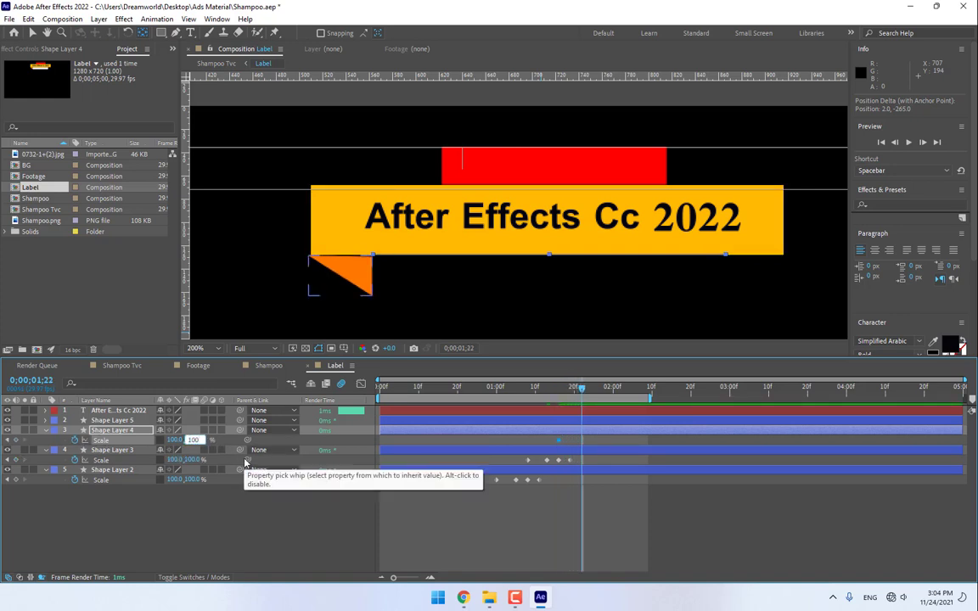
key("Return")
- Add white box Scale Y keyframes of 95% at 1;26 and 100% at 2;00
key("Page_Down")
key("Page_Down")
key("Page_Down")
key("Page_Down")
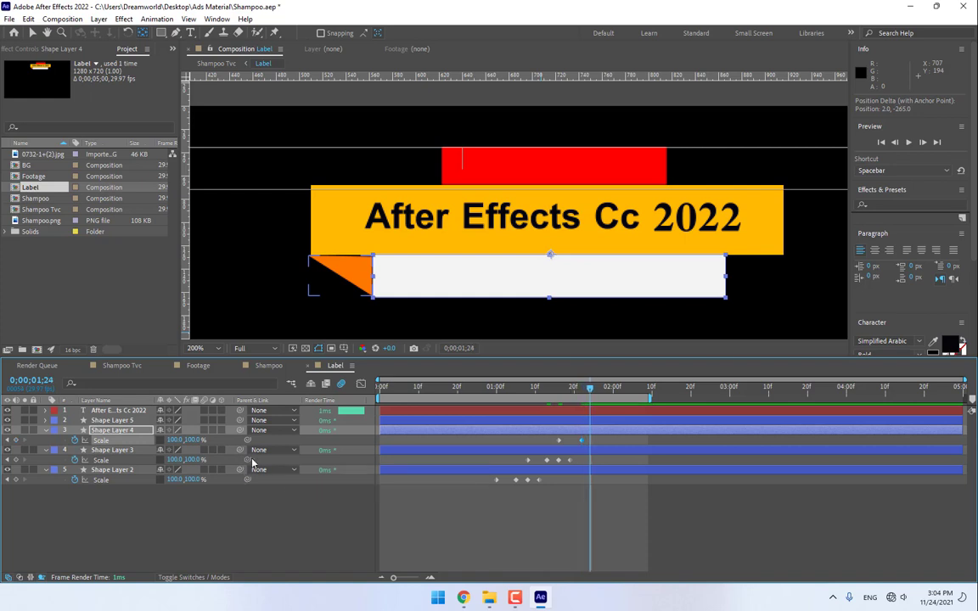
left_click(192, 440)
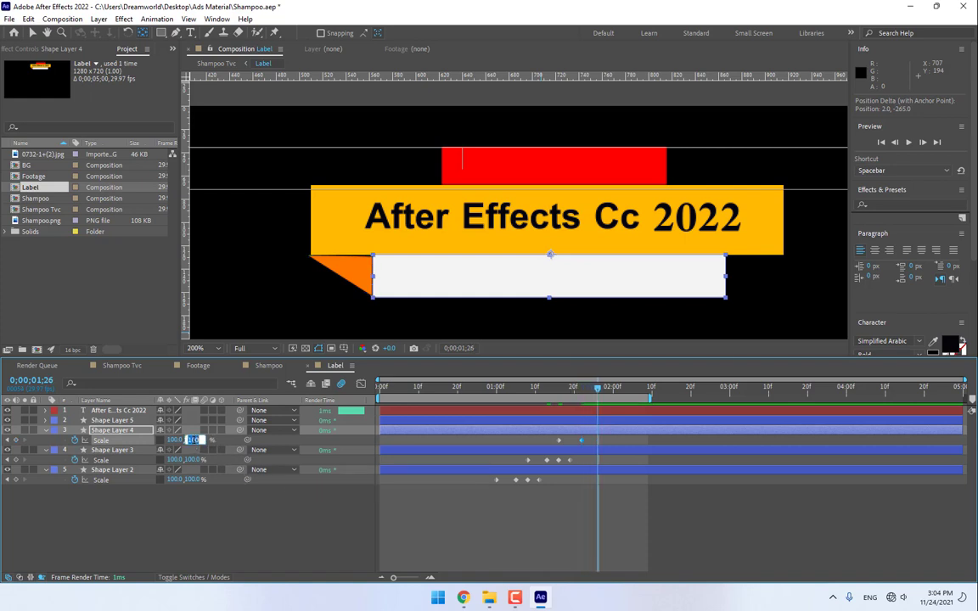
type("95")
key("Return")
key("Page_Down")
key("Page_Down")
key("Page_Down")
key("Page_Down")
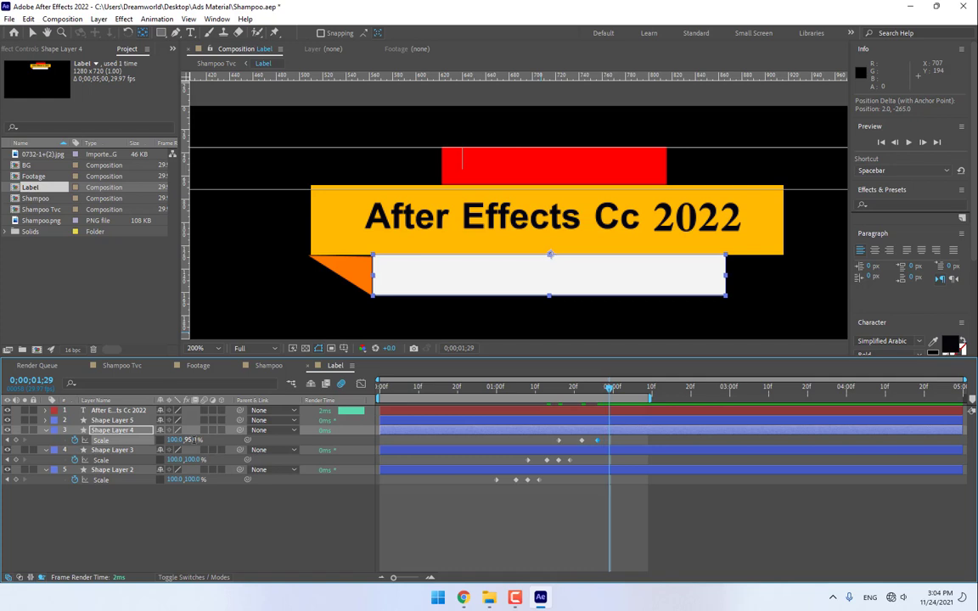
left_click(192, 439)
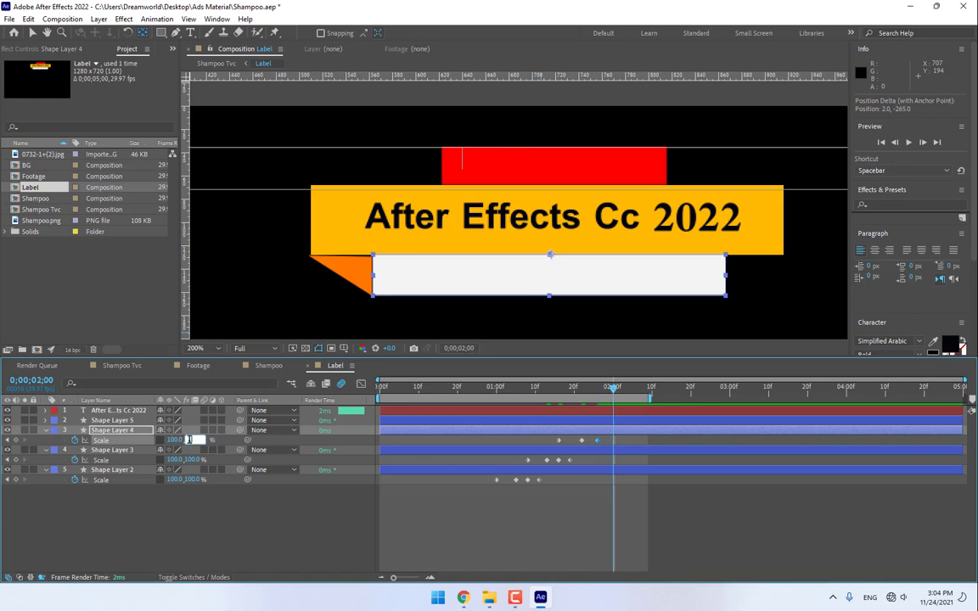
type("100")
key("Return")
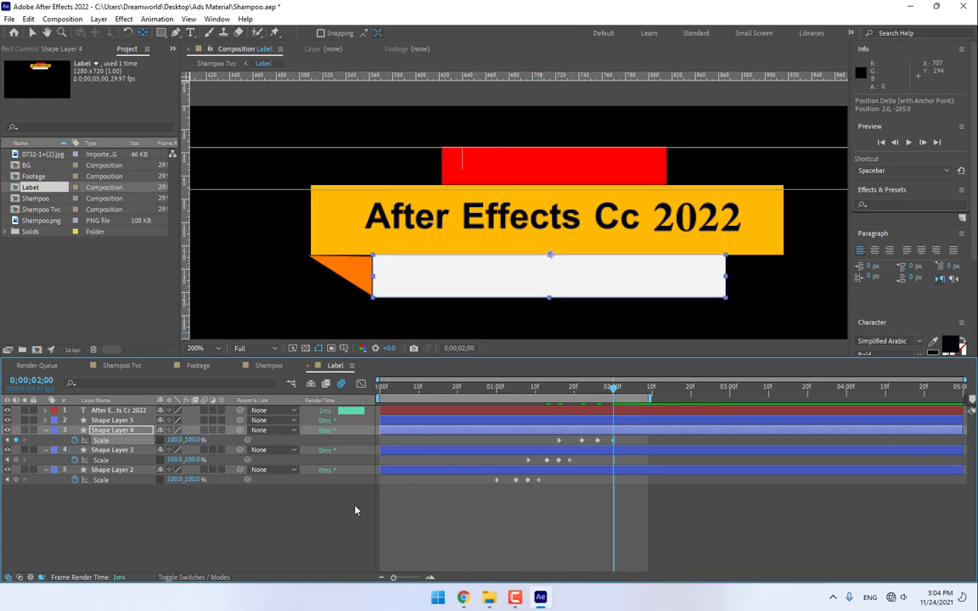
- Move Shape Layer 5's red bar anchor point to its lower edge
left_click(130, 421)
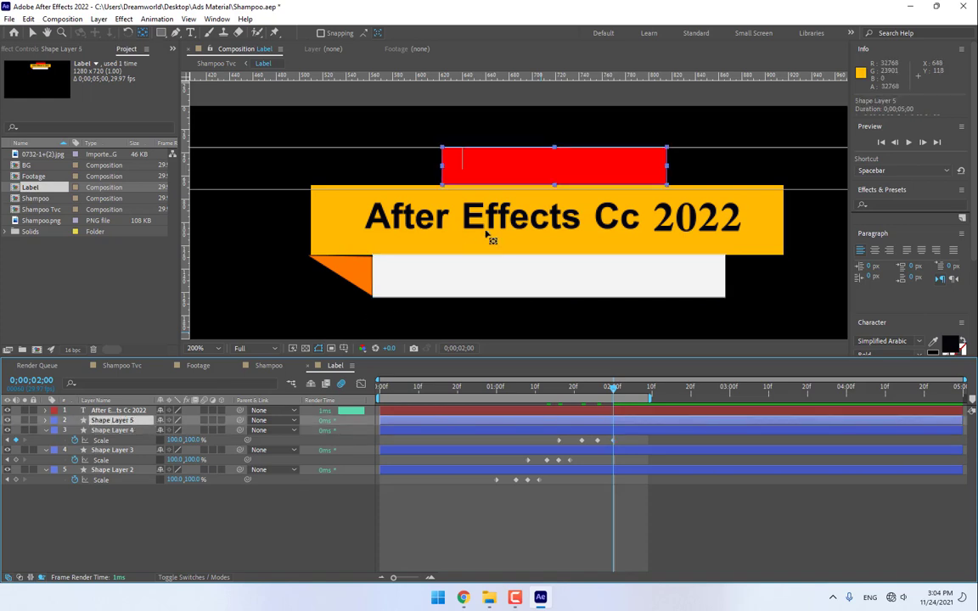
scroll(502, 176, "down", 4)
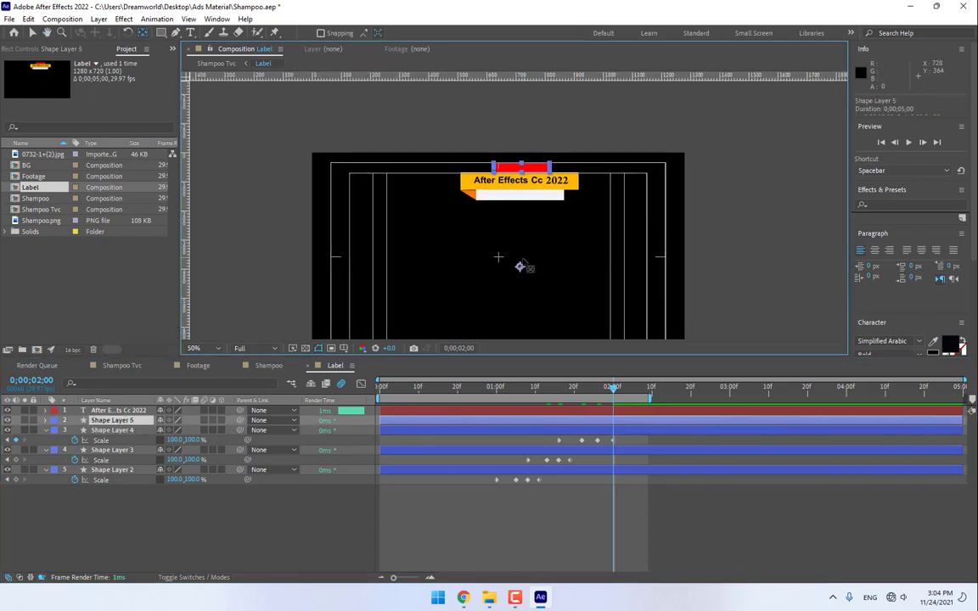
left_click_drag(520, 265, 524, 176)
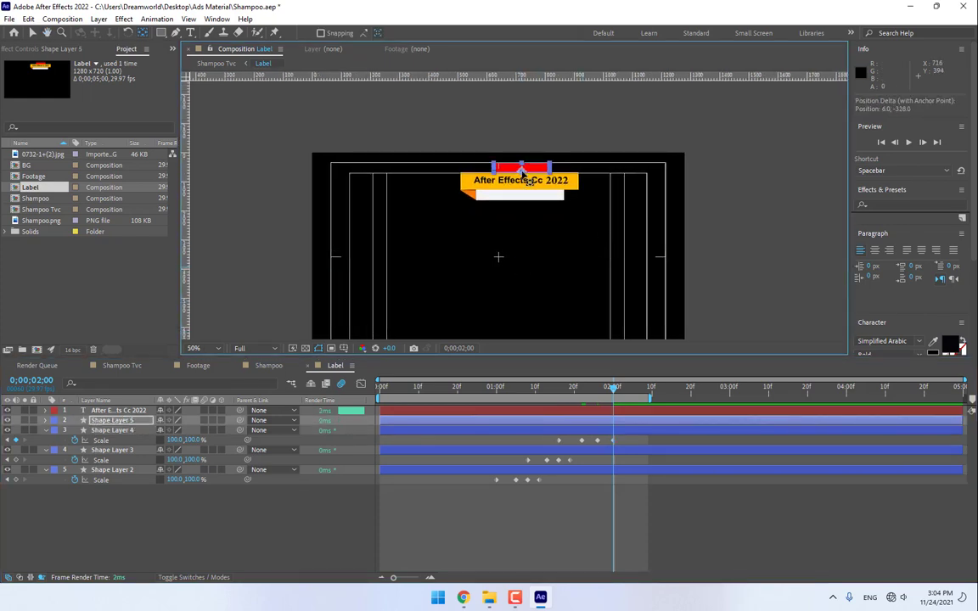
scroll(524, 176, "up", 6)
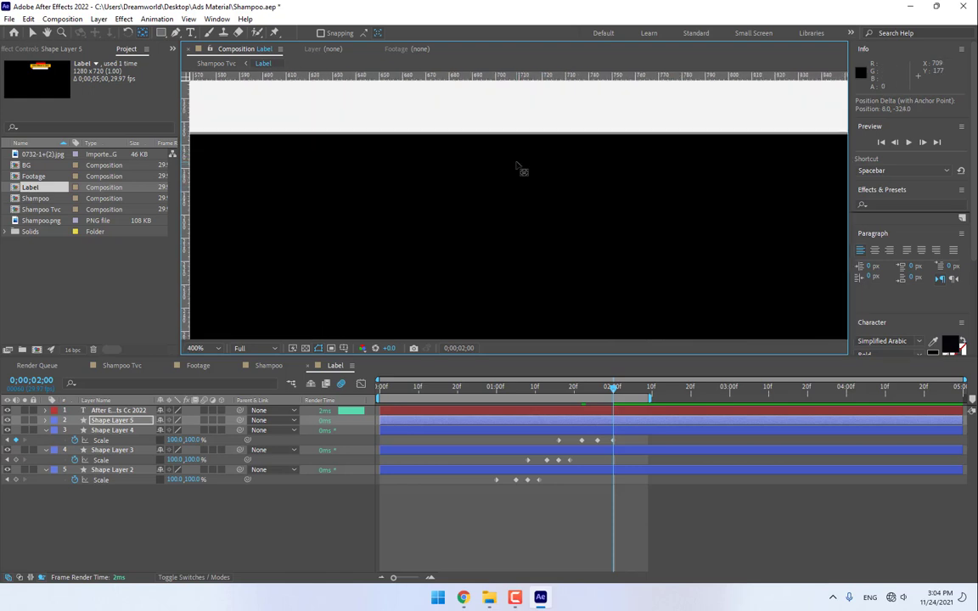
scroll(552, 189, "down", 4)
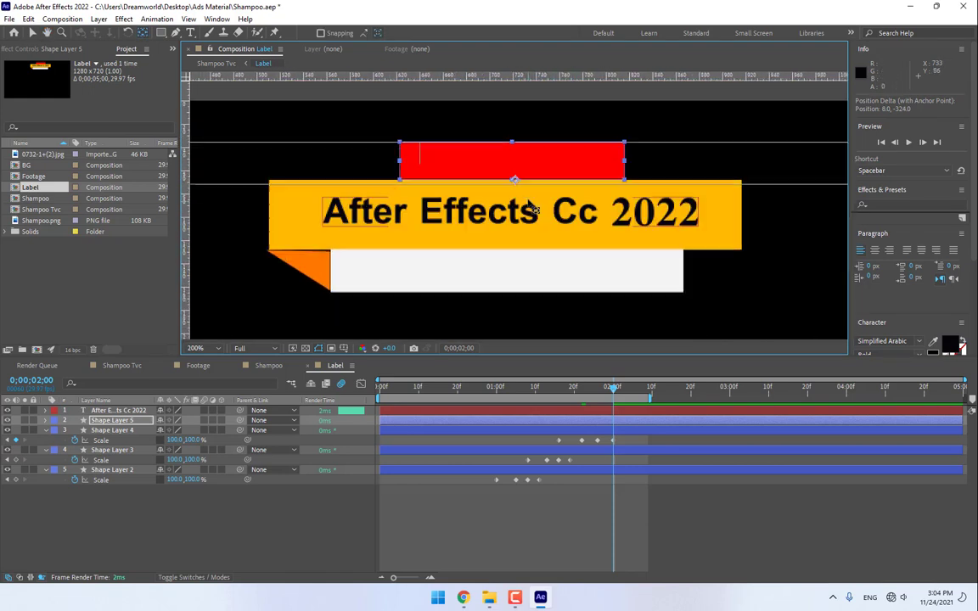
scroll(531, 212, "up", 4)
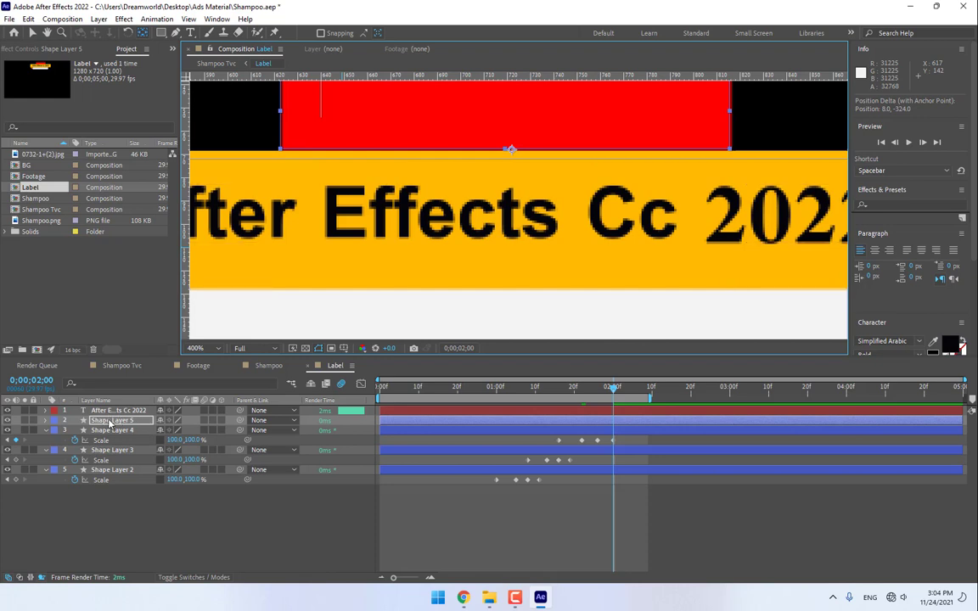
- Keyframe the red bar's Scale Y at 0% at 1;26 and 100% at 2;03
key("s")
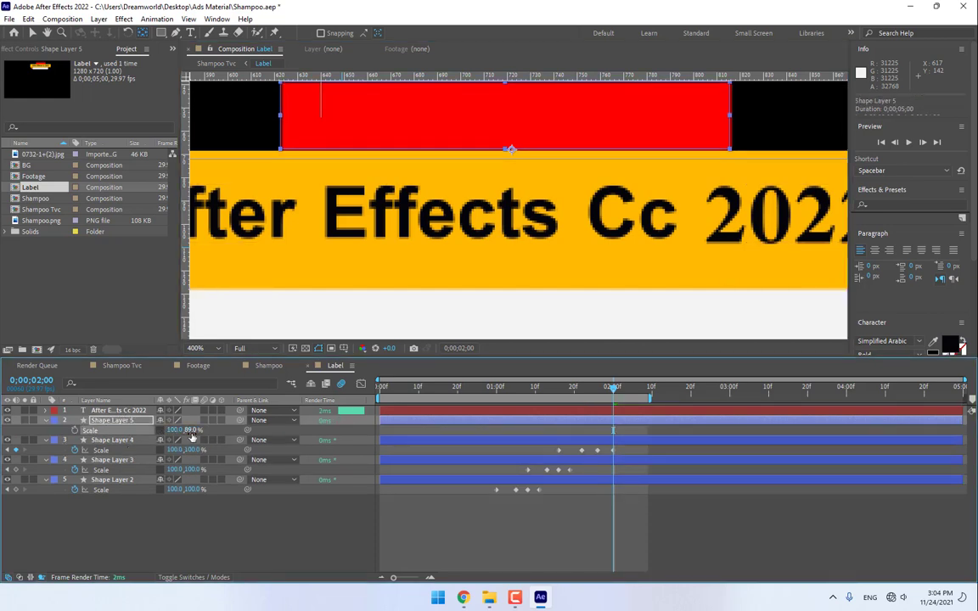
left_click(192, 431)
type("0")
key("Return")
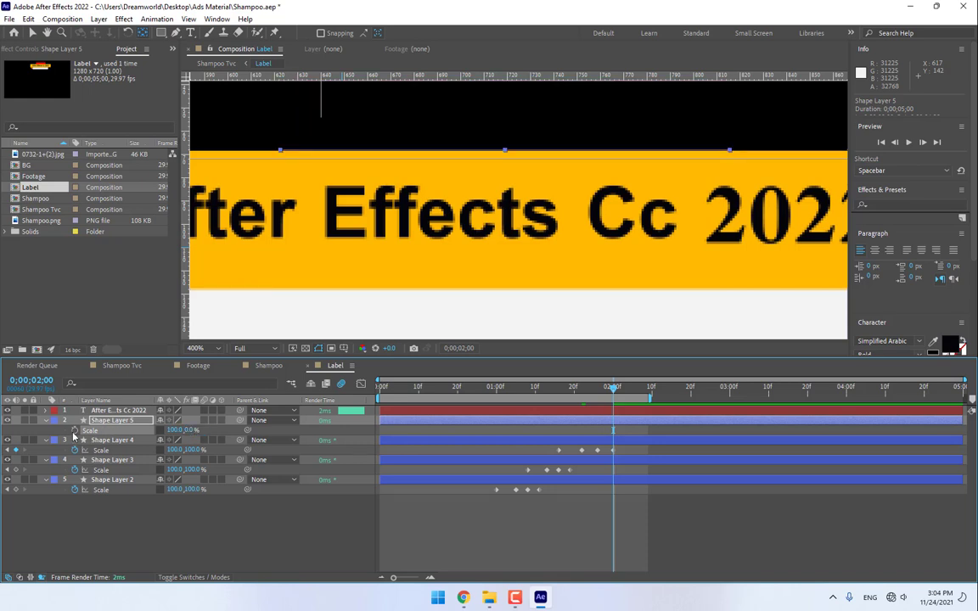
left_click(75, 430)
left_click_drag(611, 433, 603, 437)
left_click(624, 392)
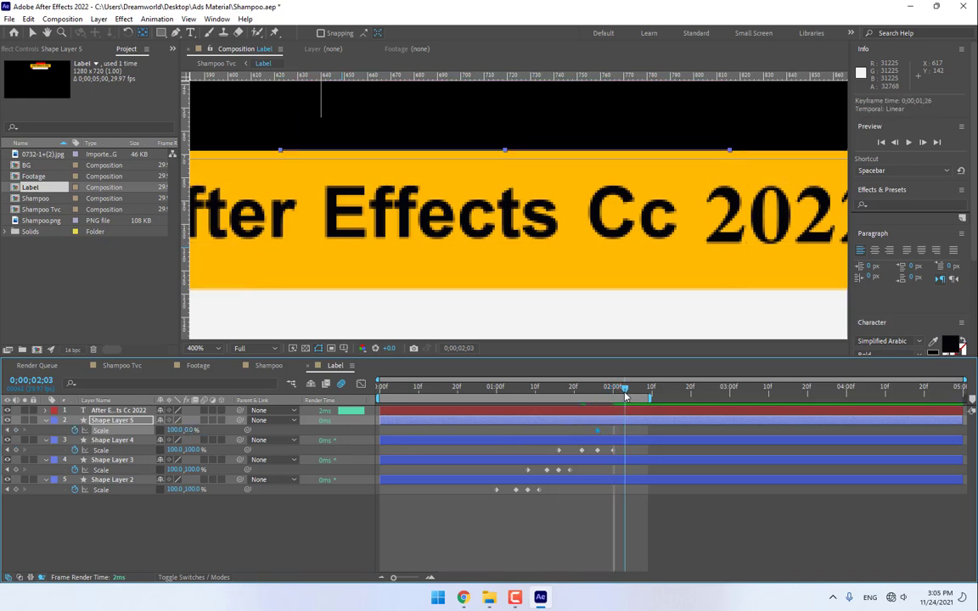
left_click(193, 430)
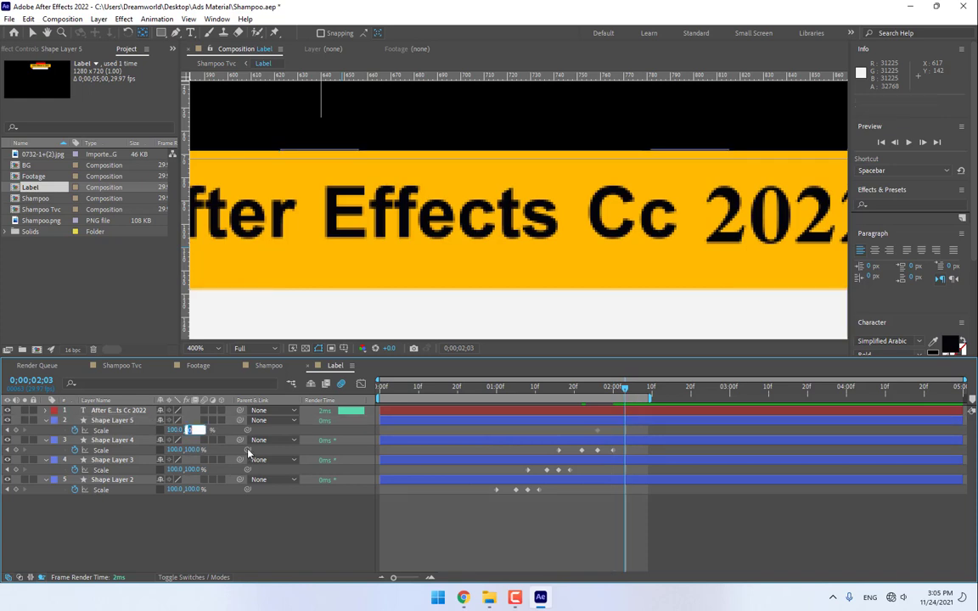
type("100")
key("Return")
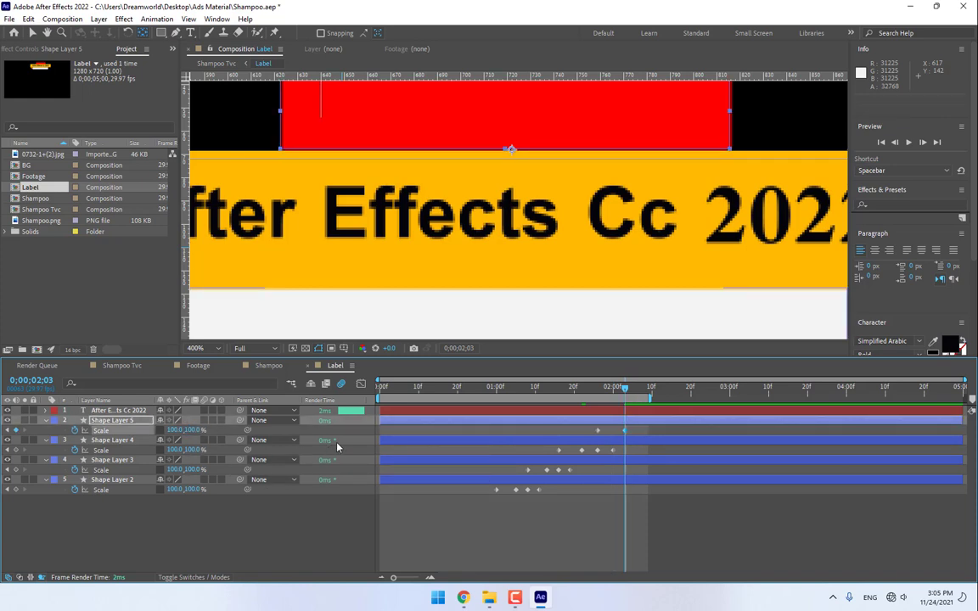
- Add red bar Scale Y keyframes of 95% at 2;07 and 100% at 2;11, ending the work area at 3;00
key("Page_Down")
key("Page_Down")
key("Page_Down")
key("Page_Down")
left_click(193, 431)
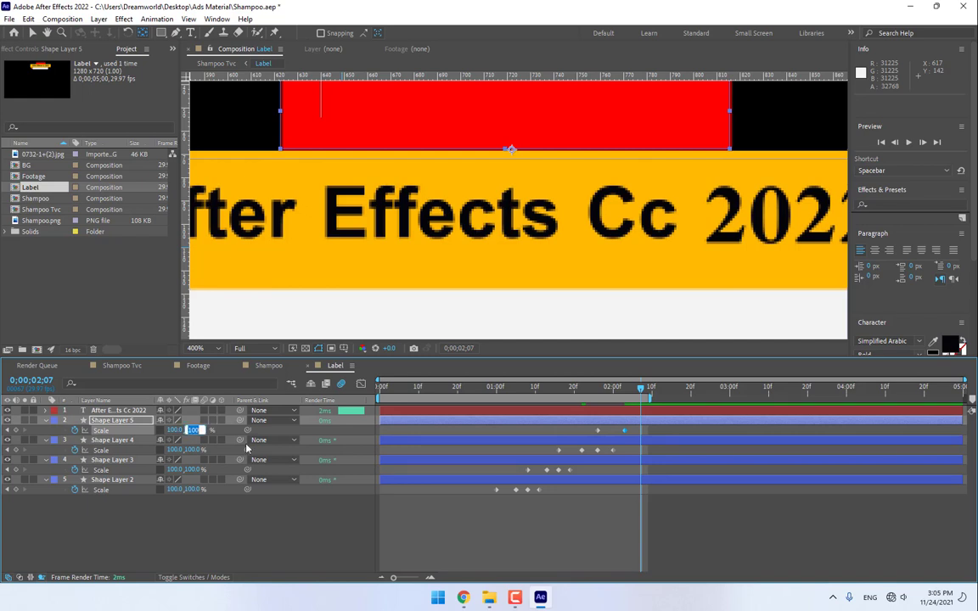
type("95")
key("Return")
key("Page_Down")
key("Page_Down")
key("Page_Down")
key("Page_Down")
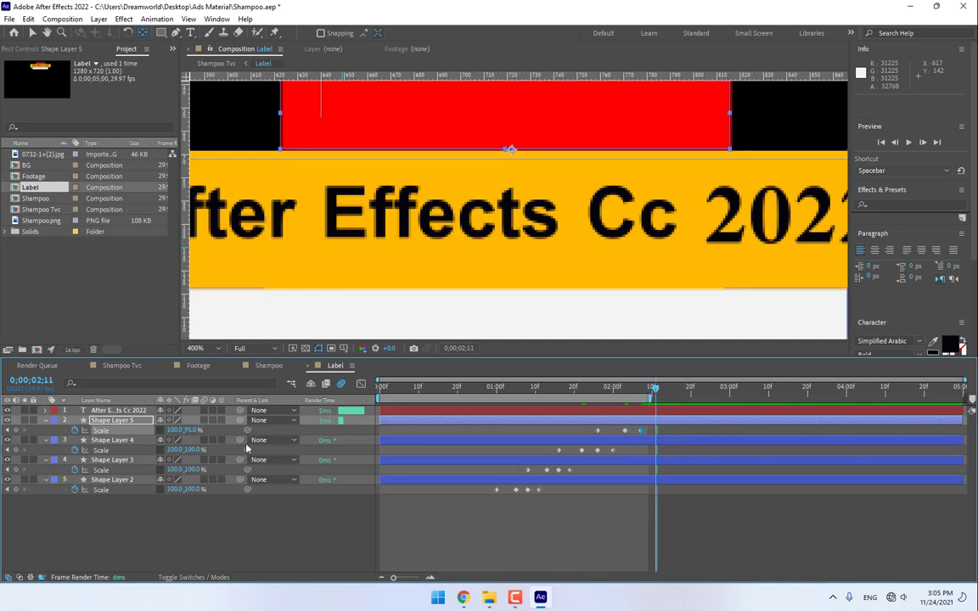
left_click(194, 430)
type("100")
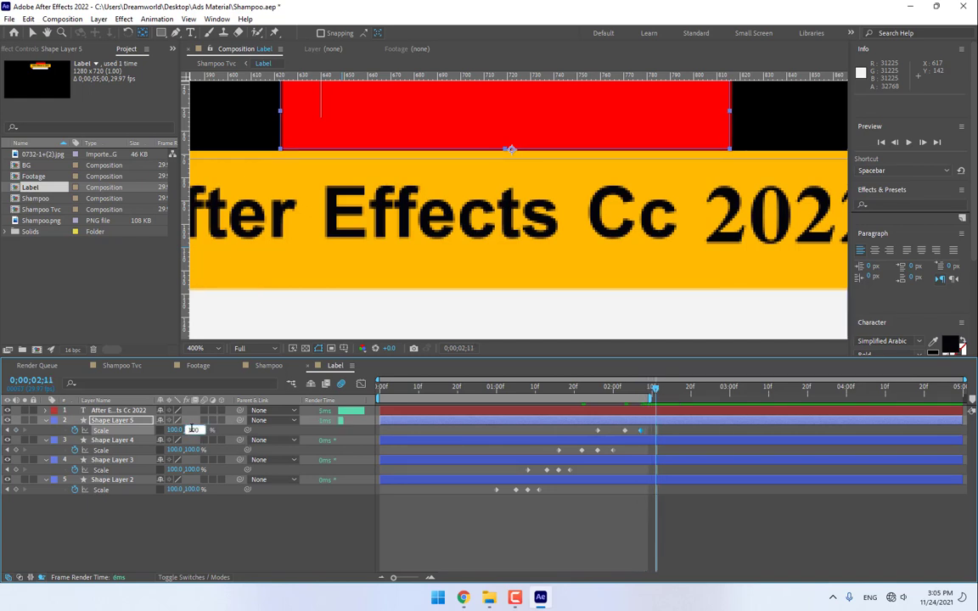
key("Return")
left_click_drag(649, 397, 735, 397)
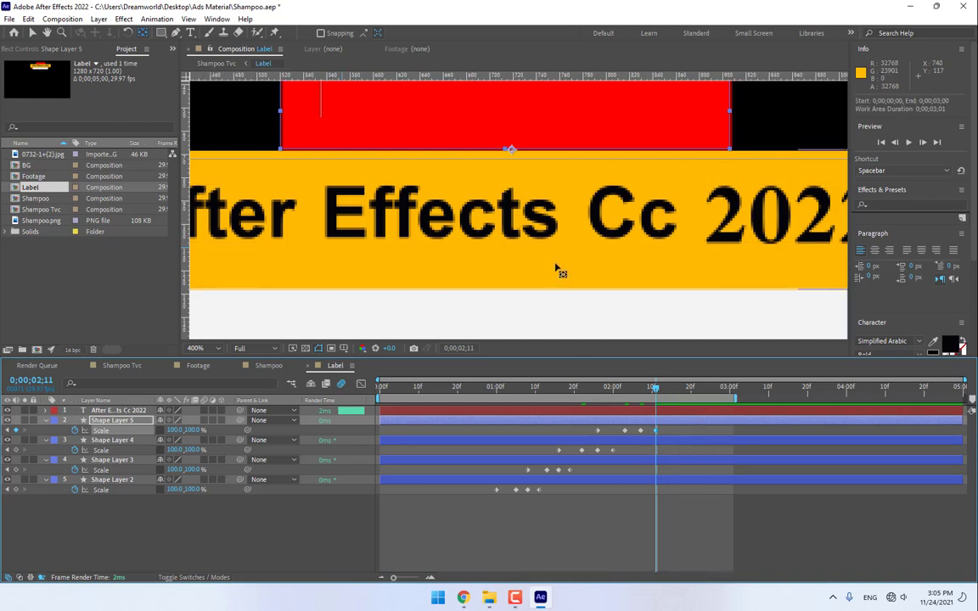
scroll(556, 270, "down", 4)
- Enable motion blur on all layers in the Label composition
left_click(202, 411)
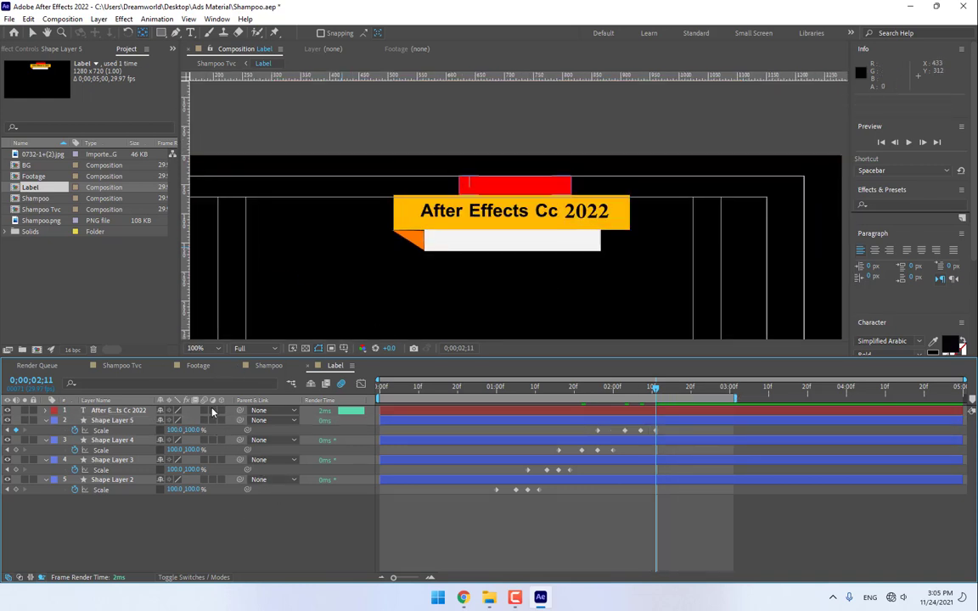
key("ctrl+a")
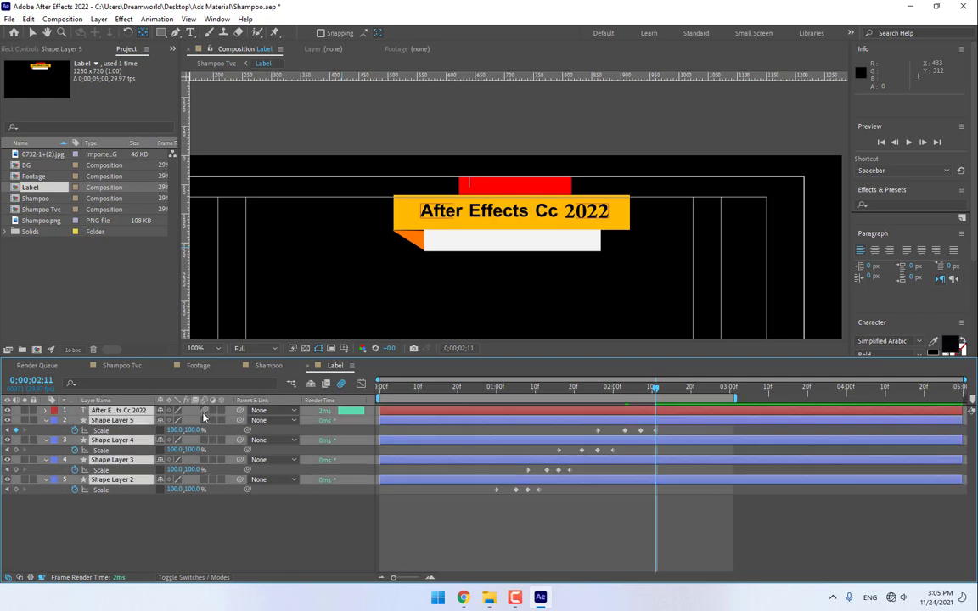
left_click(204, 421)
left_click(332, 526)
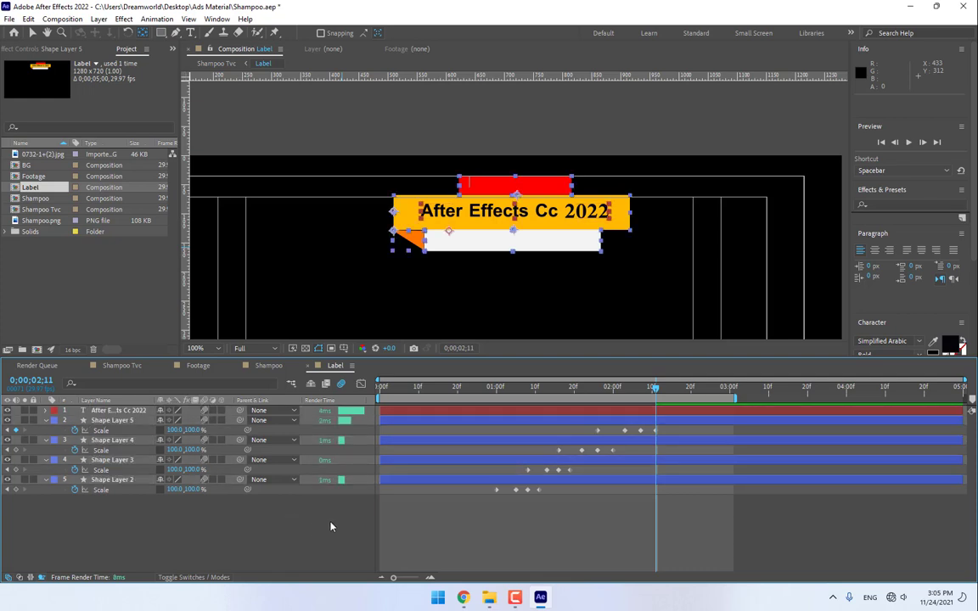
- Preview the label pop-up animation, then park at 1;28 with the text layer selected
left_click(908, 141)
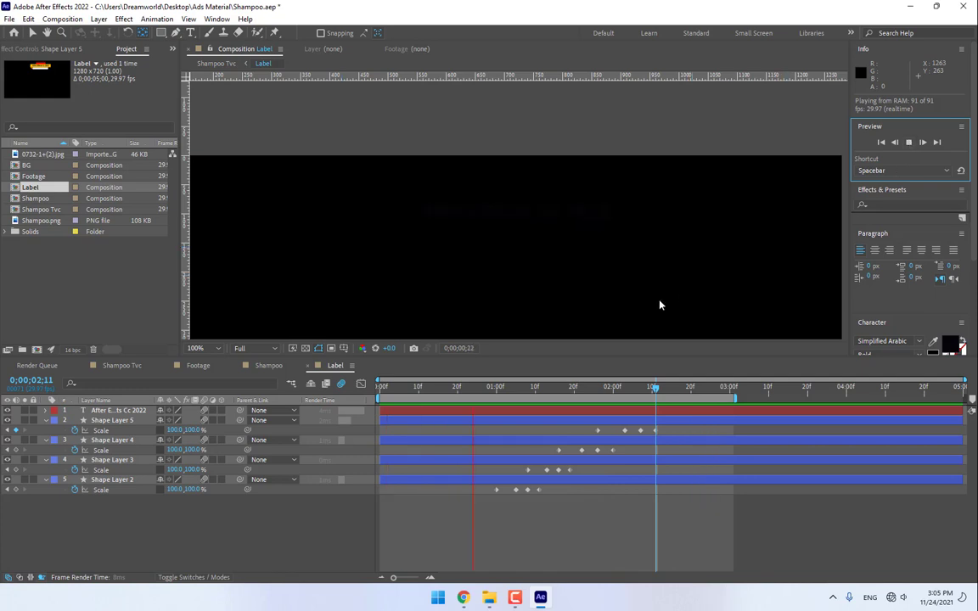
left_click(577, 388)
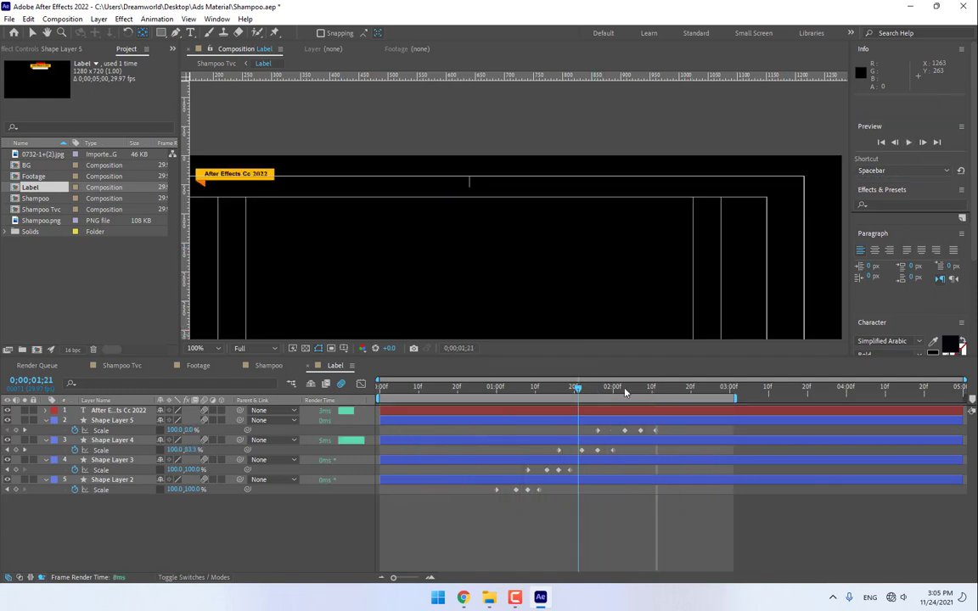
left_click(605, 402)
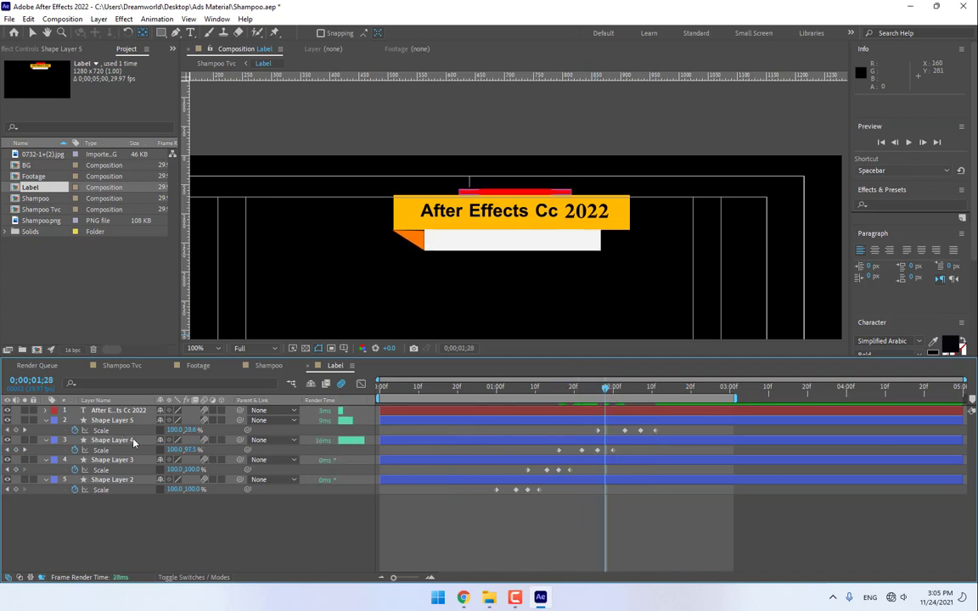
left_click(118, 412)
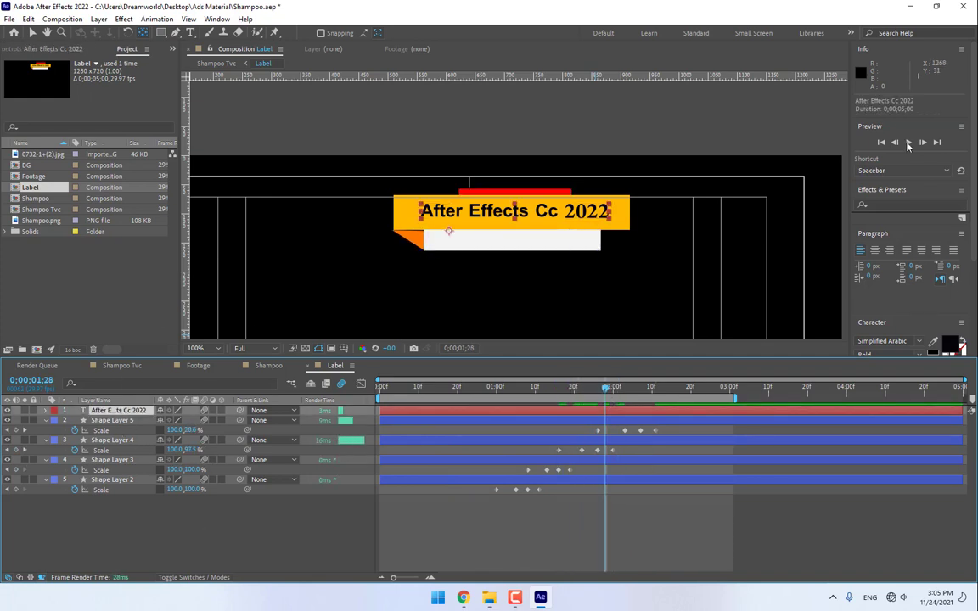
left_click(907, 204)
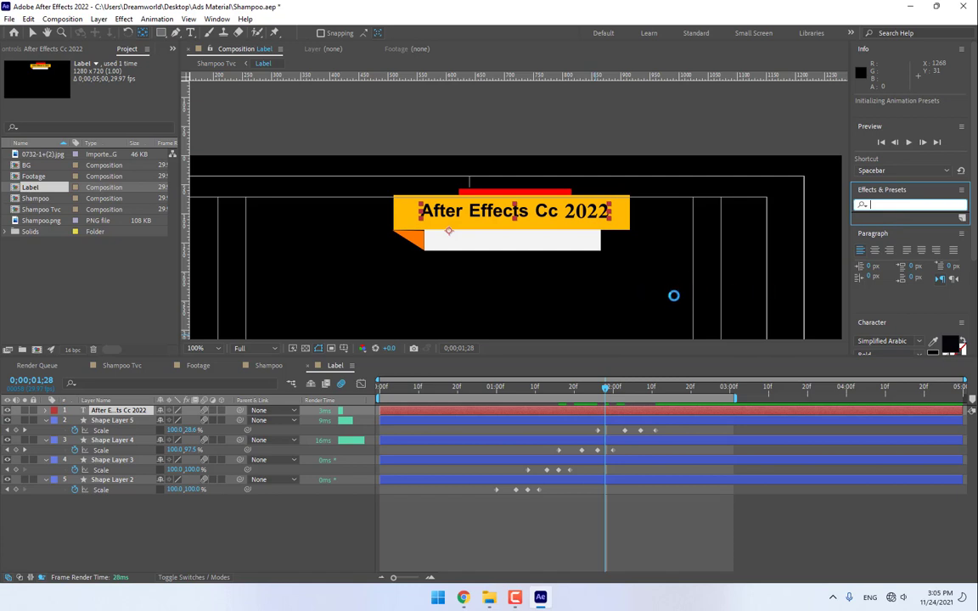
- Search Effects & Presets for '3d' and trial several 3D Text presets on the title, undoing each
type("3d")
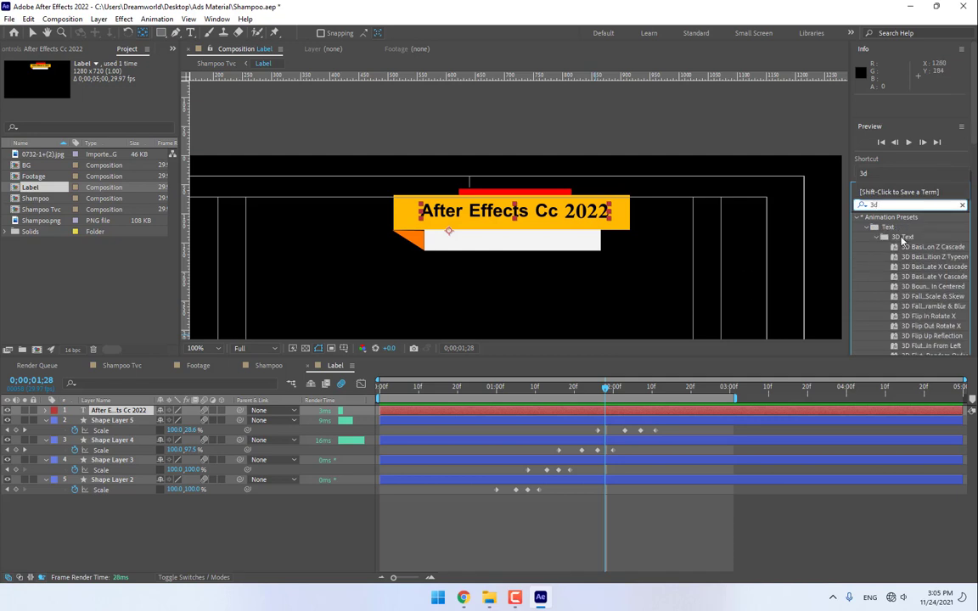
scroll(901, 241, "down", 5)
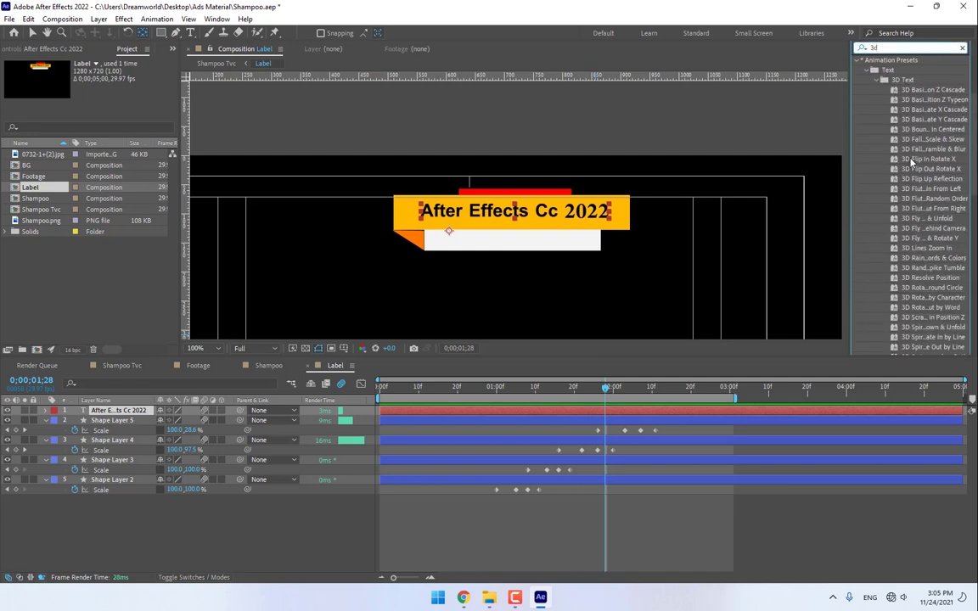
double_click(914, 111)
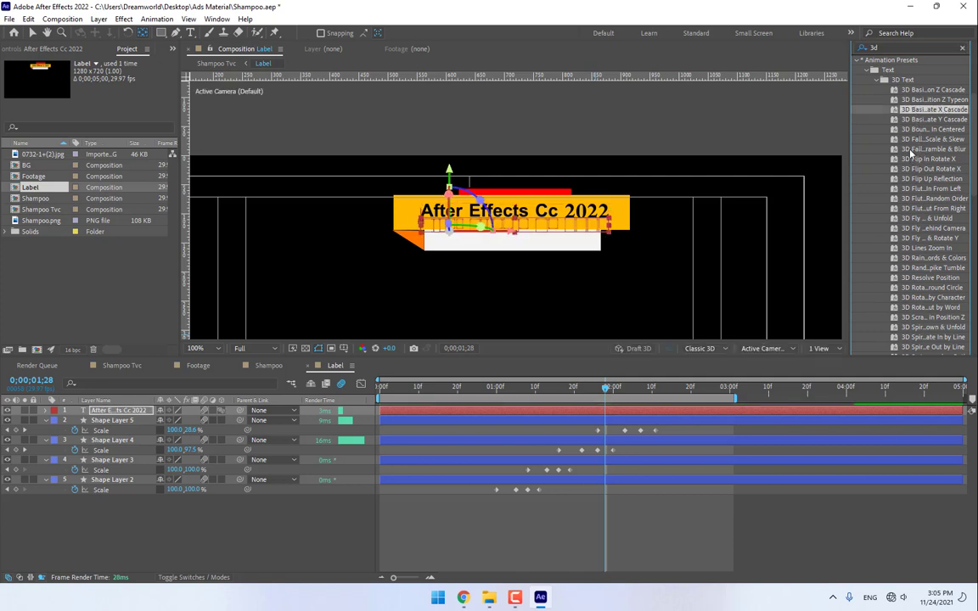
left_click_drag(609, 389, 693, 399)
key("ctrl+z")
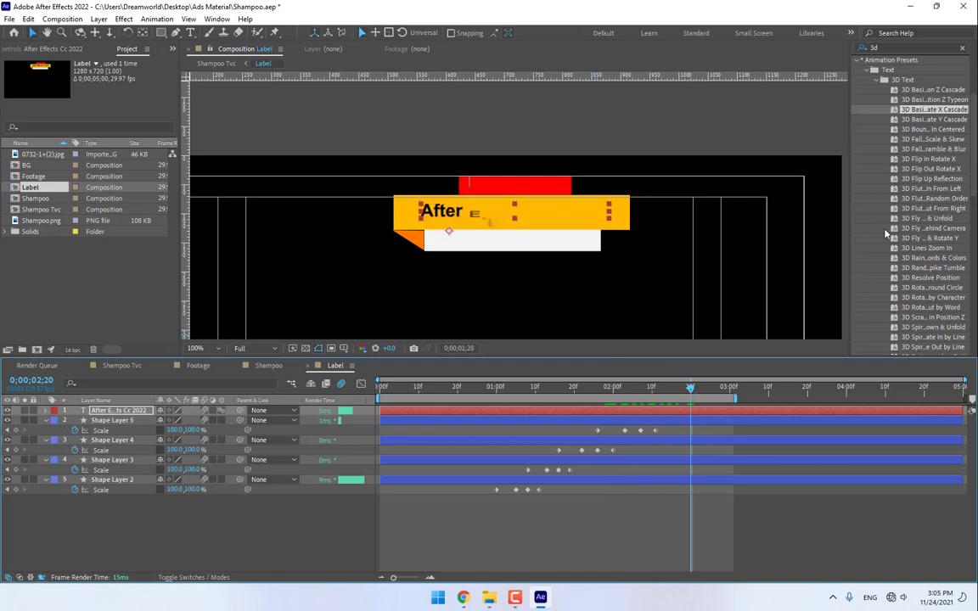
double_click(915, 130)
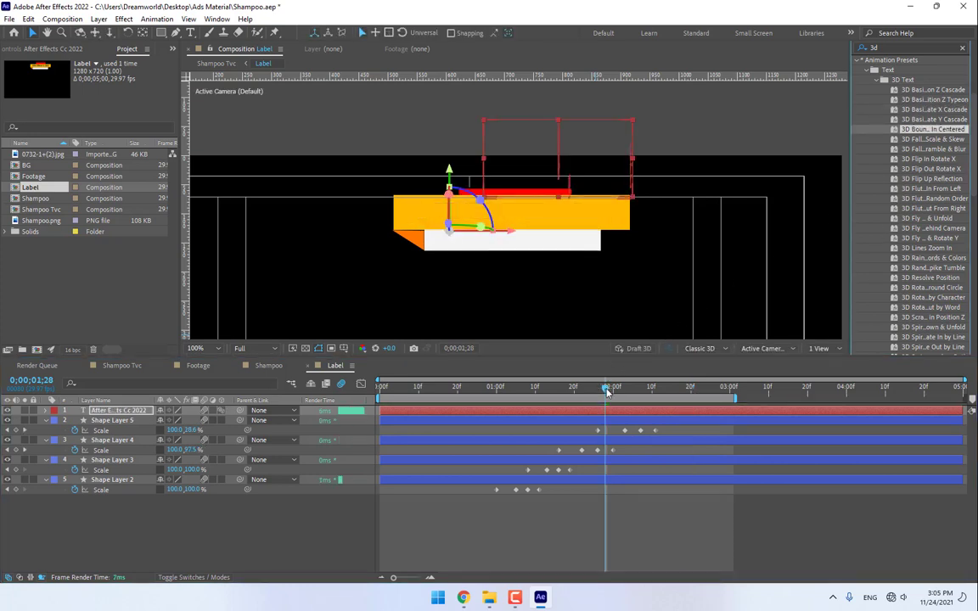
key("space")
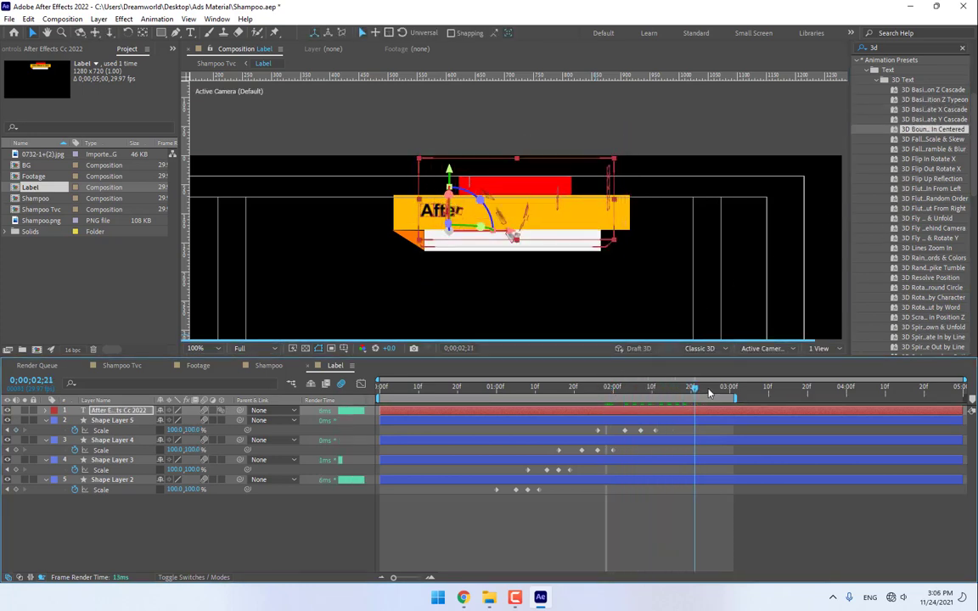
key("space")
key("ctrl+z")
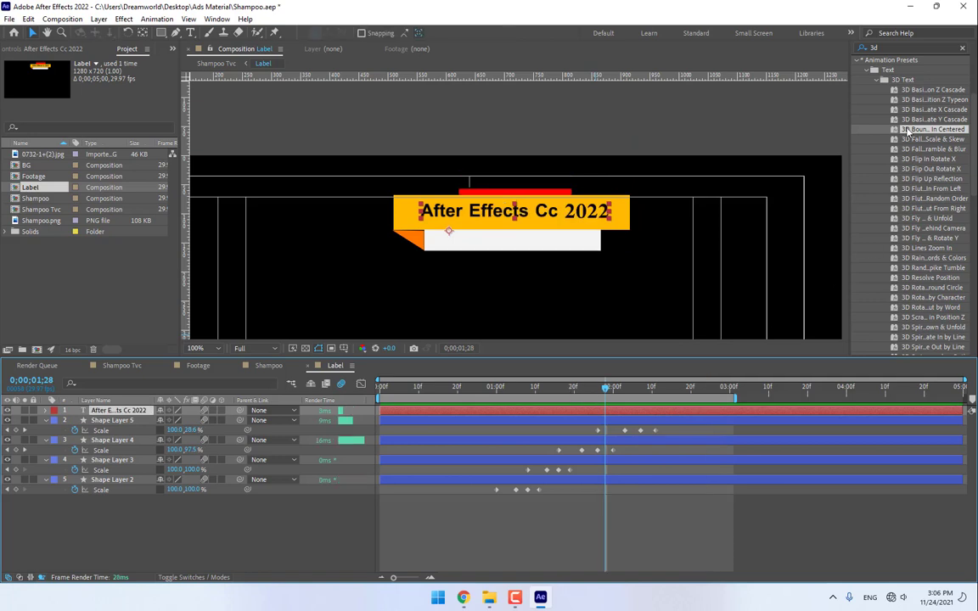
double_click(920, 100)
key("ctrl+z")
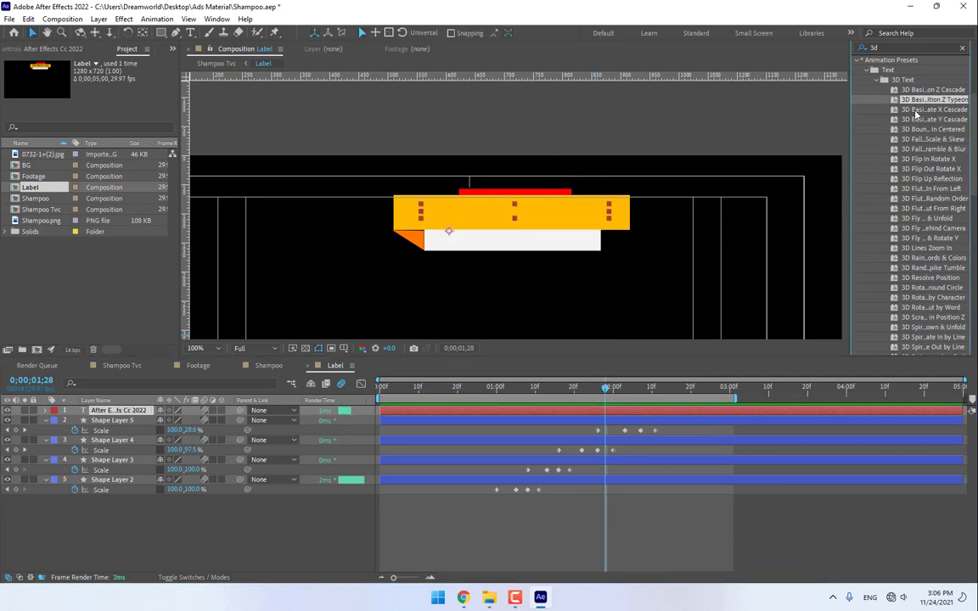
- Try the rotate X and Z cascades, then keep 3D Basic Rotate Y Cascade and preview it
double_click(915, 111)
key("ctrl+z")
double_click(917, 91)
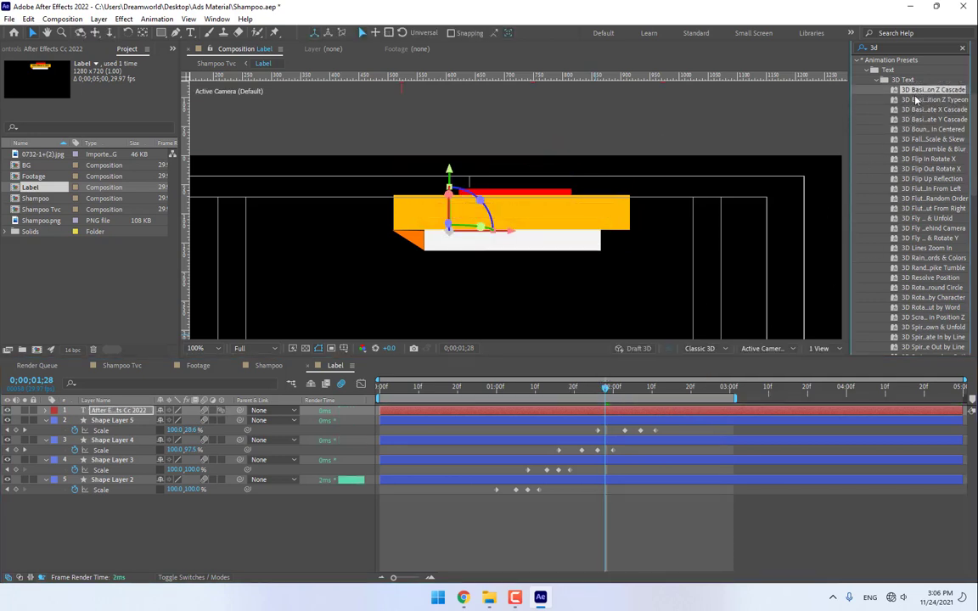
key("ctrl+z")
double_click(919, 128)
double_click(919, 120)
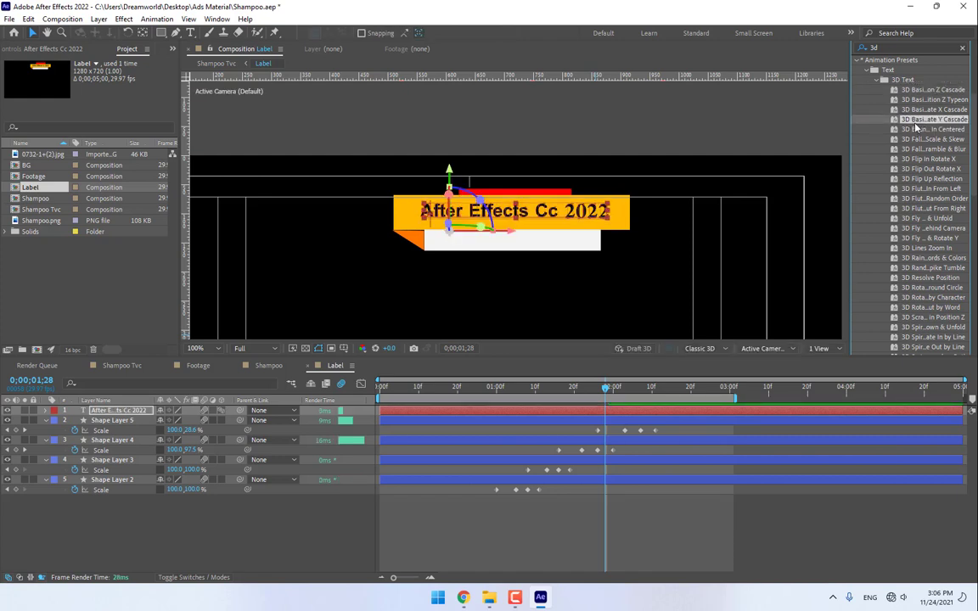
key("space")
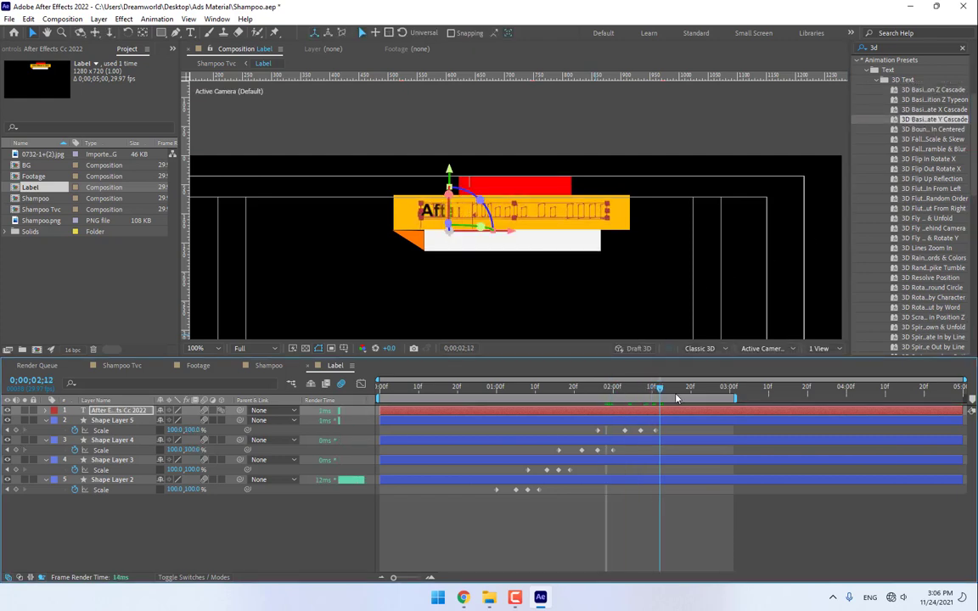
- Pull the Range Selector Offset keyframes closer together, preview, then return to Shampoo Tvc at full size
key("u")
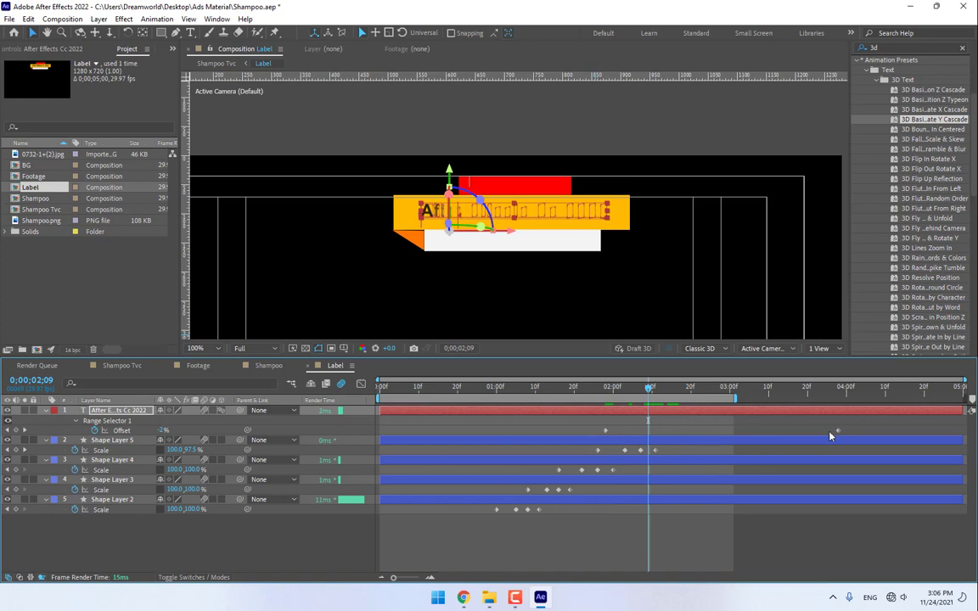
left_click_drag(839, 433, 736, 439)
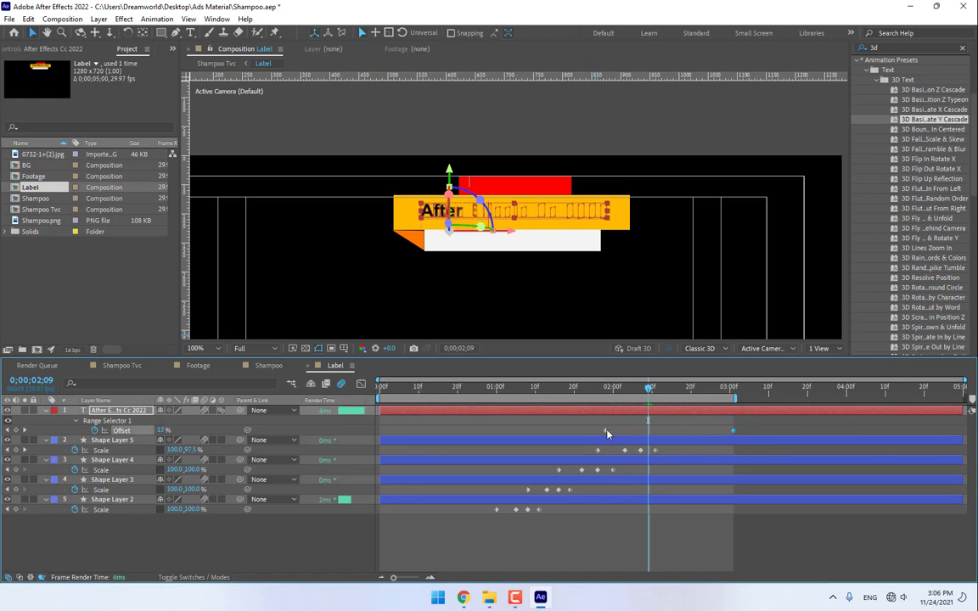
left_click_drag(606, 430, 642, 435)
left_click(614, 391)
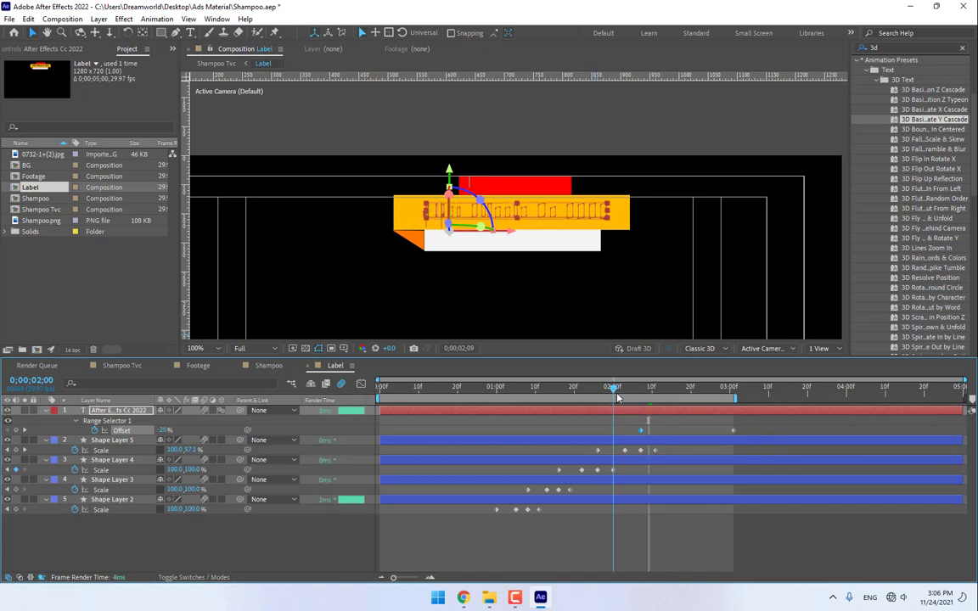
key("space")
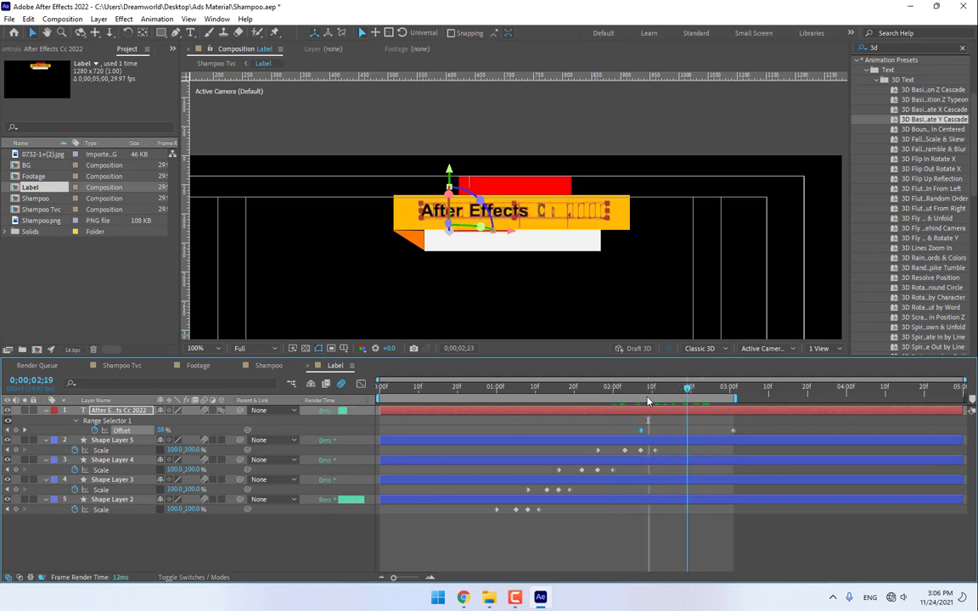
mouse_move(647, 398)
left_mouse_down()
mouse_move(630, 400)
mouse_move(641, 402)
left_mouse_up()
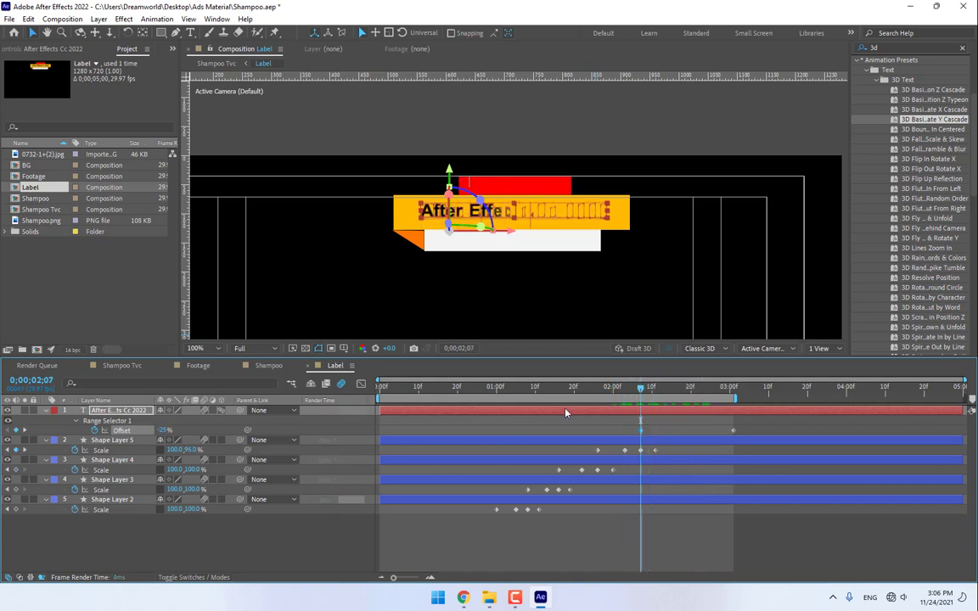
left_click(121, 365)
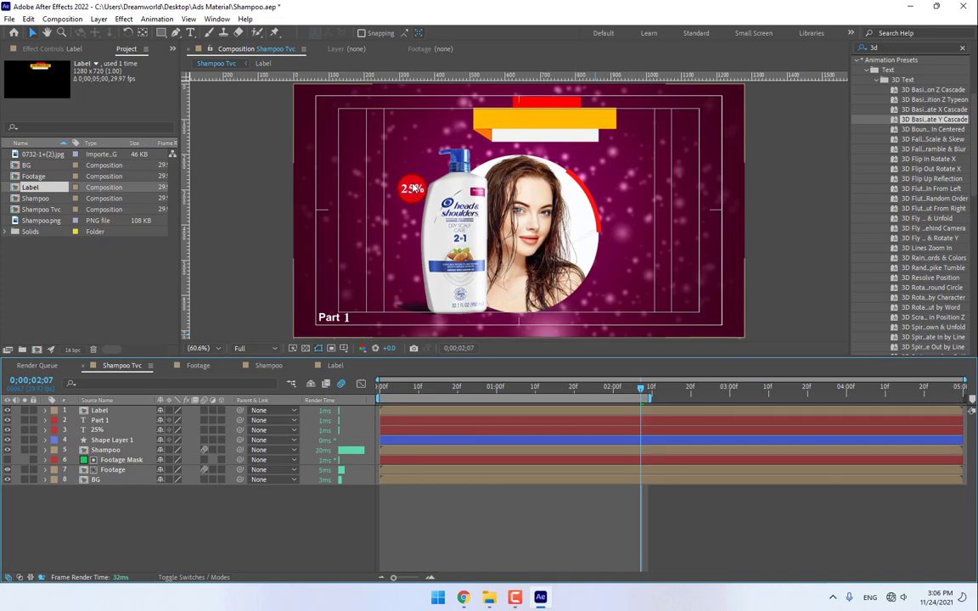
key("slash")
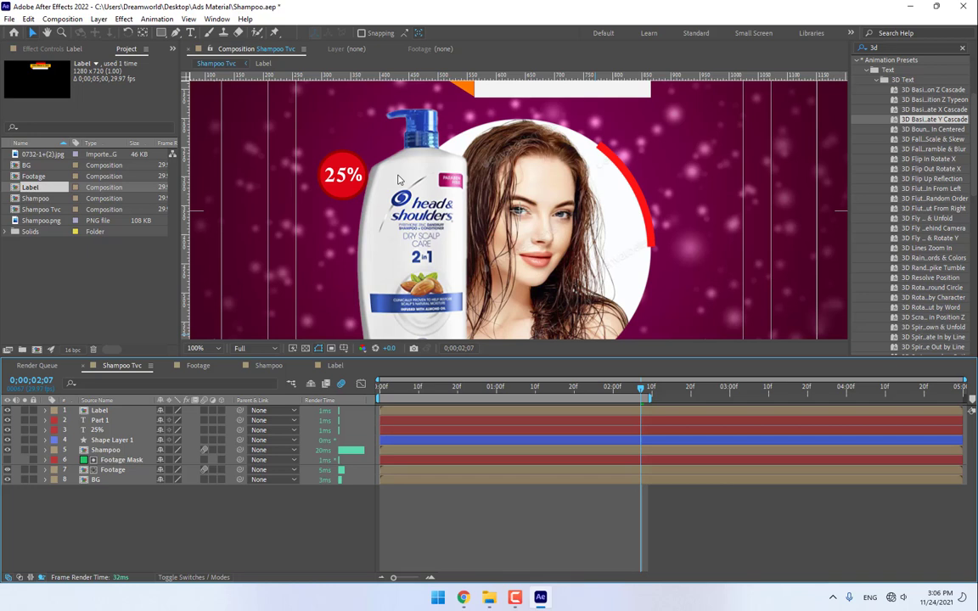
- Pre-compose the 25% text and red circle layers into a composition named 25
left_click(104, 439)
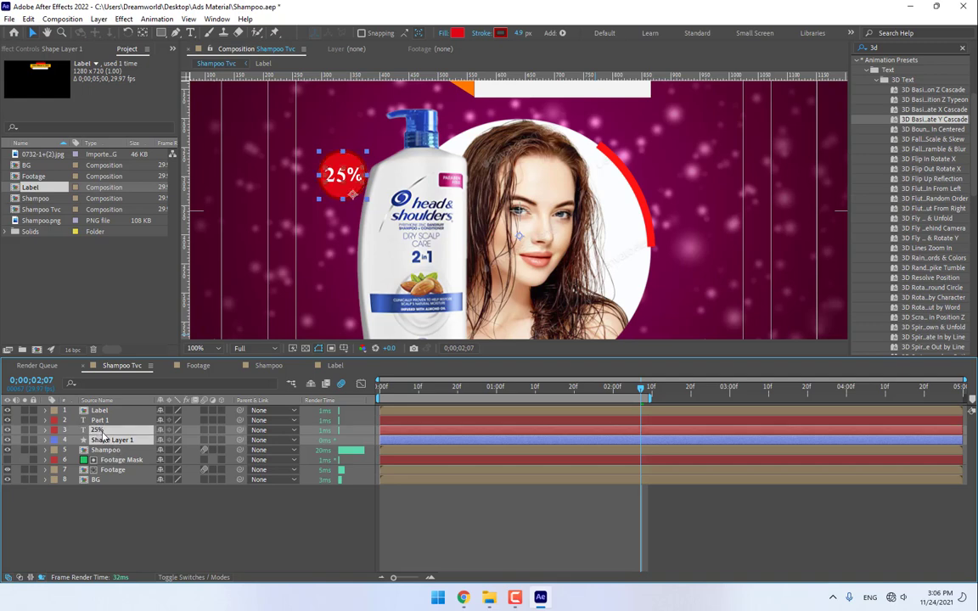
right_click(100, 431)
left_click(145, 368)
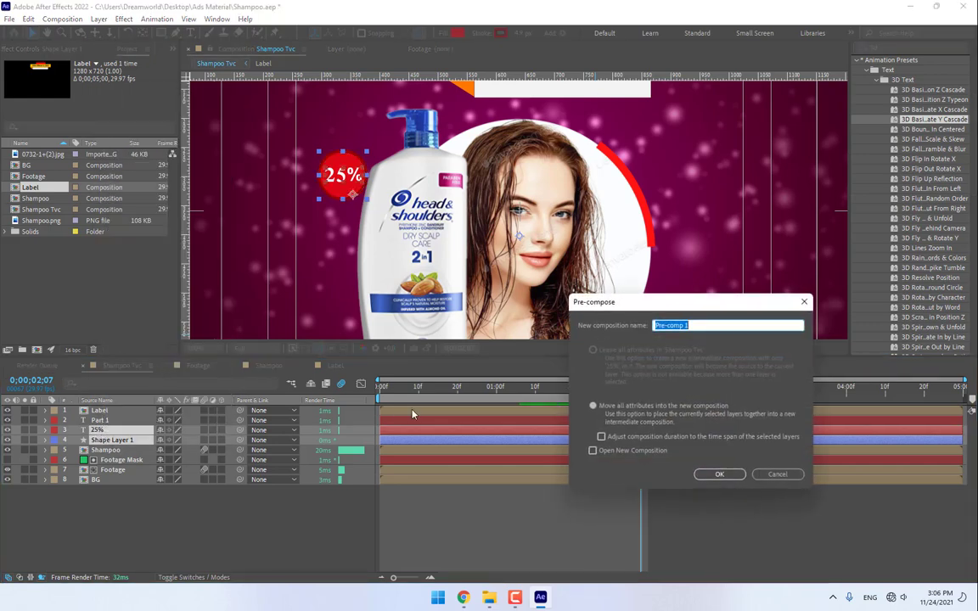
type("25")
key("Return")
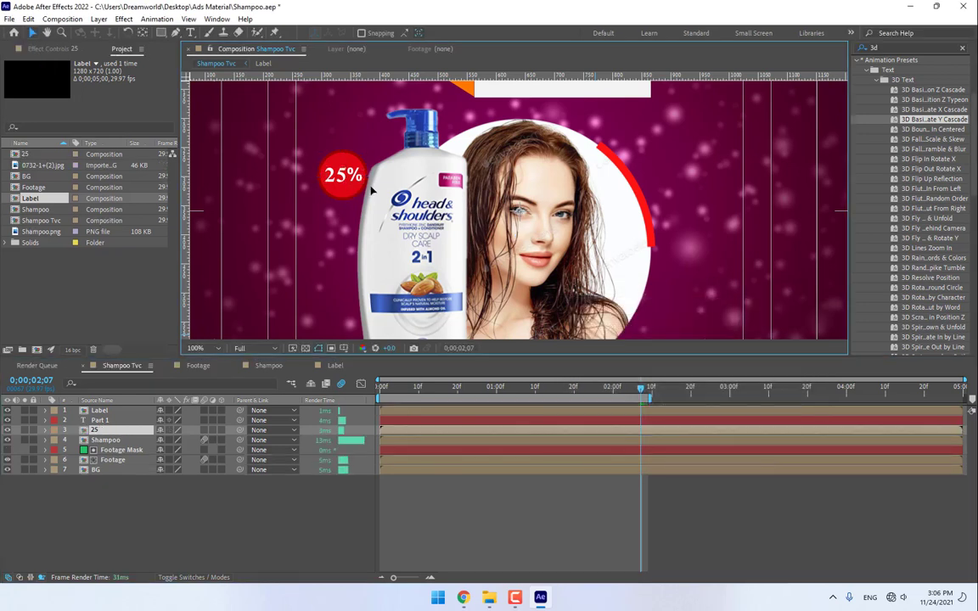
- Scale the 25 badge to 130% and place it at the bottle's upper left
left_click_drag(337, 183, 374, 190)
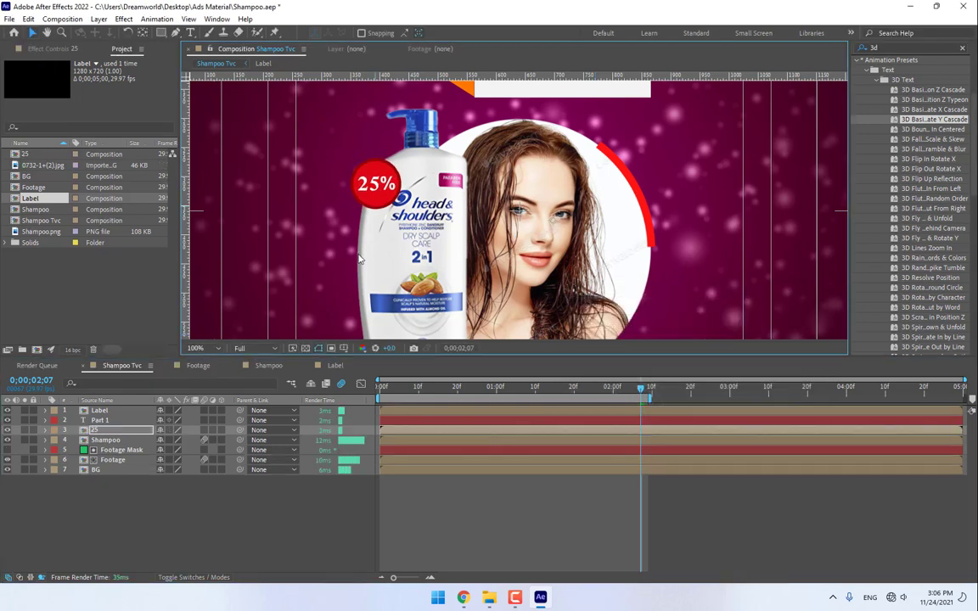
key("s")
left_click_drag(193, 440, 201, 440)
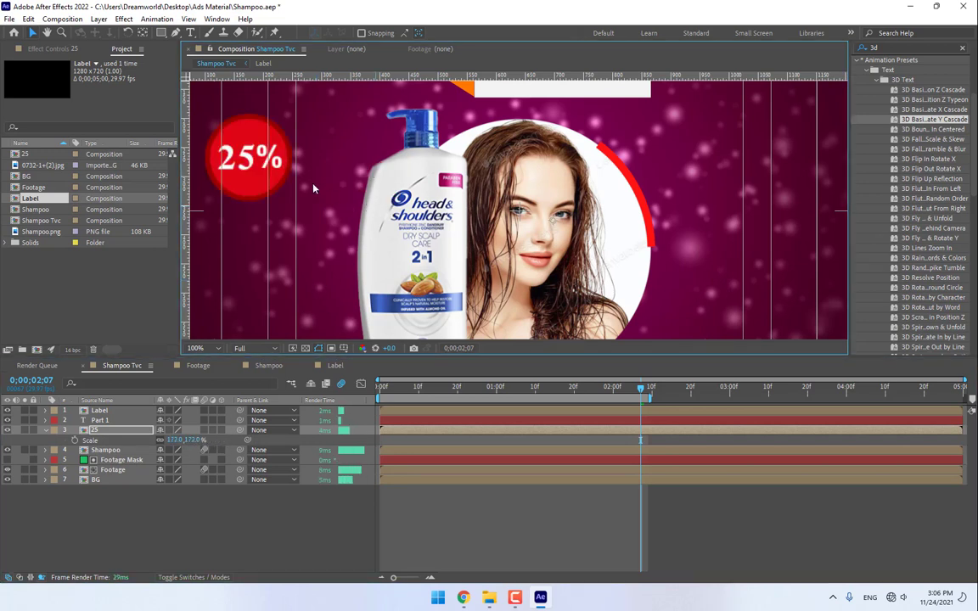
scroll(427, 269, "down", 1)
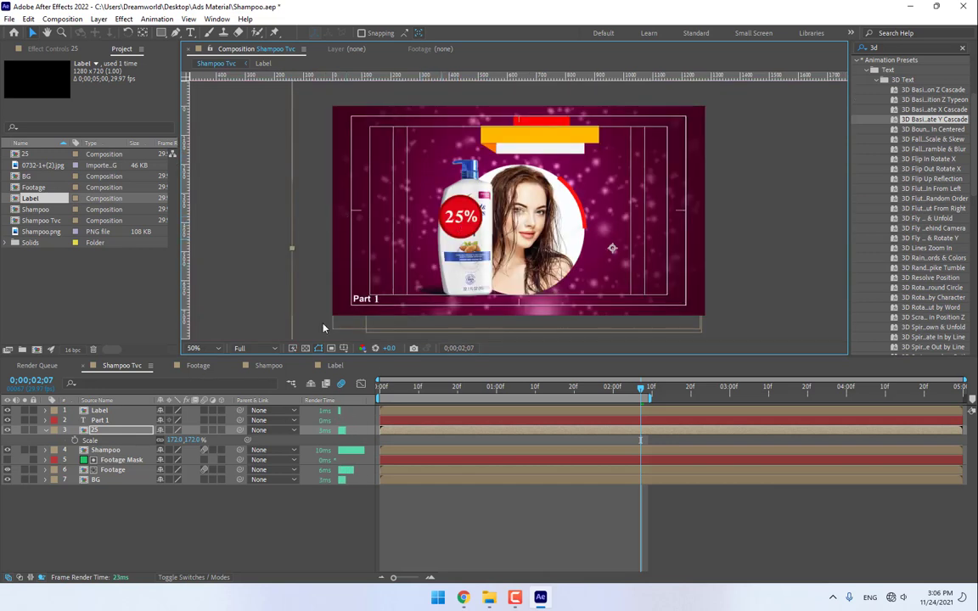
left_click(191, 440)
type("1")
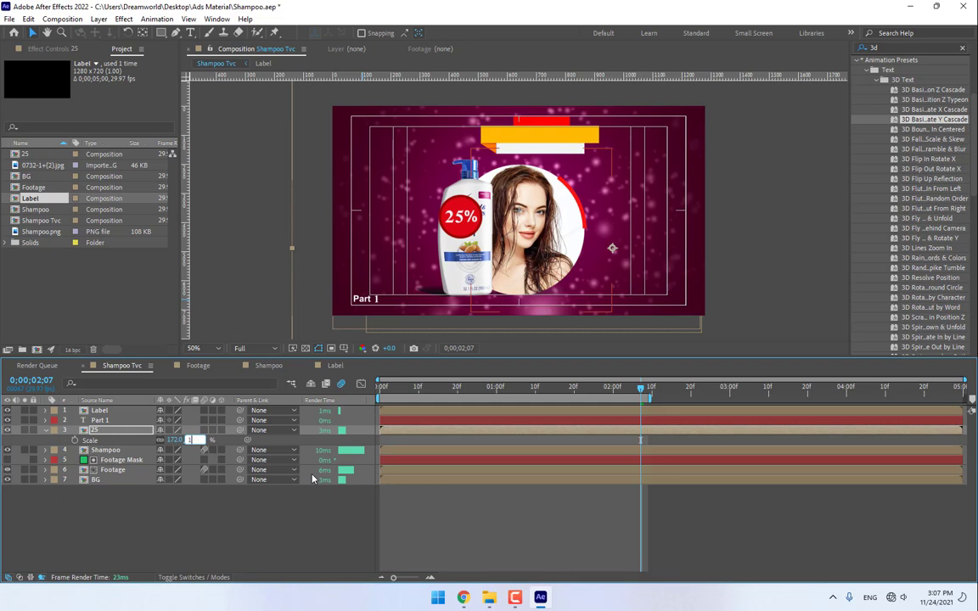
type("30")
key("Return")
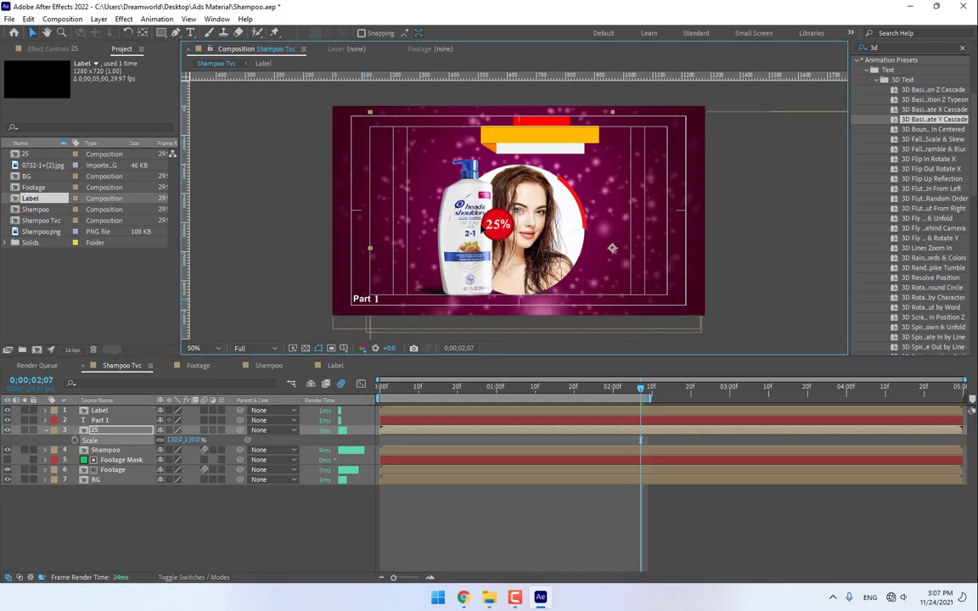
left_click_drag(482, 229, 428, 199)
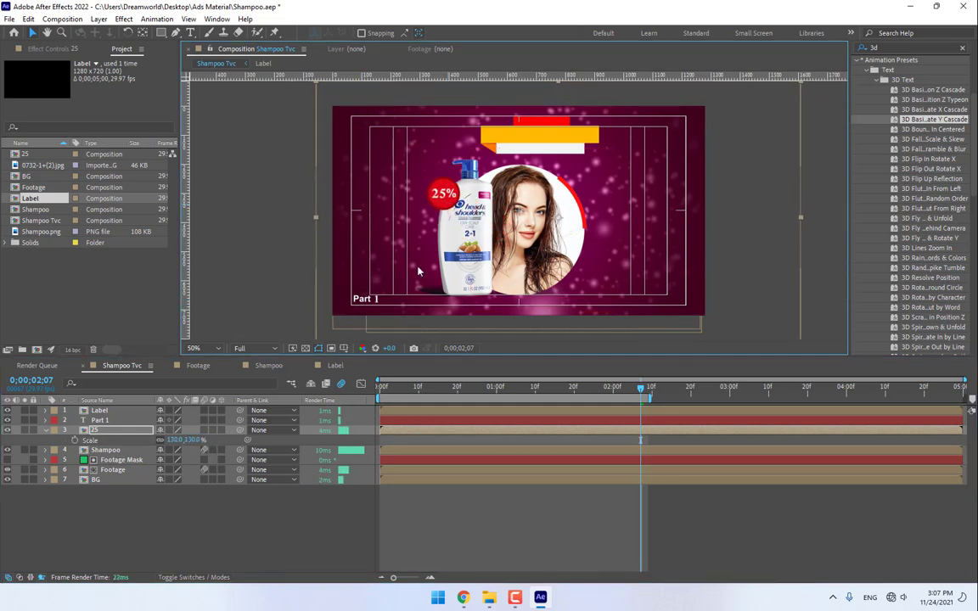
- Open the 25 composition and keyframe the red circle's Scale at 0%
double_click(106, 431)
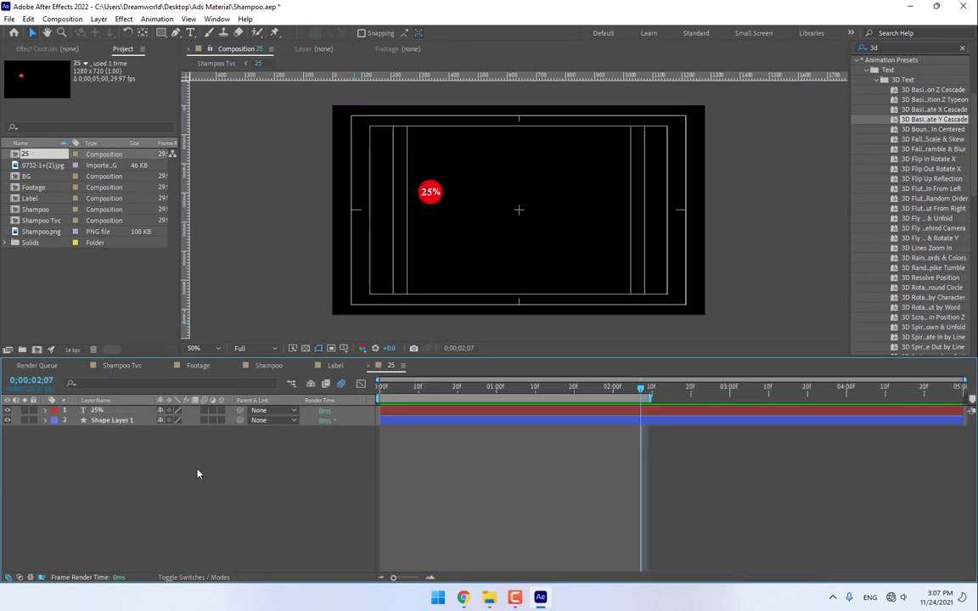
left_click(126, 421)
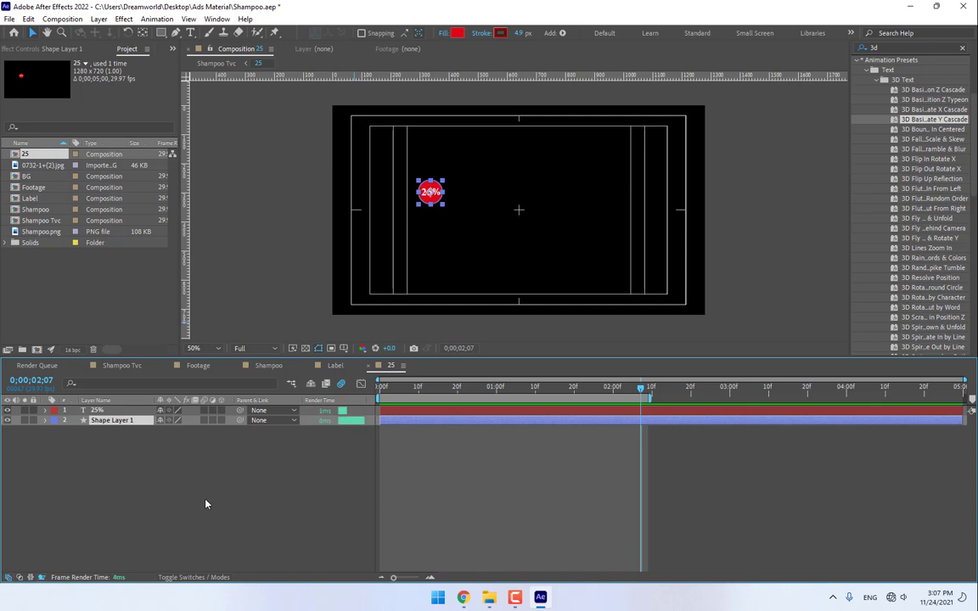
key("period")
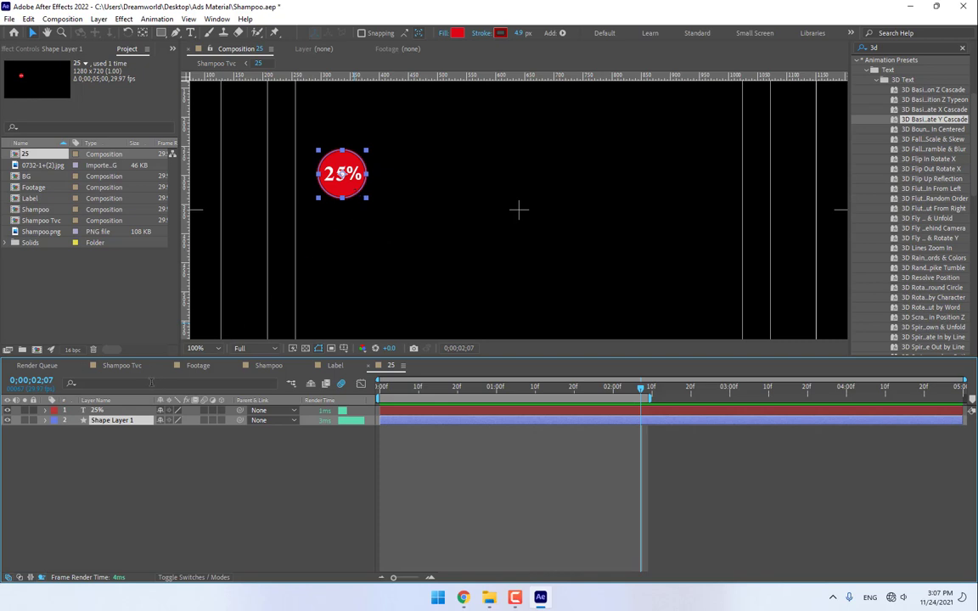
key("s")
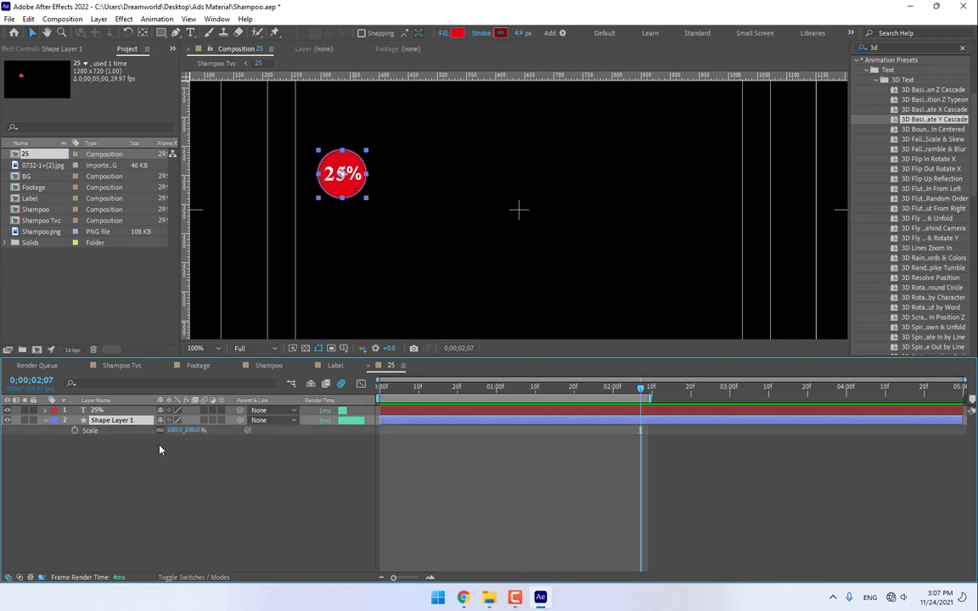
left_click(75, 430)
left_click(190, 431)
type("0")
key("Return")
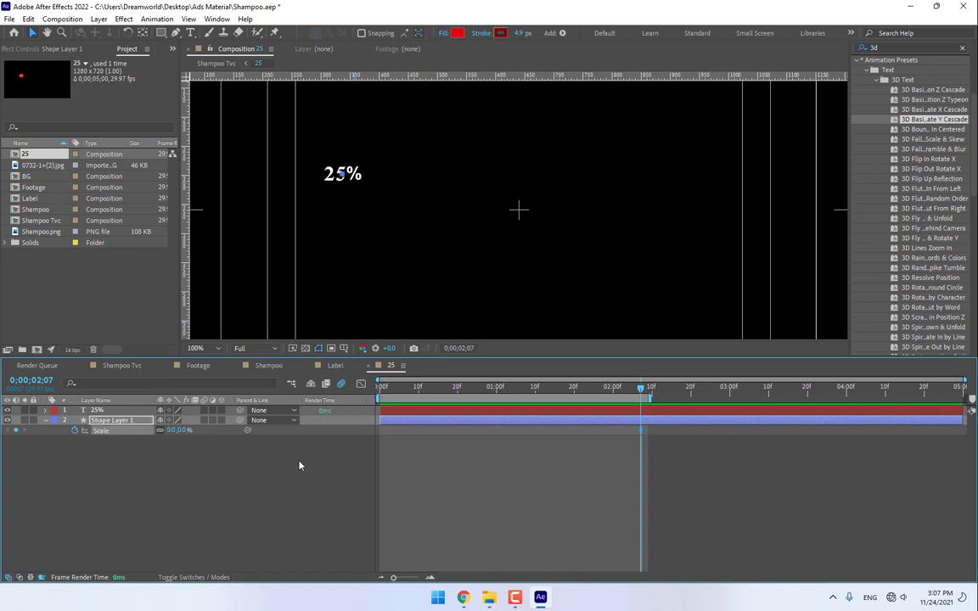
- Add circle Scale keyframes of 100%, 95% and 100%, each a few frames apart
key("Page_Down")
key("Page_Down")
key("Page_Down")
key("Page_Down")
key("Page_Down")
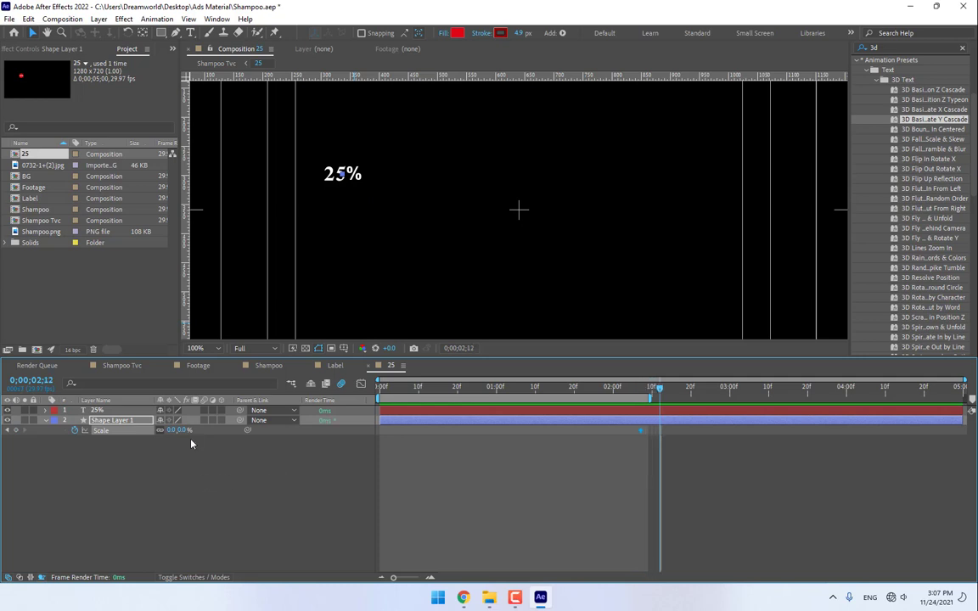
left_click(185, 430)
type("100")
key("Return")
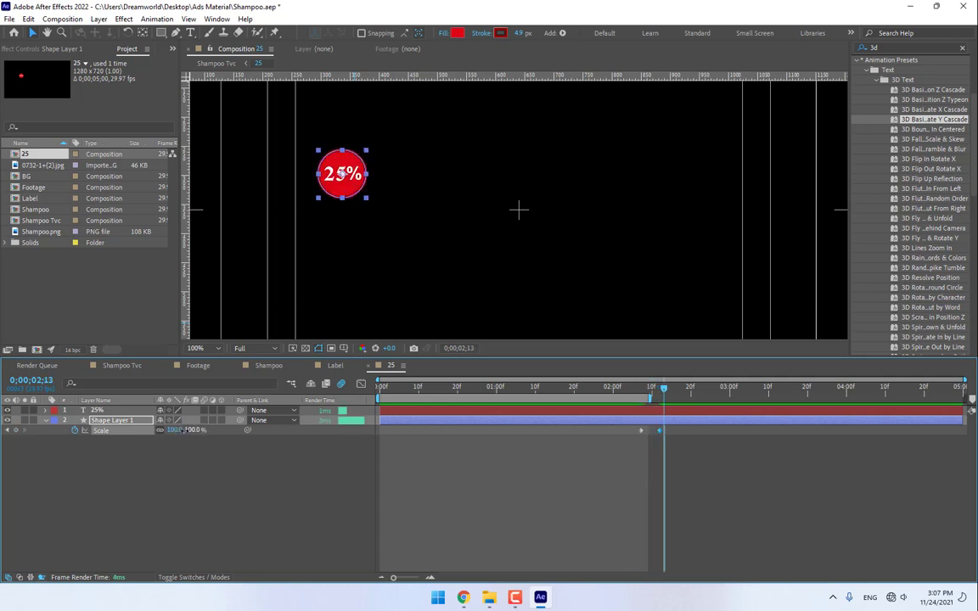
key("Page_Down")
key("Page_Down")
key("Page_Down")
left_click(184, 430)
type("95")
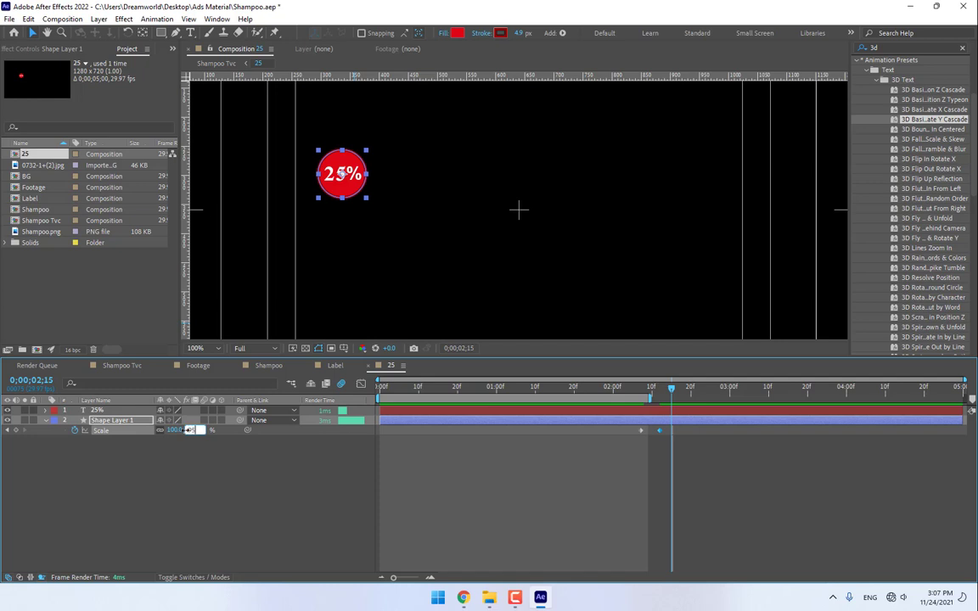
key("Return")
key("Page_Down")
key("Page_Down")
key("Page_Down")
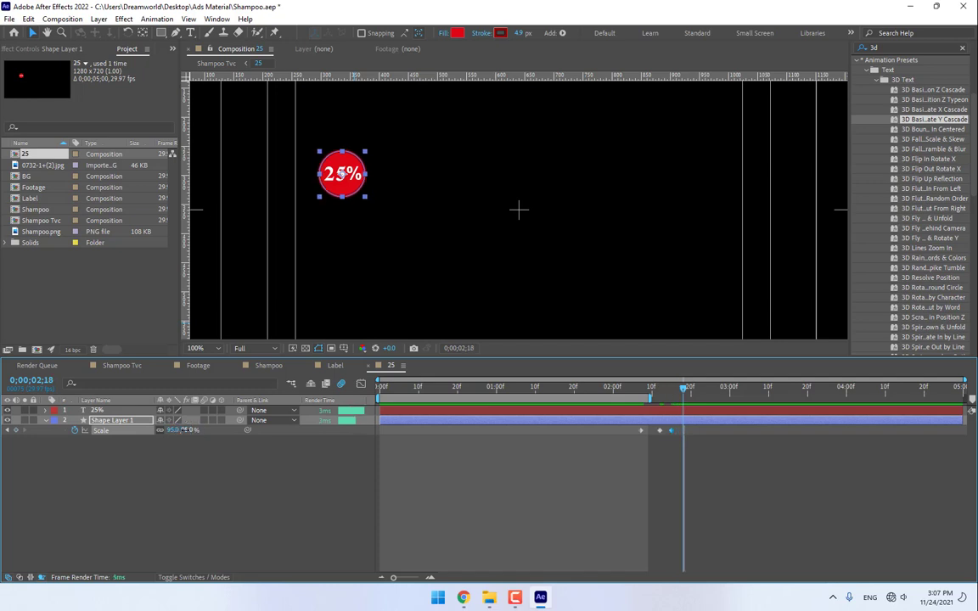
left_click(182, 431)
type("100")
key("Return")
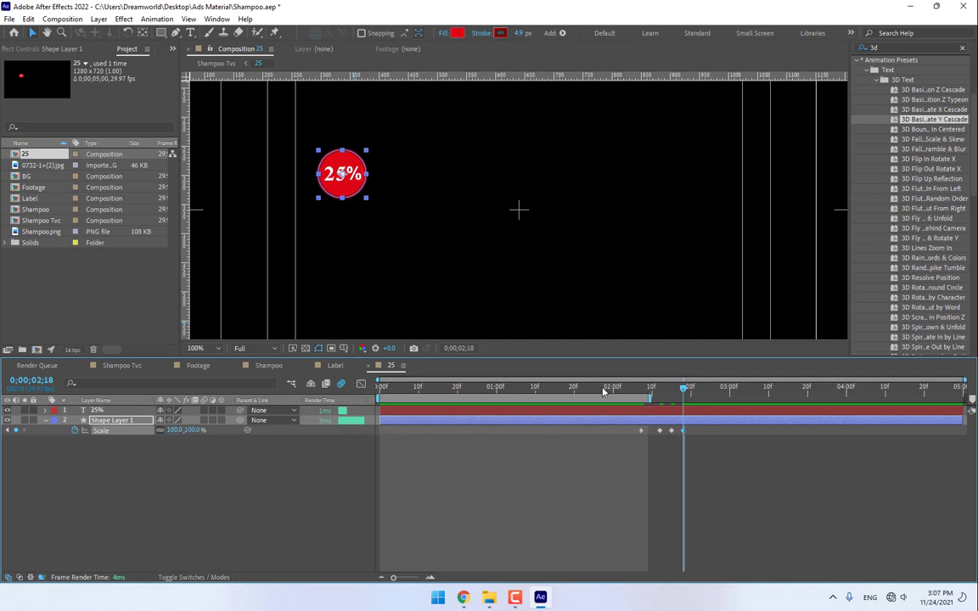
- Preview and scrub the circle's pop-in bounce, then select the 25% text layer
key("space")
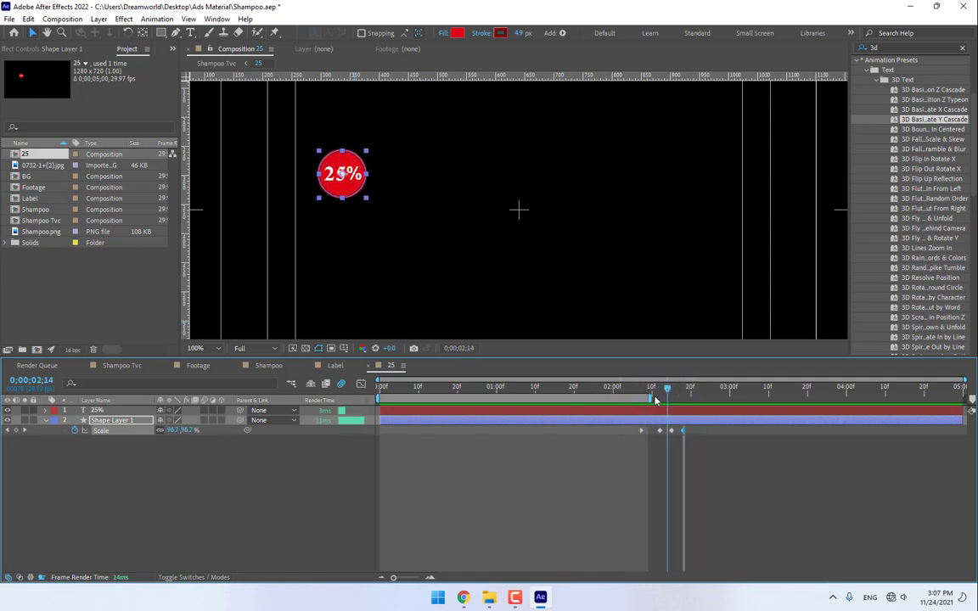
mouse_move(654, 397)
left_mouse_down()
mouse_move(689, 400)
mouse_move(673, 399)
left_mouse_up()
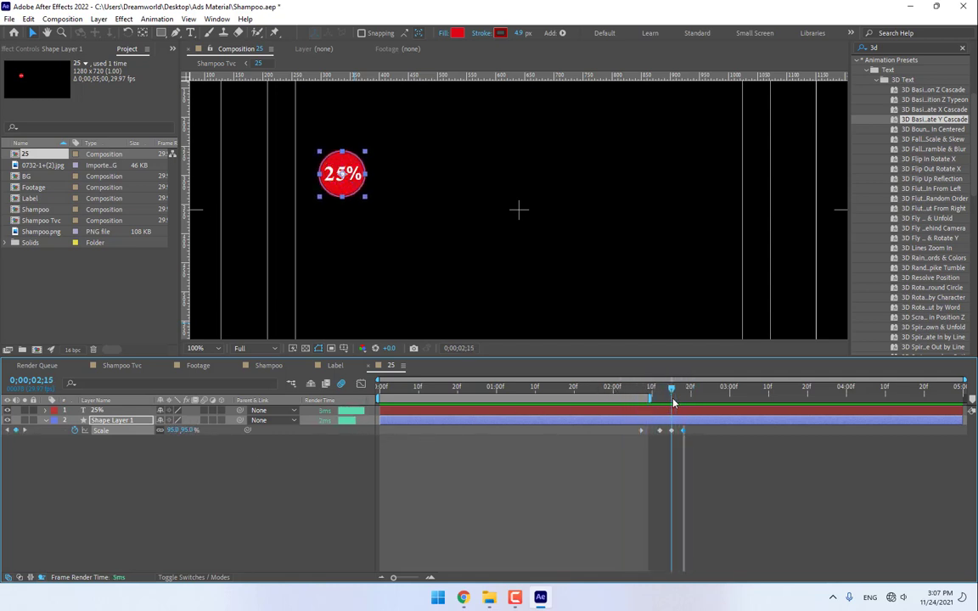
left_click(111, 411)
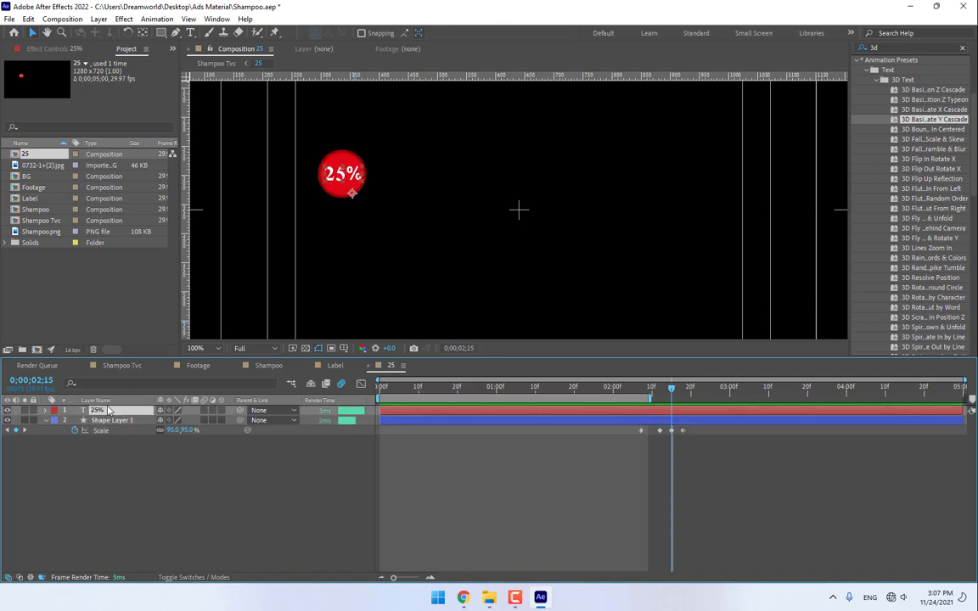
- Keyframe the 25% text's Scale at 0% at 2;15 and start enlarging it at 2;21
key("s")
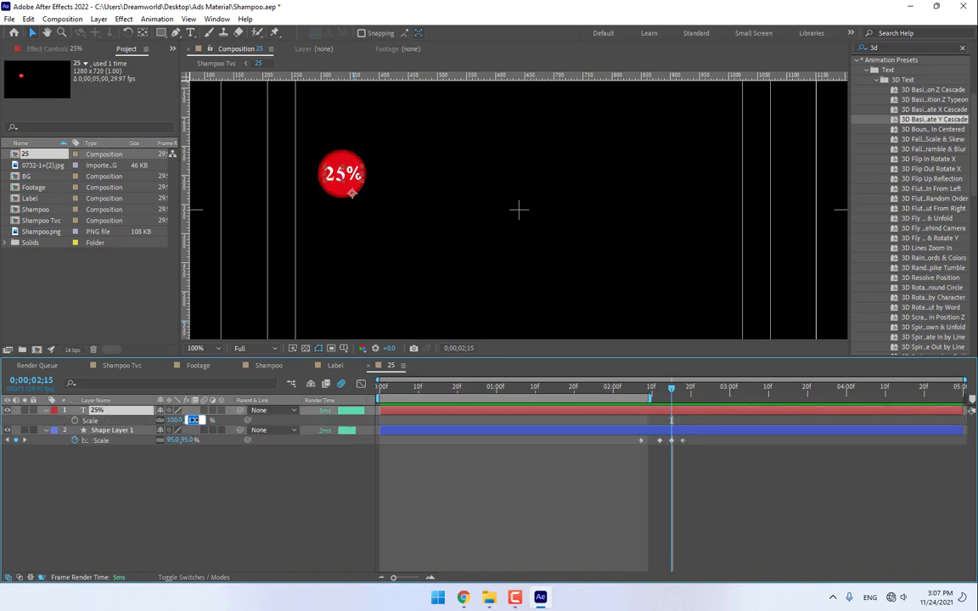
key("Return")
left_click(75, 420)
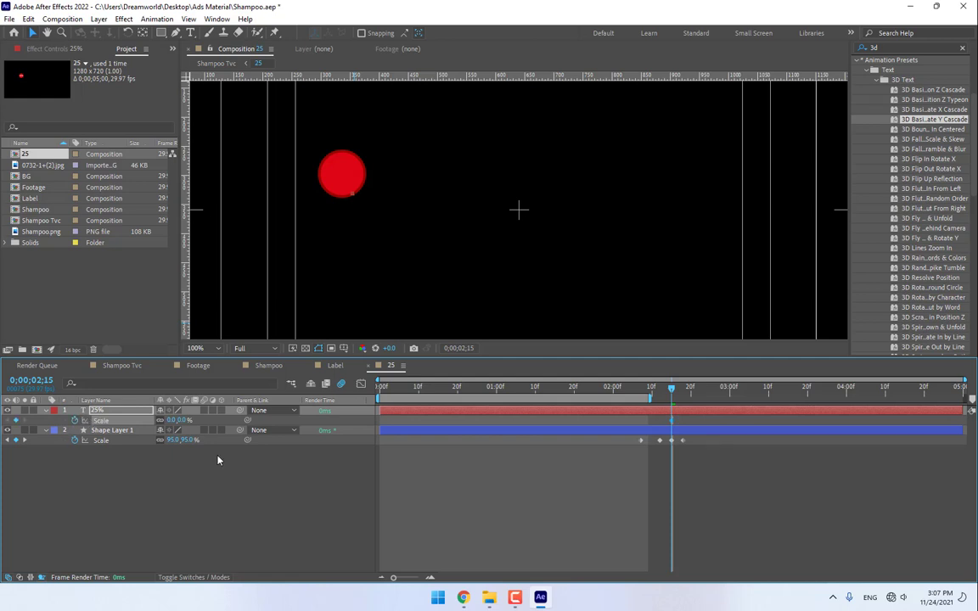
left_click_drag(672, 388, 695, 393)
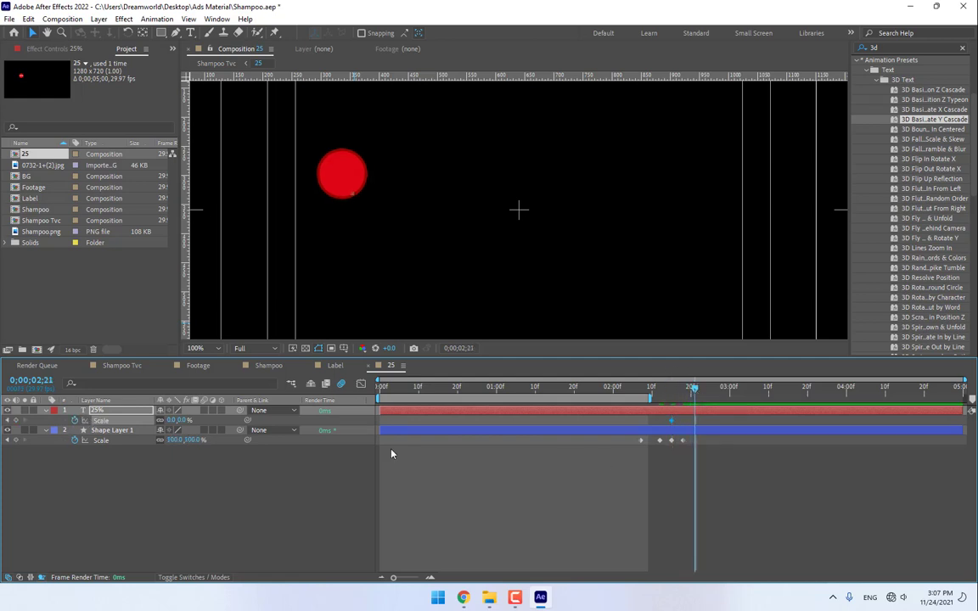
left_click_drag(181, 420, 222, 419)
key("ctrl+z")
left_click_drag(178, 420, 305, 420)
- Centre the text over the red circle, set Scale 238% at 2;21 and 100% at 2;27
mouse_move(339, 178)
left_mouse_down()
mouse_move(304, 167)
mouse_move(340, 168)
mouse_move(333, 172)
left_mouse_up()
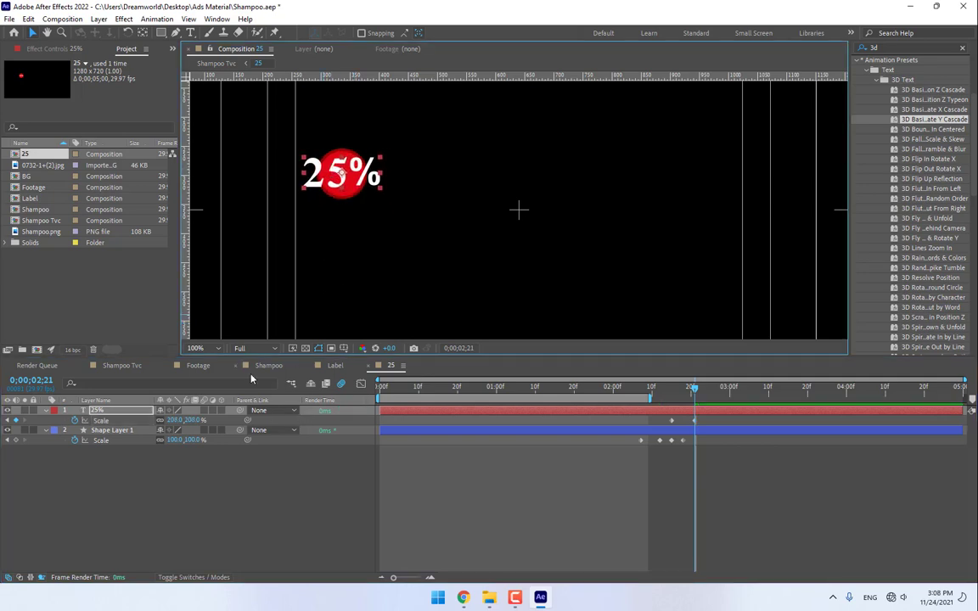
left_click_drag(180, 420, 213, 420)
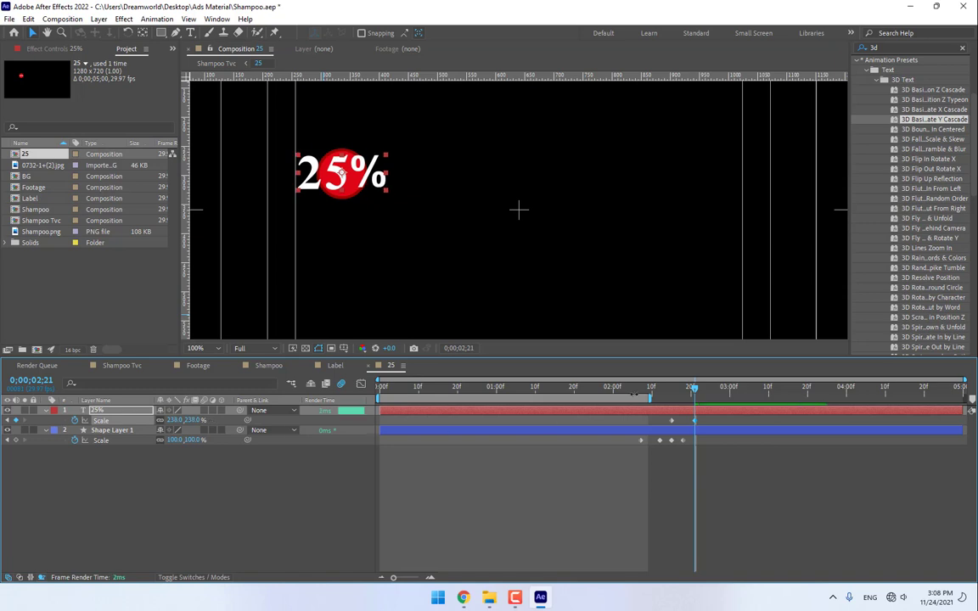
left_click_drag(694, 389, 718, 392)
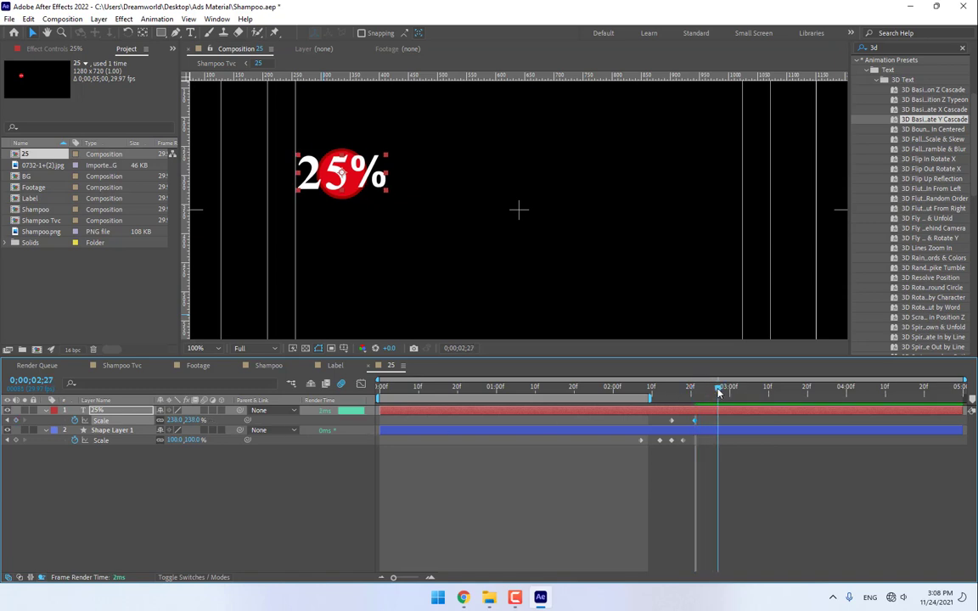
left_click(195, 420)
type("100")
key("Return")
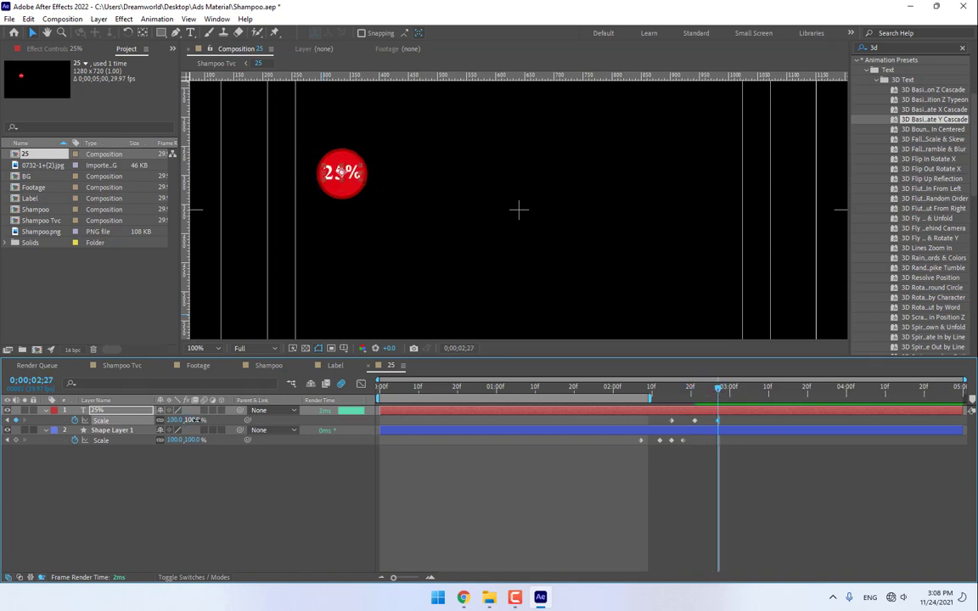
- Keyframe the 25% text's Rotation to 29° at 2;23 and back to 0° at 3;00
left_click(671, 387)
key("r")
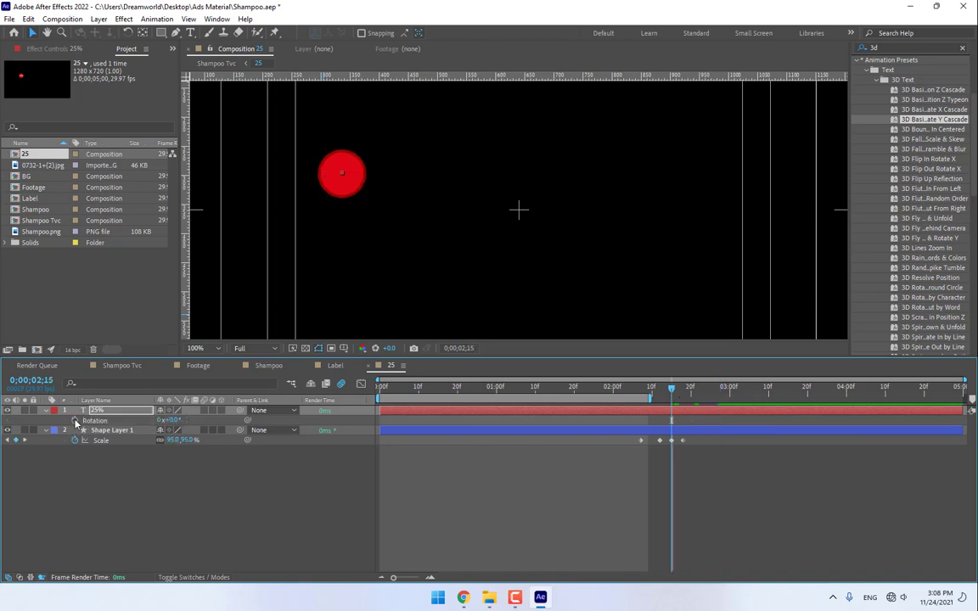
left_click(731, 392)
mouse_move(731, 393)
left_mouse_down()
mouse_move(712, 394)
mouse_move(727, 395)
left_mouse_up()
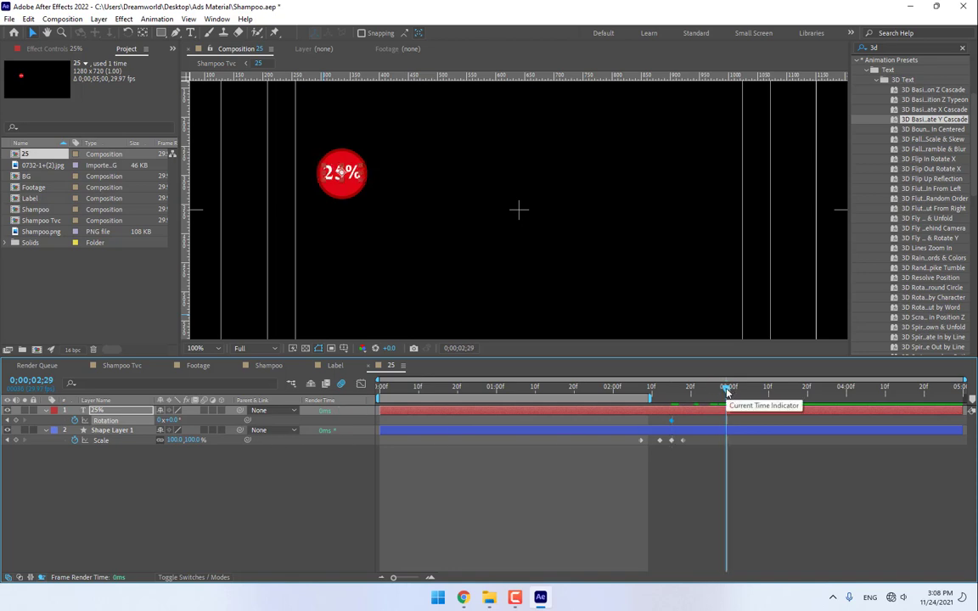
left_click_drag(726, 391, 703, 390)
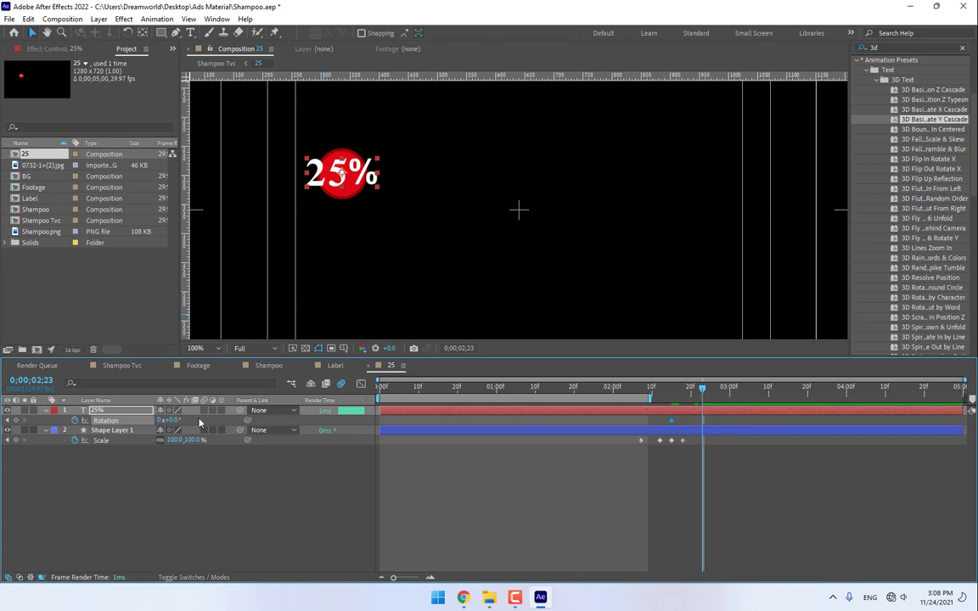
left_click_drag(170, 421, 195, 421)
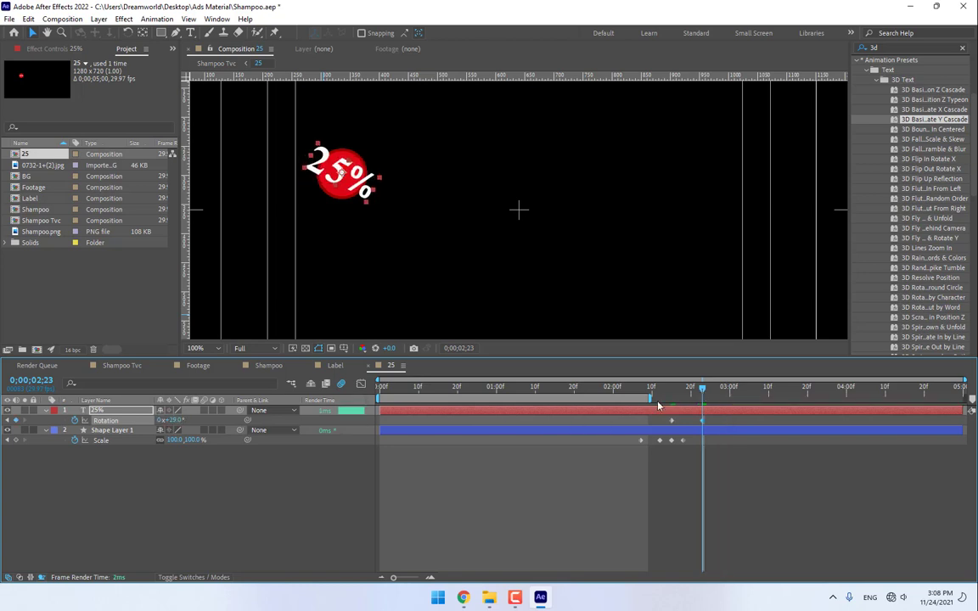
left_click(729, 393)
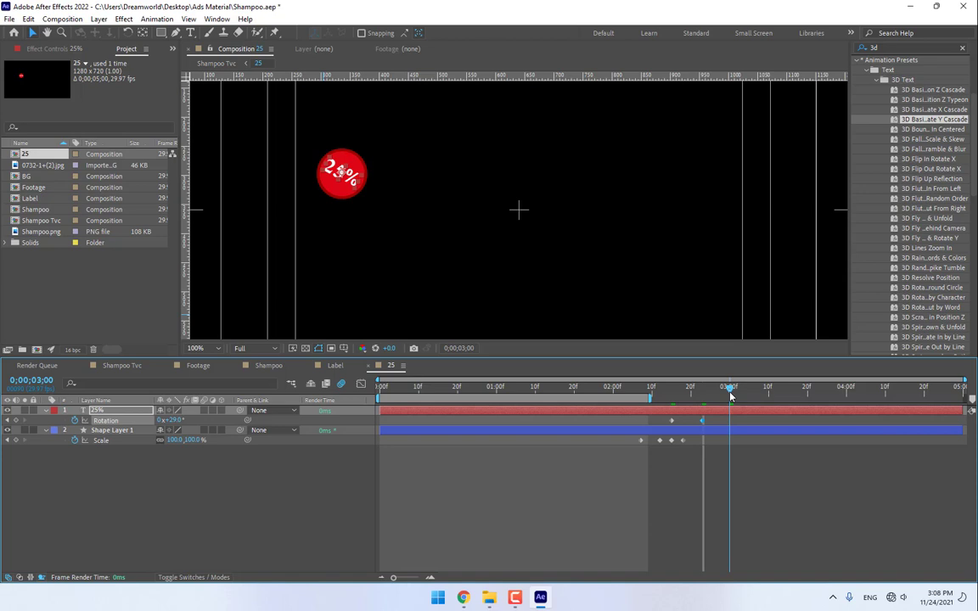
left_click(177, 421)
type("0")
key("Return")
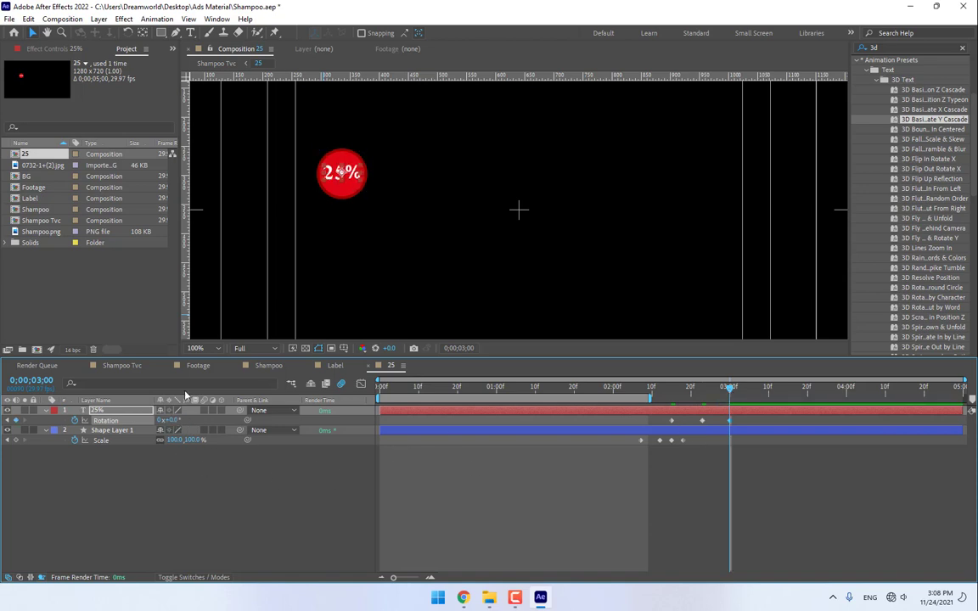
left_click(120, 366)
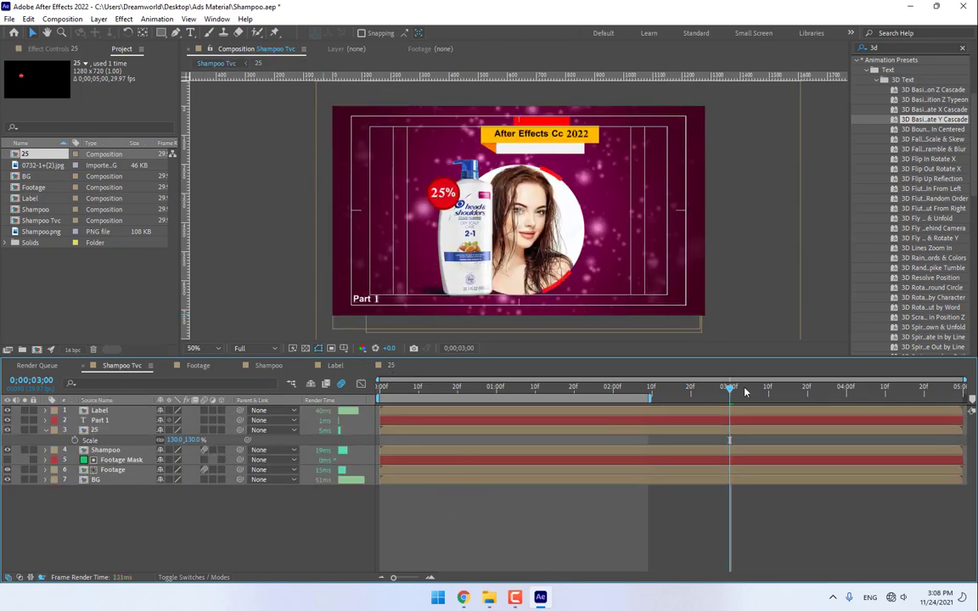
- Extend the work area, enable motion blur on all Shampoo Tvc layers, and preview from the start
left_click_drag(651, 398, 793, 398)
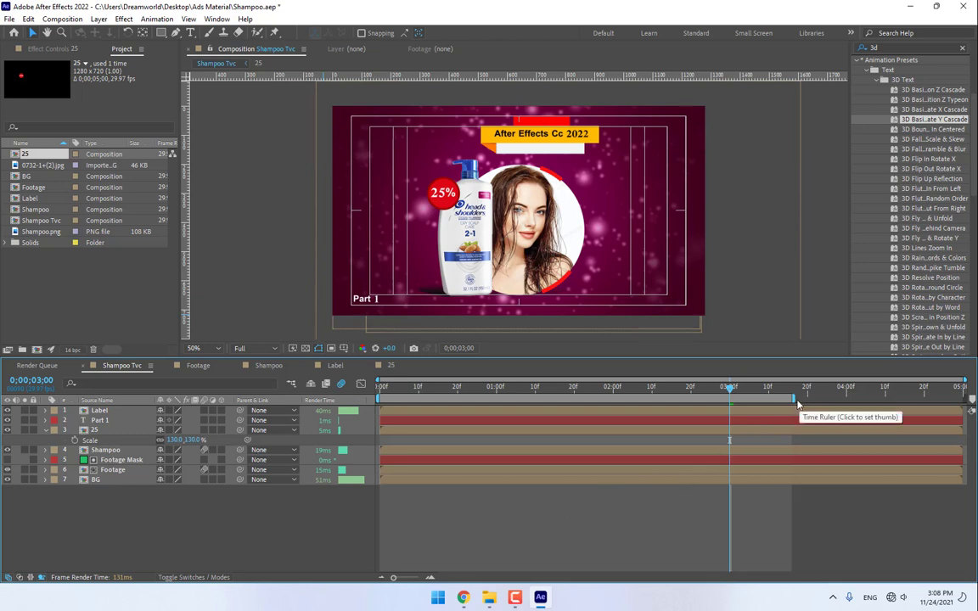
key("ctrl+a")
left_click(204, 411)
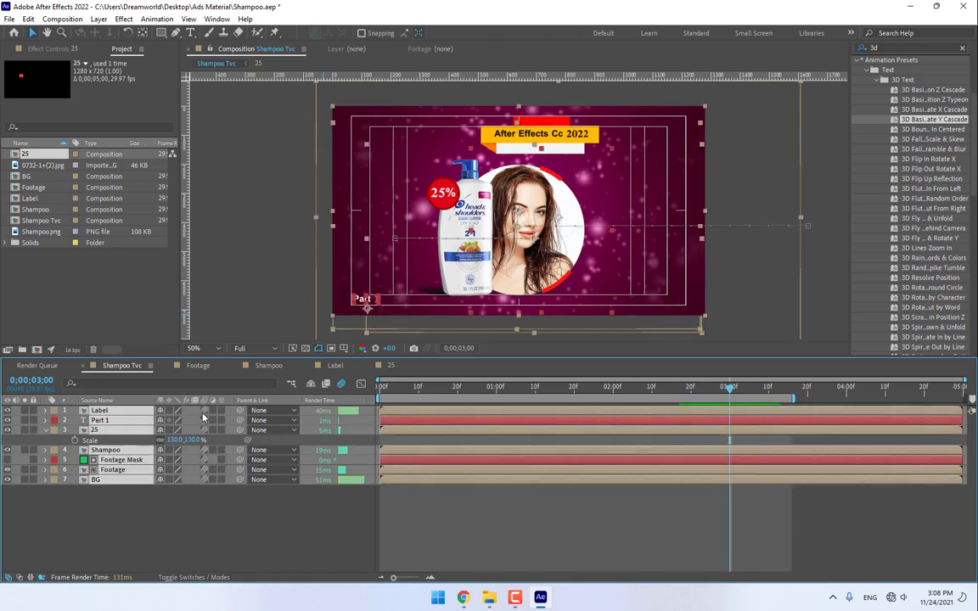
left_click(263, 542)
key("Home")
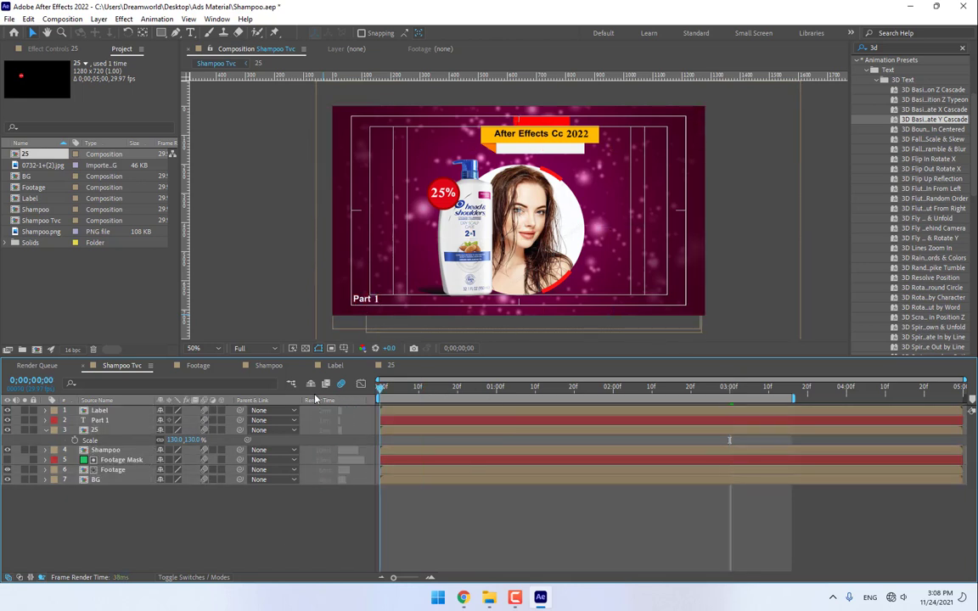
left_click_drag(973, 165, 974, 89)
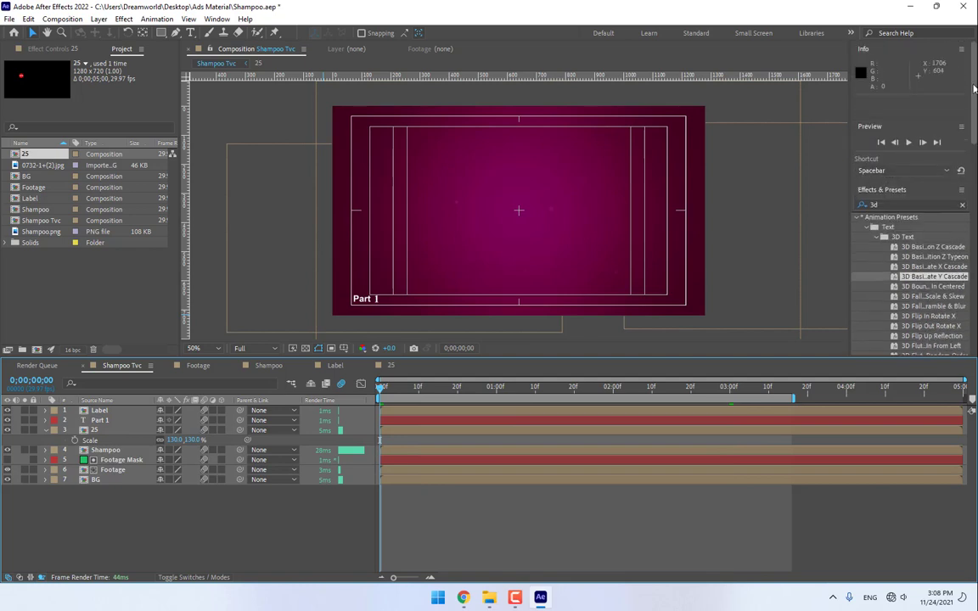
left_click(909, 143)
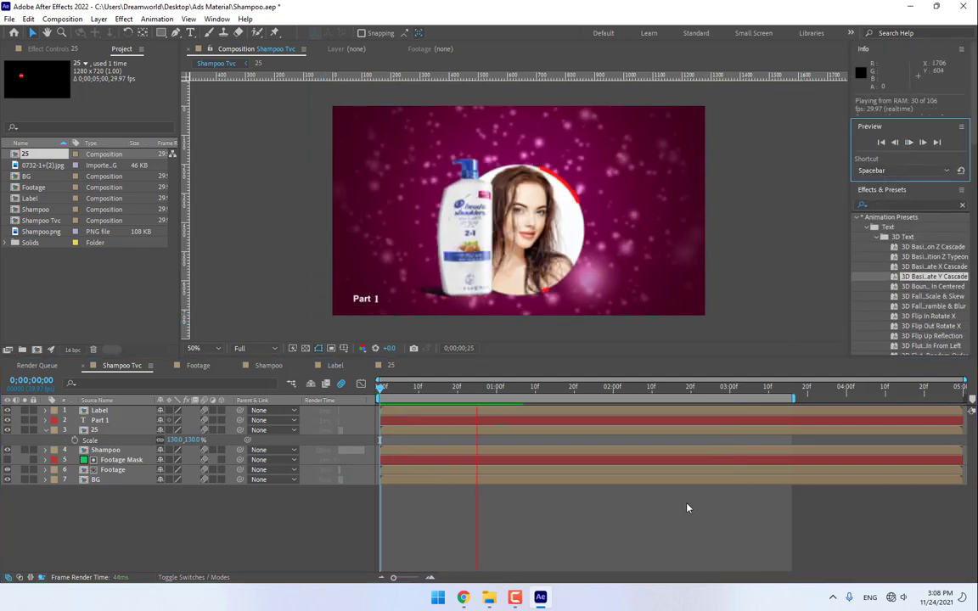